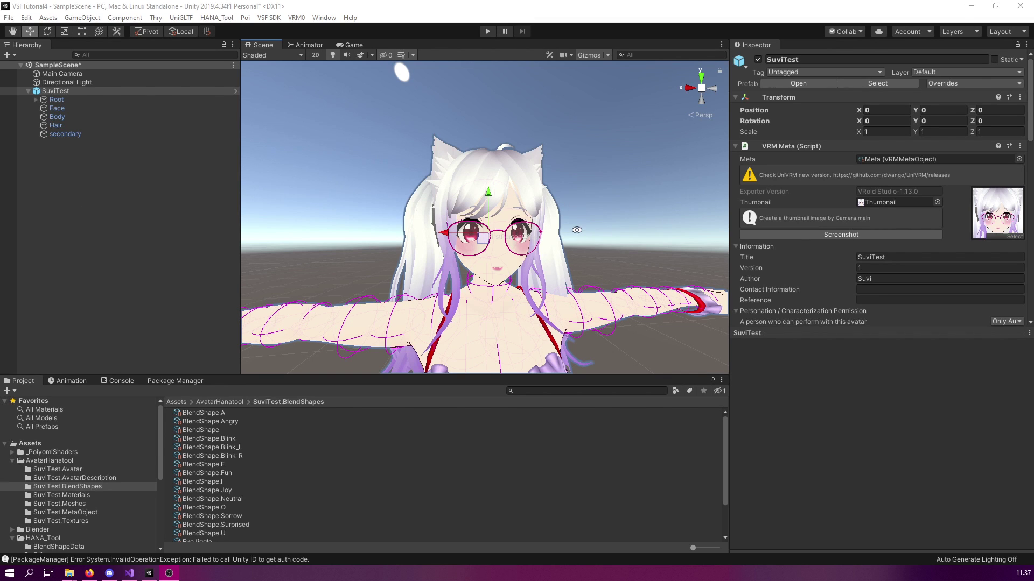
Open the BlendShape avatar asset referenced by the SuviTest avatar's blend shape component
{"action": "left_click_drag", "start_coordinate": [344, 236], "coordinate": [527, 193]}
{"action": "scroll", "coordinate": [533, 210], "scroll_direction": "up", "scroll_amount": 5}
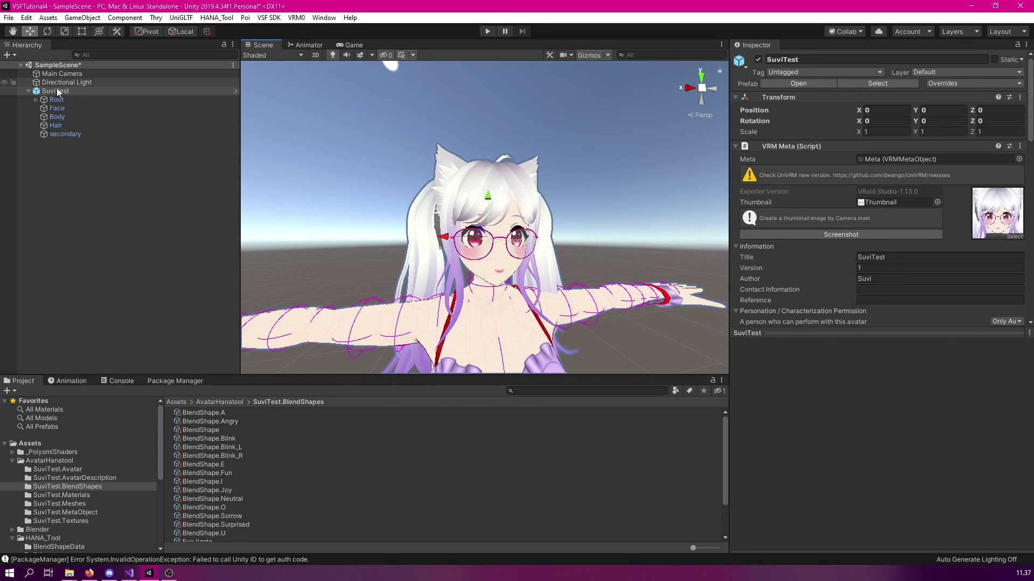
{"action": "scroll", "coordinate": [882, 251], "scroll_direction": "down", "scroll_amount": 15}
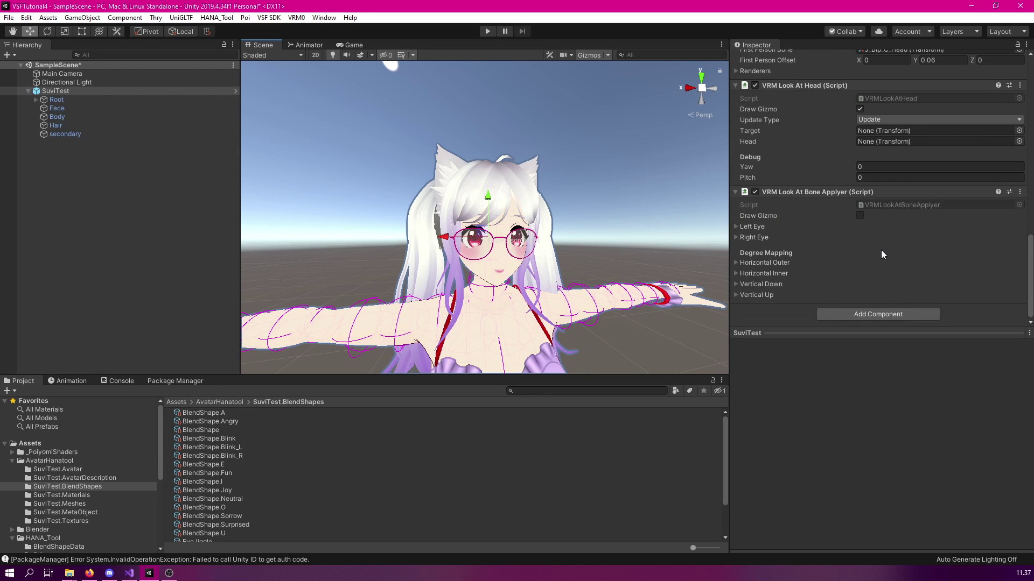
{"action": "scroll", "coordinate": [832, 245], "scroll_direction": "up", "scroll_amount": 6}
{"action": "double_click", "coordinate": [902, 183]}
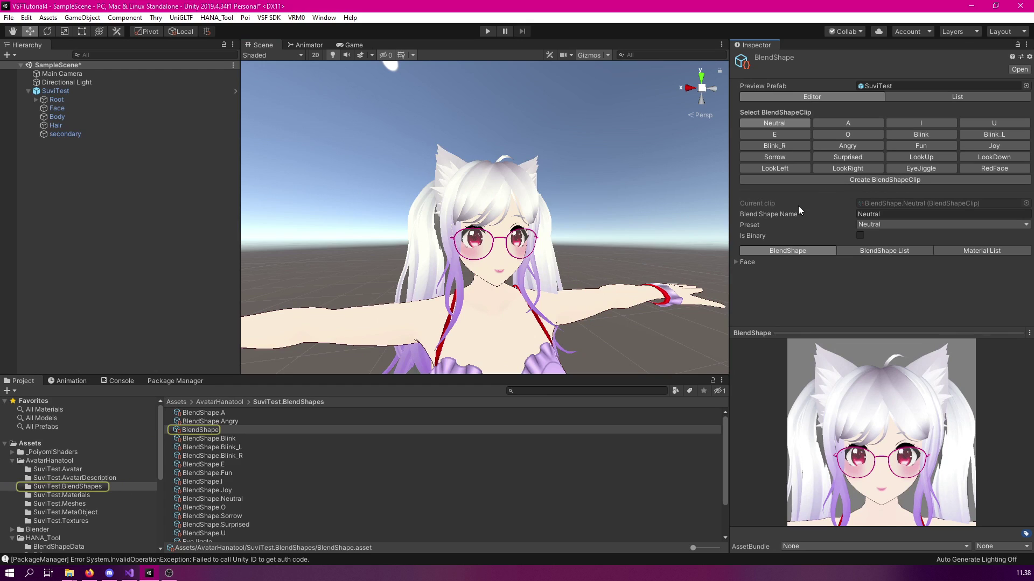
Preview the RedFace clip on the avatar and examine its material list entry for the face skin color
{"action": "left_click", "coordinate": [987, 169]}
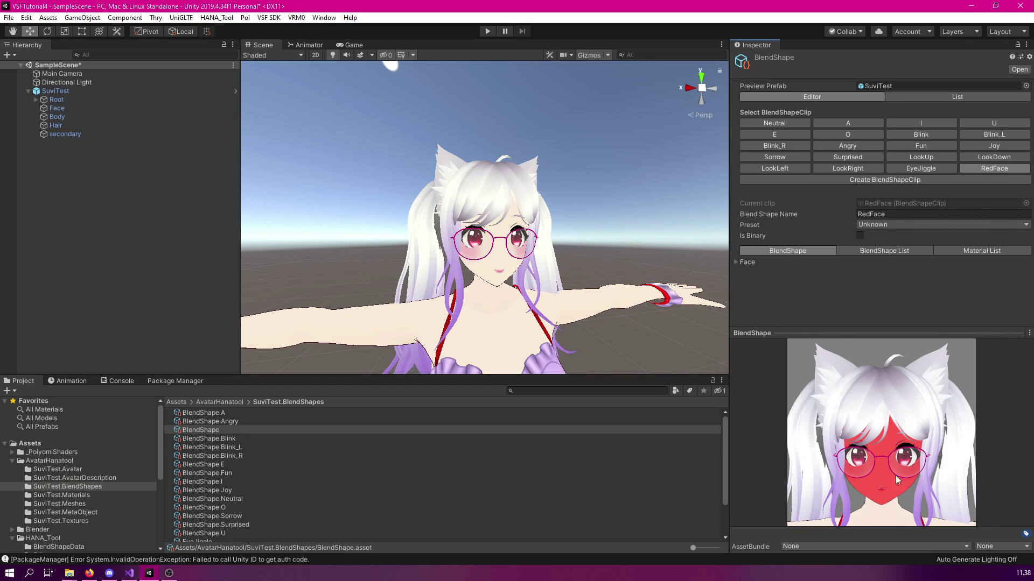
{"action": "left_click_drag", "start_coordinate": [916, 467], "coordinate": [885, 456]}
{"action": "left_click", "coordinate": [990, 251]}
{"action": "scroll", "coordinate": [852, 179], "scroll_direction": "down", "scroll_amount": 1}
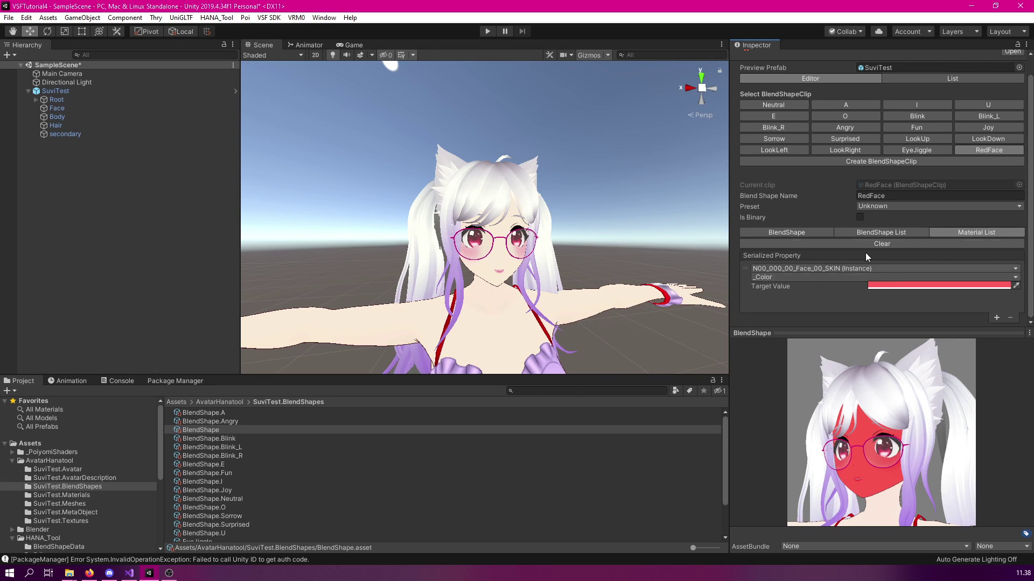
{"action": "scroll", "coordinate": [854, 185], "scroll_direction": "up", "scroll_amount": 1}
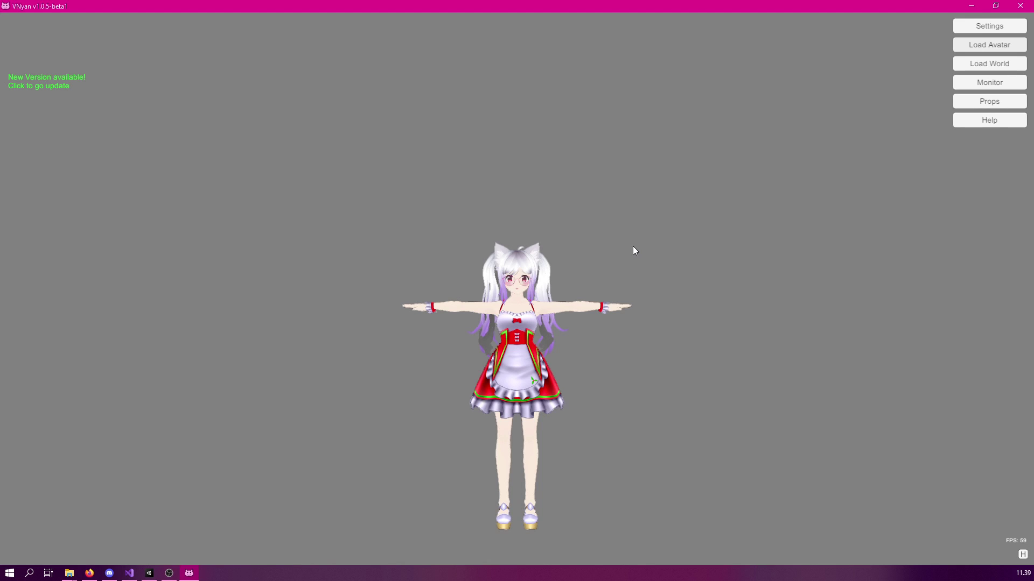
In VNyan, open the redeem settings' node graph window
{"action": "scroll", "coordinate": [627, 247], "scroll_direction": "up", "scroll_amount": 10}
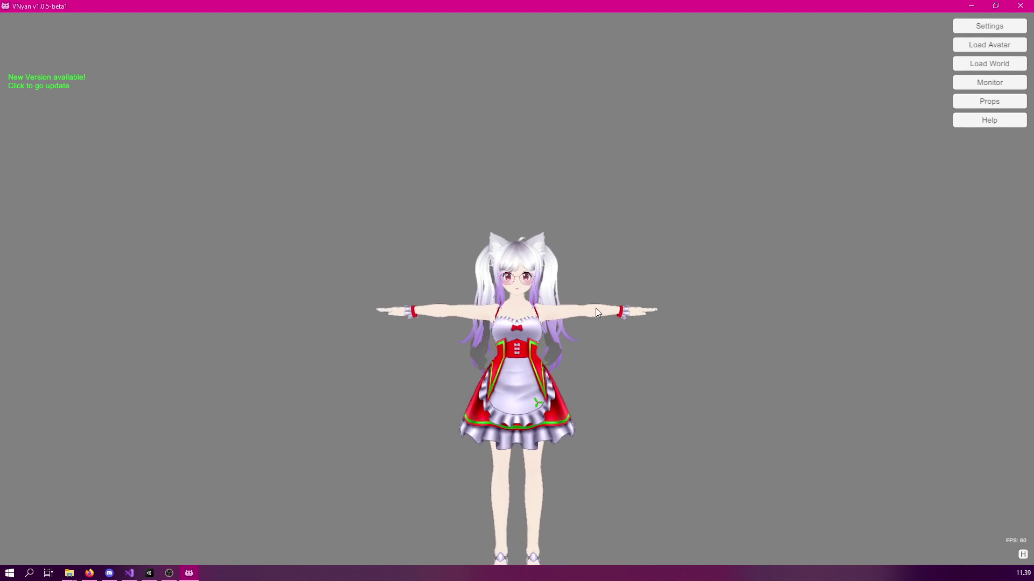
{"action": "left_click_drag", "start_coordinate": [560, 323], "coordinate": [633, 353]}
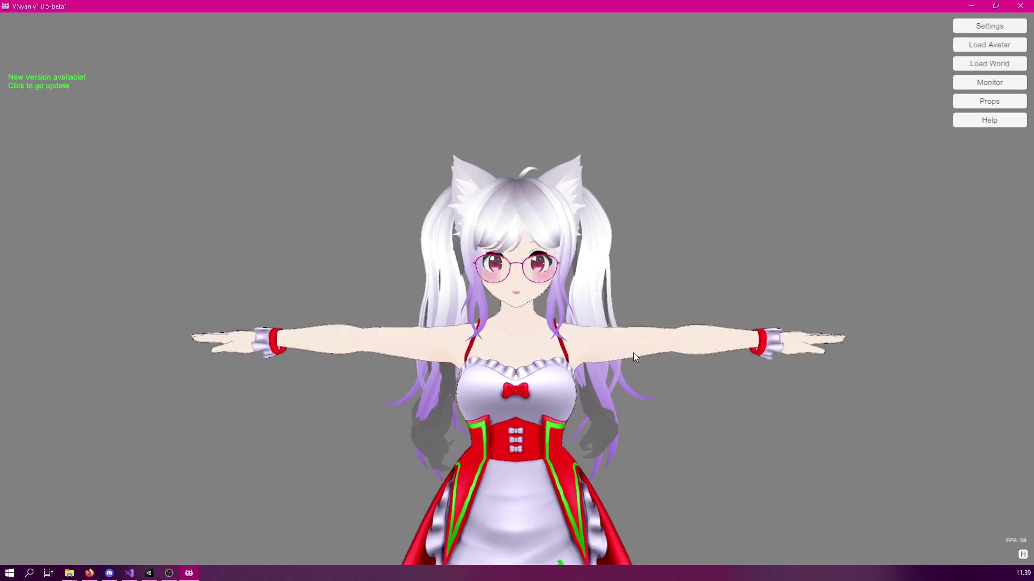
{"action": "scroll", "coordinate": [630, 350], "scroll_direction": "up", "scroll_amount": 5}
{"action": "mouse_move", "coordinate": [599, 297]}
{"action": "left_mouse_down"}
{"action": "mouse_move", "coordinate": [564, 301]}
{"action": "mouse_move", "coordinate": [601, 293]}
{"action": "mouse_move", "coordinate": [600, 283]}
{"action": "left_mouse_up"}
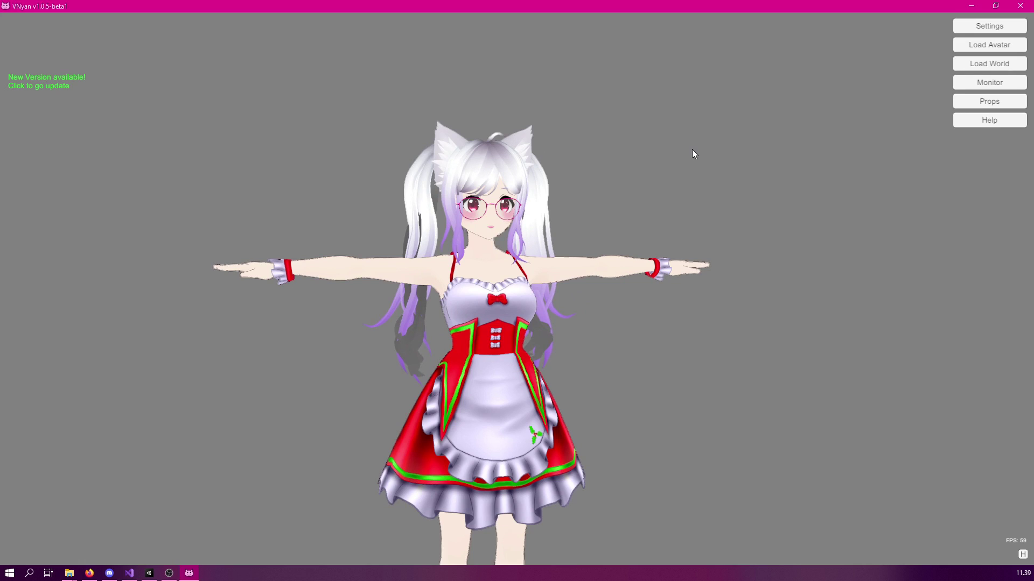
{"action": "left_click_drag", "start_coordinate": [692, 150], "coordinate": [557, 151]}
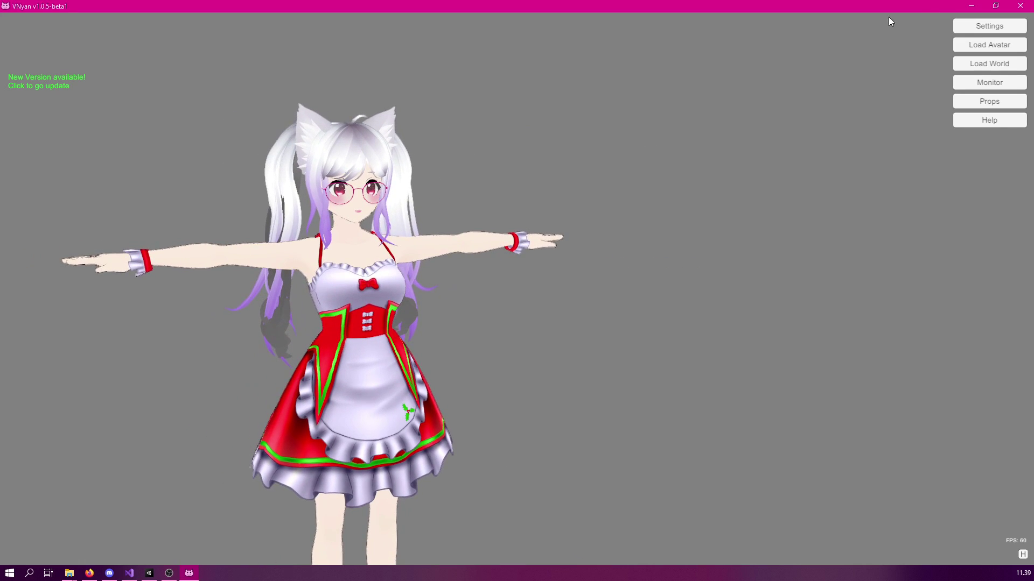
{"action": "left_click", "coordinate": [1005, 31]}
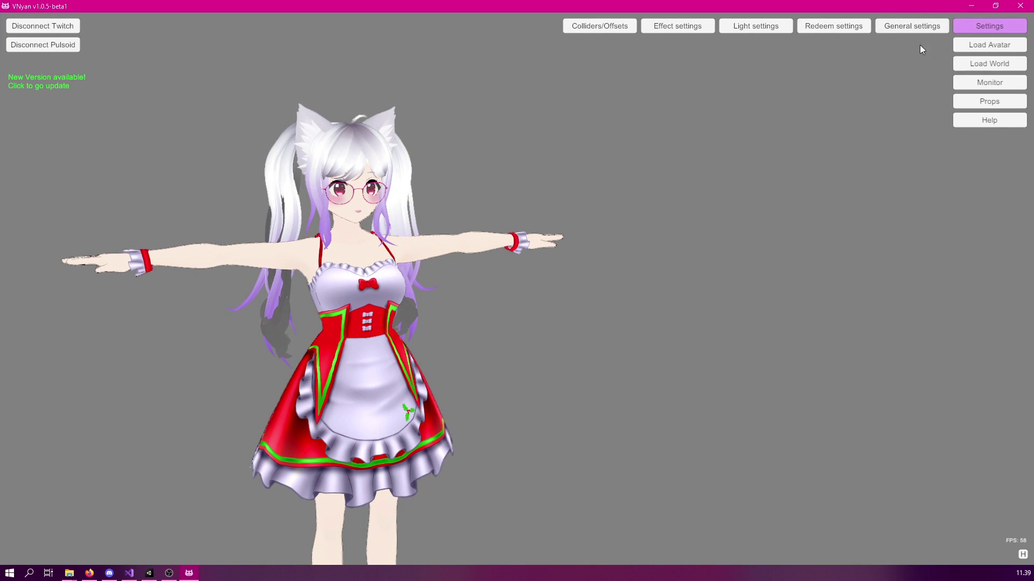
{"action": "left_click", "coordinate": [833, 28]}
{"action": "left_click_drag", "start_coordinate": [615, 129], "coordinate": [804, 116]}
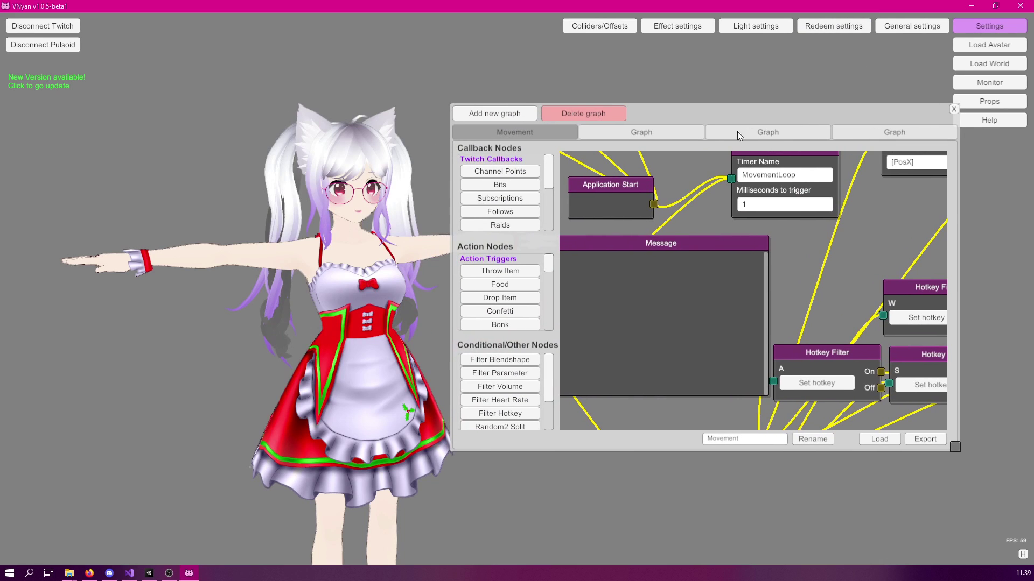
Add a new graph, enlarge the graph window, and place a Channel Points node in the canvas's upper-left area
{"action": "left_click", "coordinate": [495, 112]}
{"action": "left_click_drag", "start_coordinate": [710, 105], "coordinate": [451, 39]}
{"action": "left_click_drag", "start_coordinate": [721, 385], "coordinate": [994, 502]}
{"action": "left_click", "coordinate": [299, 115]}
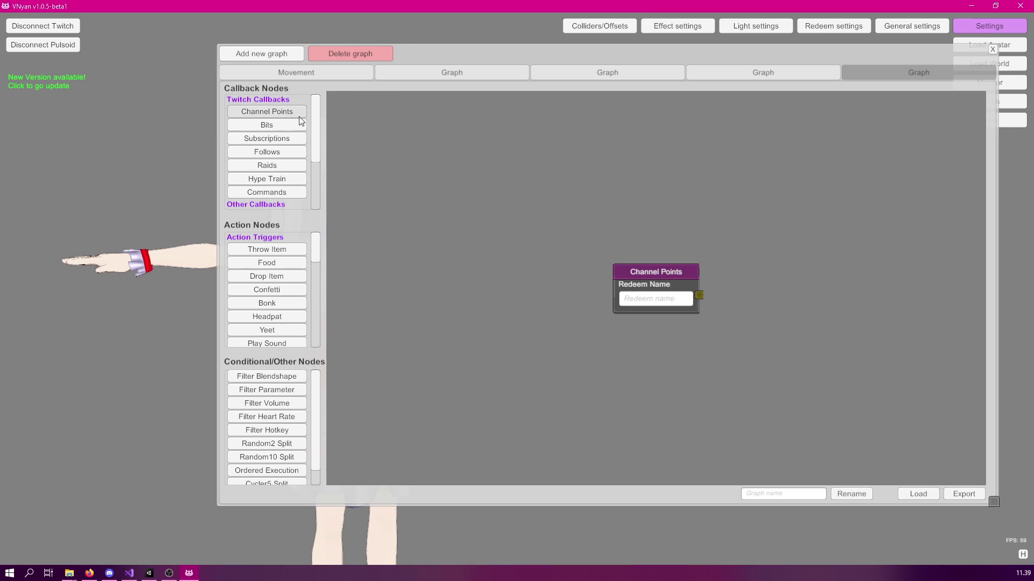
{"action": "left_click_drag", "start_coordinate": [654, 272], "coordinate": [423, 128]}
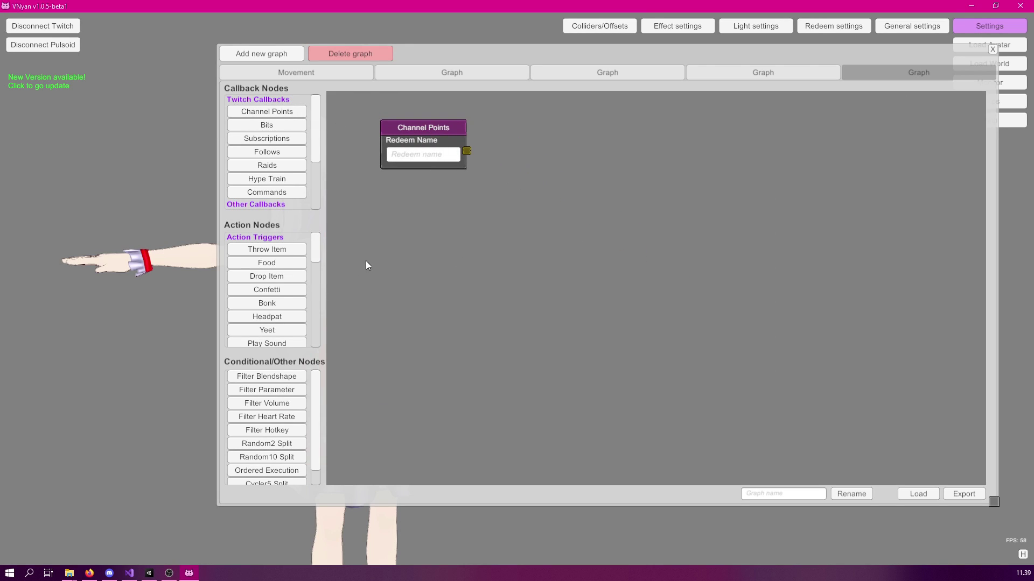
Add a Blendshape toggle node and place it to the right of the Channel Points node
{"action": "scroll", "coordinate": [323, 278], "scroll_direction": "down", "scroll_amount": 5}
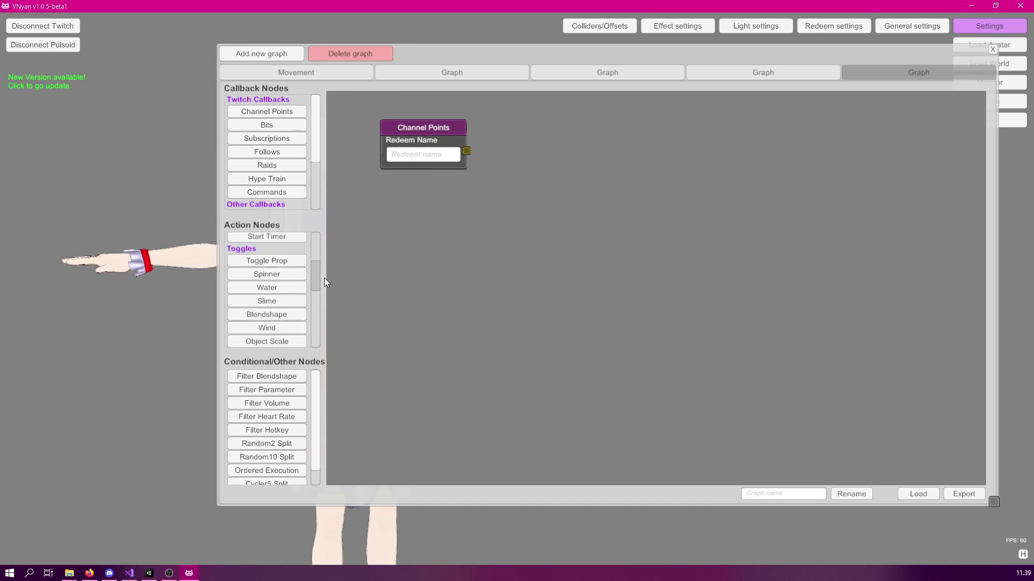
{"action": "scroll", "coordinate": [331, 286], "scroll_direction": "down", "scroll_amount": 5}
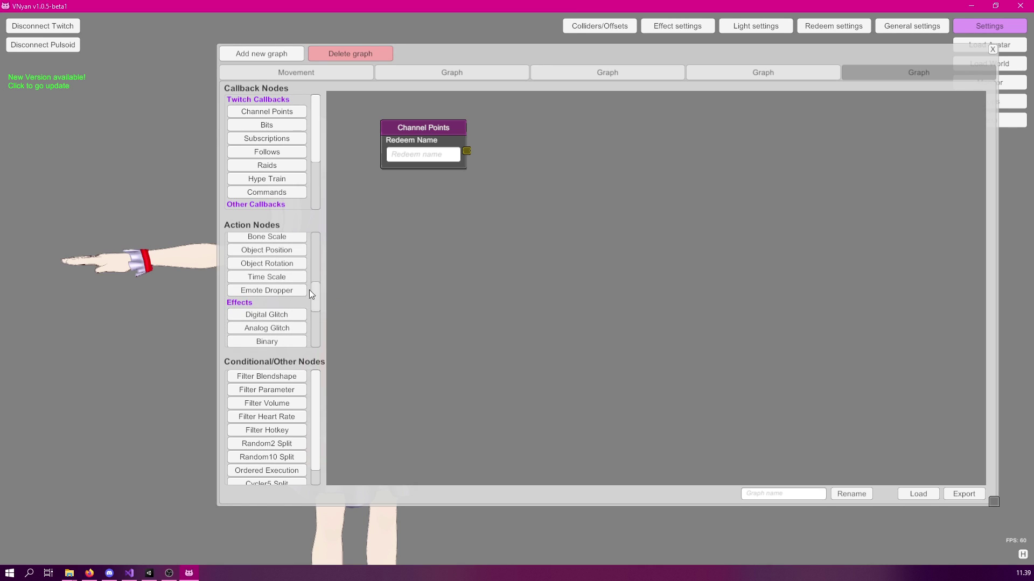
{"action": "scroll", "coordinate": [314, 303], "scroll_direction": "up", "scroll_amount": 3}
{"action": "left_click", "coordinate": [266, 299]}
{"action": "left_click_drag", "start_coordinate": [638, 237], "coordinate": [571, 121]}
Configure the Blendshape node as a RedFace toggle with value 100 and smooth multiplier 0, and connect the Channel Points output to it
{"action": "left_click", "coordinate": [556, 146]}
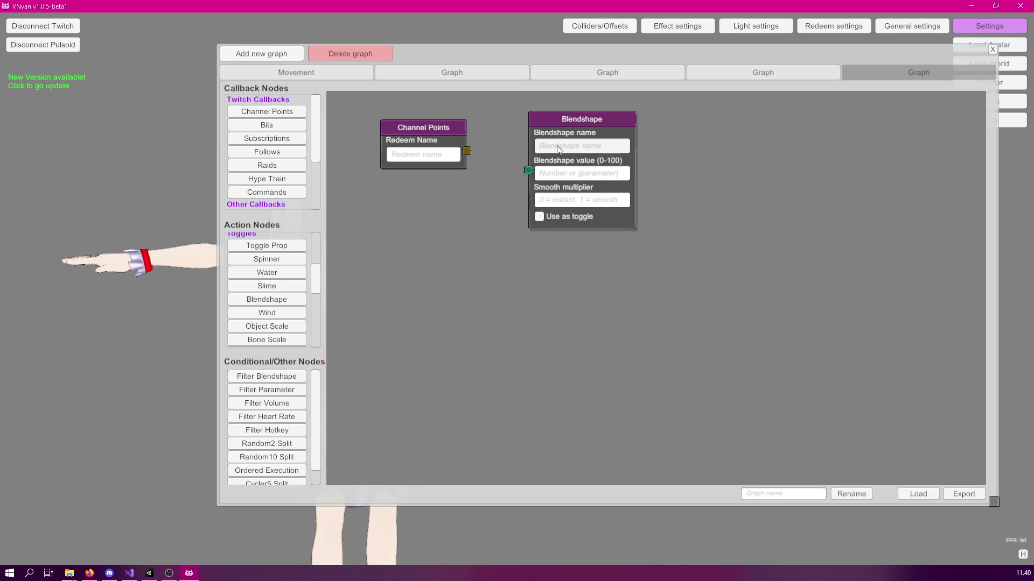
{"action": "type", "text": "RedFace"}
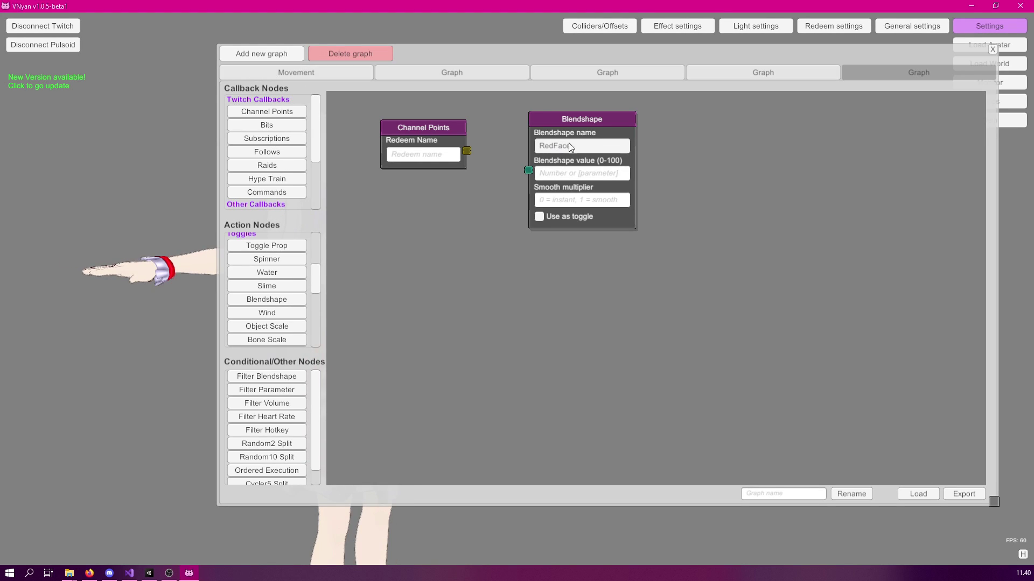
{"action": "left_click", "coordinate": [582, 179]}
{"action": "type", "text": "100"}
{"action": "left_click", "coordinate": [573, 201]}
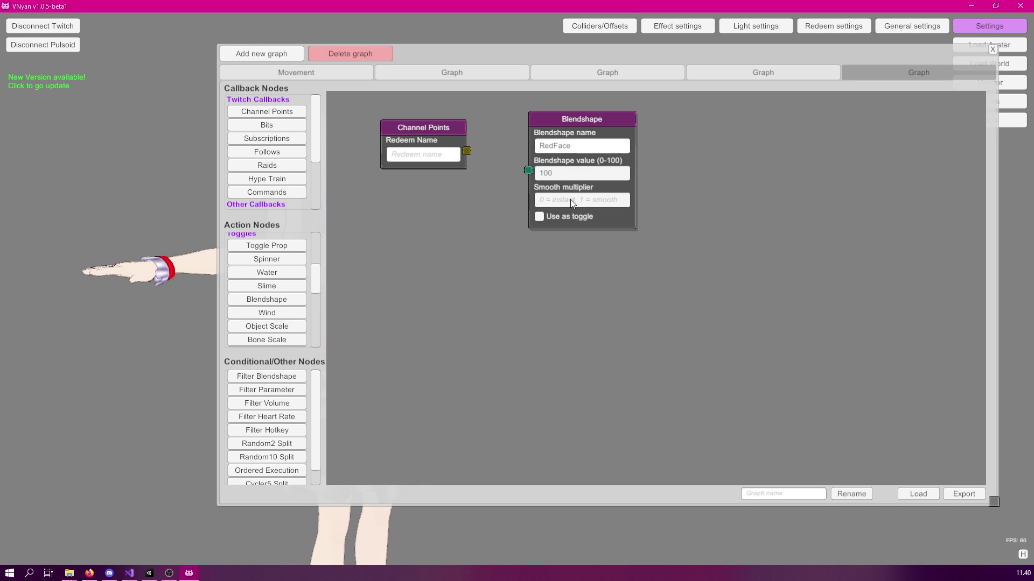
{"action": "type", "text": "0"}
{"action": "left_click", "coordinate": [544, 218]}
{"action": "left_click_drag", "start_coordinate": [467, 152], "coordinate": [529, 170]}
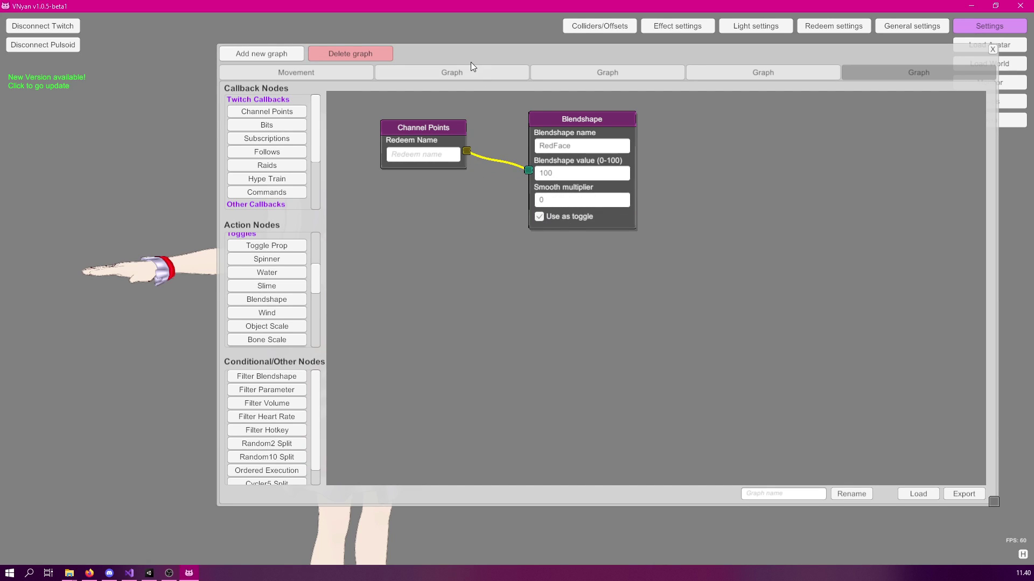
Move the graph window off the avatar and test the Channel Points node twice to switch RedFace on and off
{"action": "left_click_drag", "start_coordinate": [471, 62], "coordinate": [822, 93]}
{"action": "right_click", "coordinate": [751, 157]}
{"action": "left_click", "coordinate": [767, 170]}
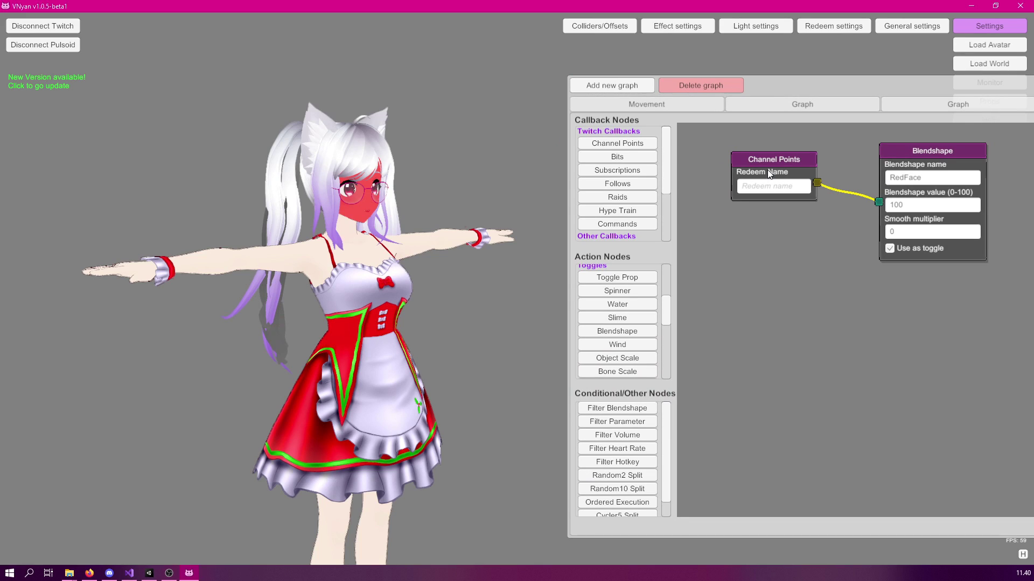
{"action": "right_click", "coordinate": [765, 160]}
{"action": "left_click", "coordinate": [778, 169]}
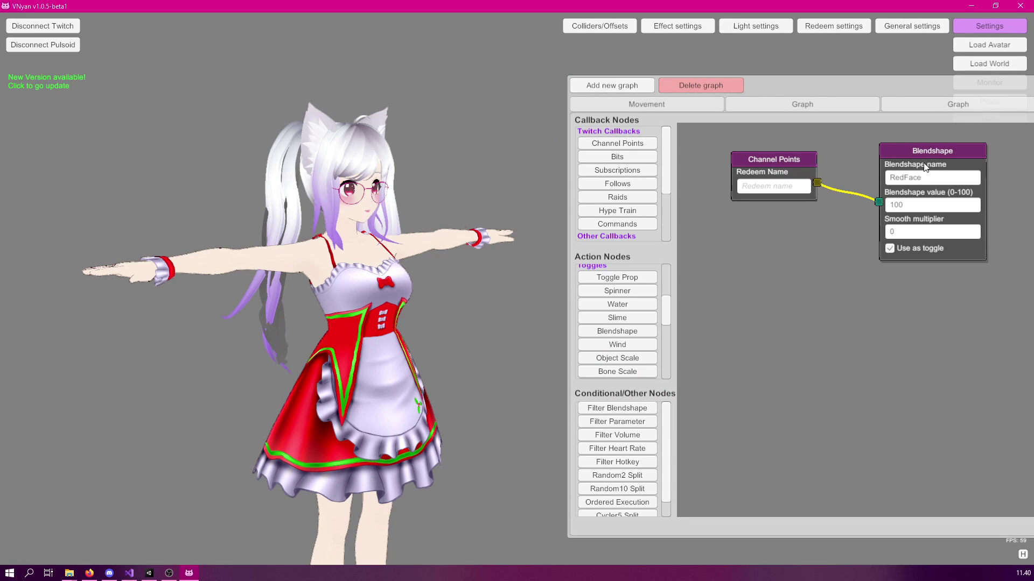
Delete the Blendshape node from the graph
{"action": "right_click", "coordinate": [916, 149]}
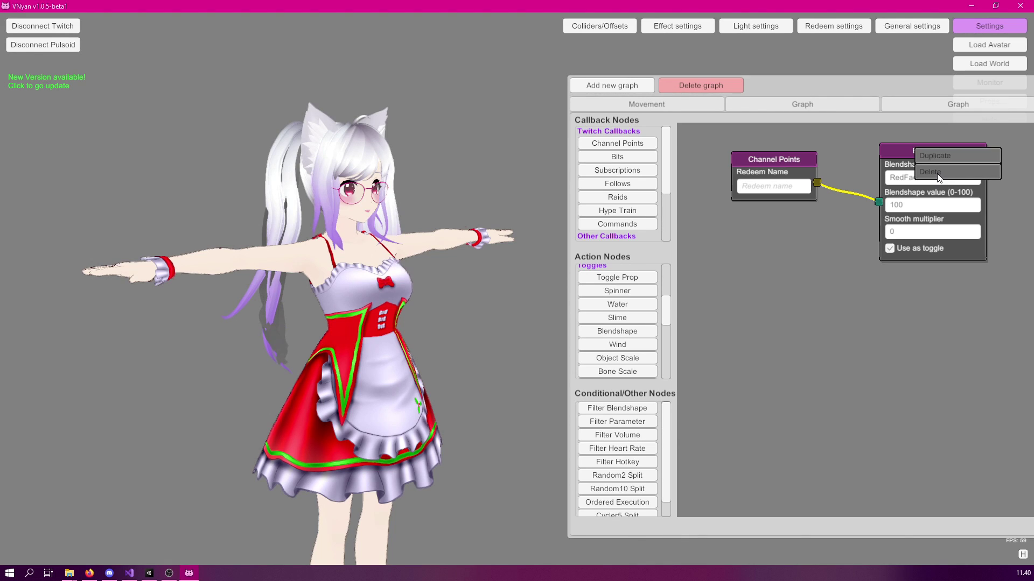
{"action": "left_click", "coordinate": [937, 175]}
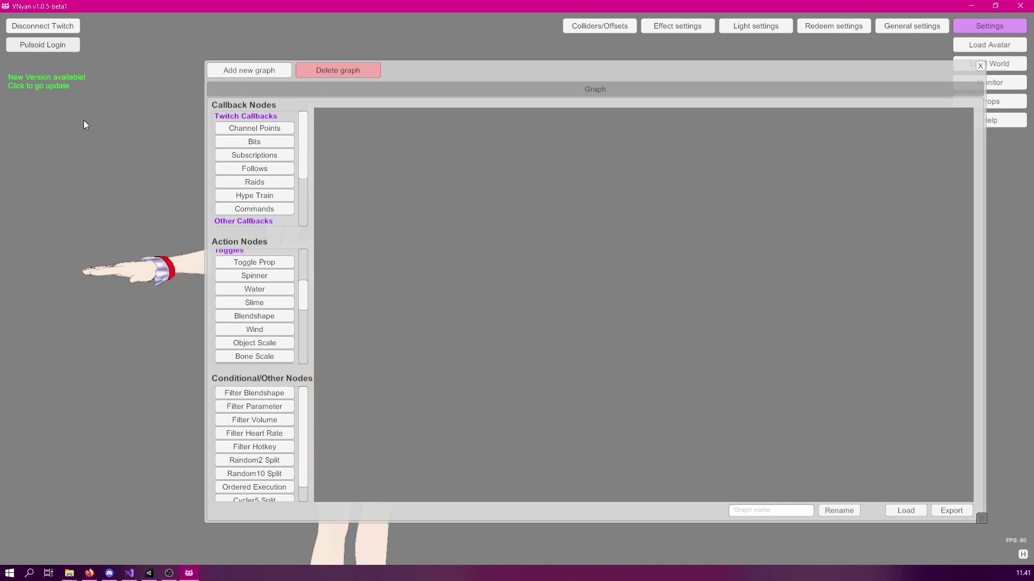
Log in to Pulsoid to connect the heart rate service
{"action": "left_click", "coordinate": [54, 48]}
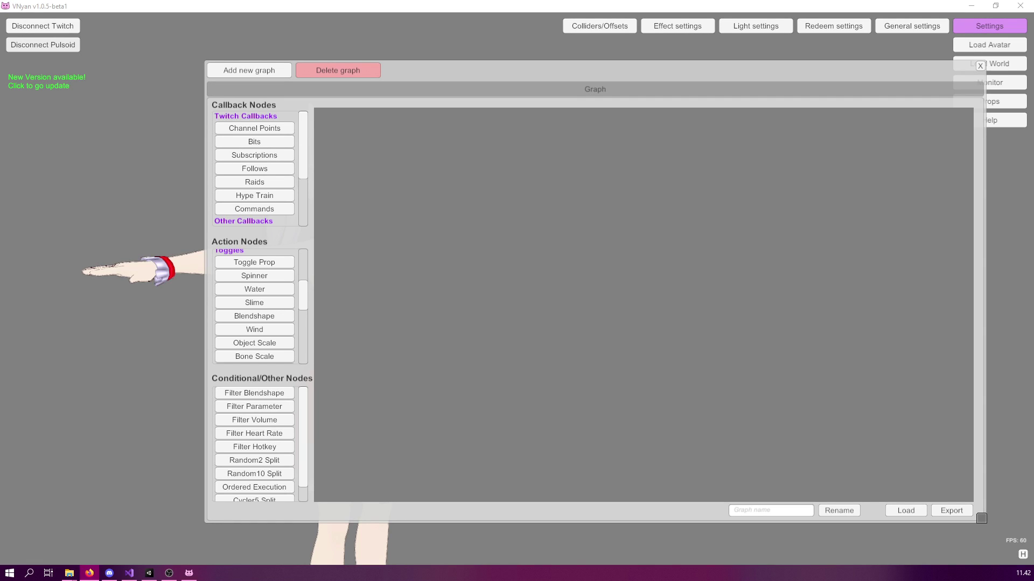
{"action": "left_click", "coordinate": [510, 278]}
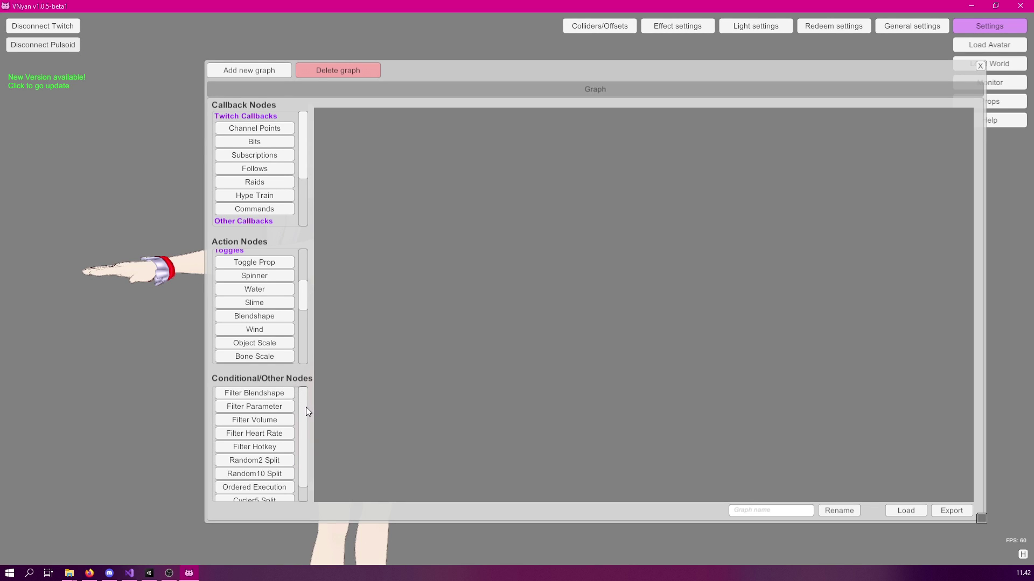
Add a Heart Rate Filter node and place it in the upper-left area of the empty graph
{"action": "mouse_move", "coordinate": [307, 412]}
{"action": "left_mouse_down"}
{"action": "mouse_move", "coordinate": [305, 431]}
{"action": "mouse_move", "coordinate": [300, 399]}
{"action": "left_mouse_up"}
{"action": "left_click", "coordinate": [273, 438]}
{"action": "left_click_drag", "start_coordinate": [648, 282], "coordinate": [458, 174]}
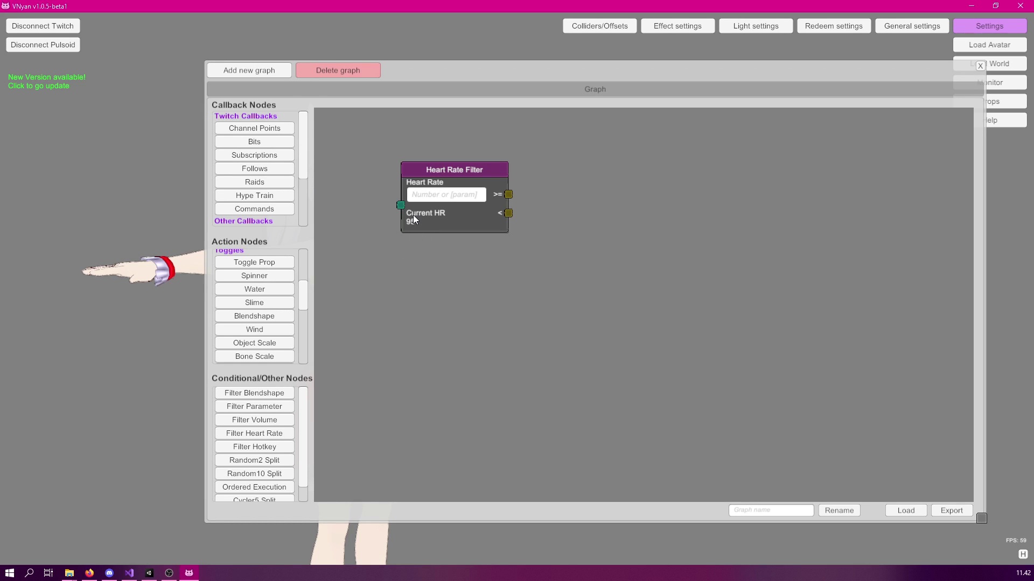
{"action": "right_click", "coordinate": [438, 170]}
{"action": "left_click_drag", "start_coordinate": [422, 171], "coordinate": [412, 144]}
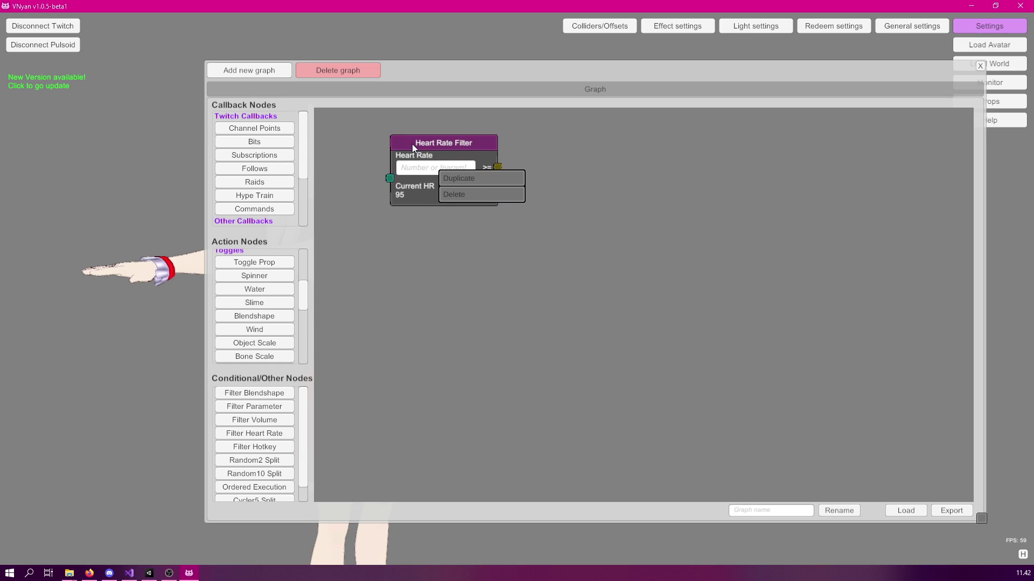
{"action": "left_click", "coordinate": [496, 300]}
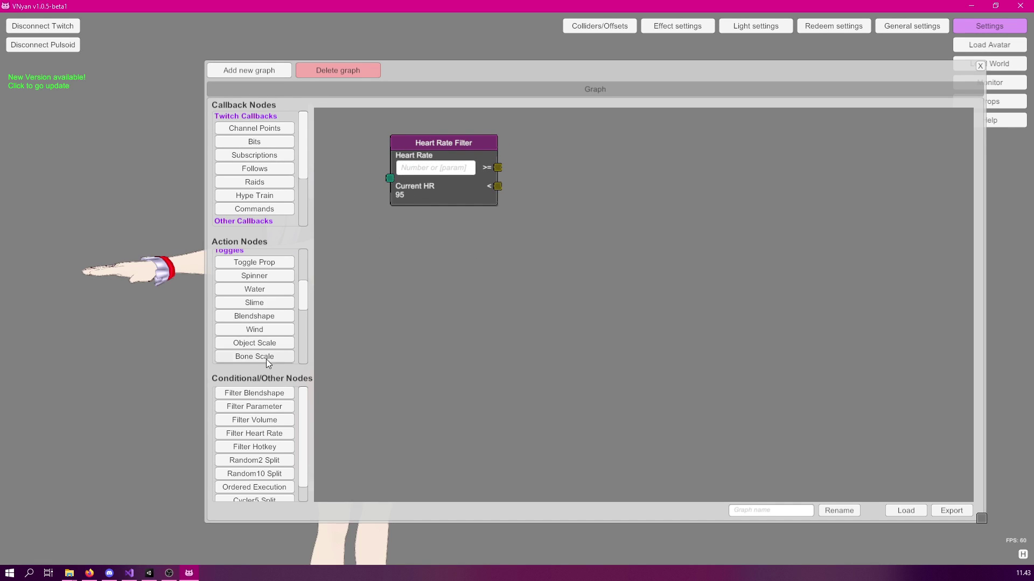
Add a Filter Parameter node to the graph
{"action": "left_click", "coordinate": [257, 407]}
{"action": "left_click", "coordinate": [628, 303]}
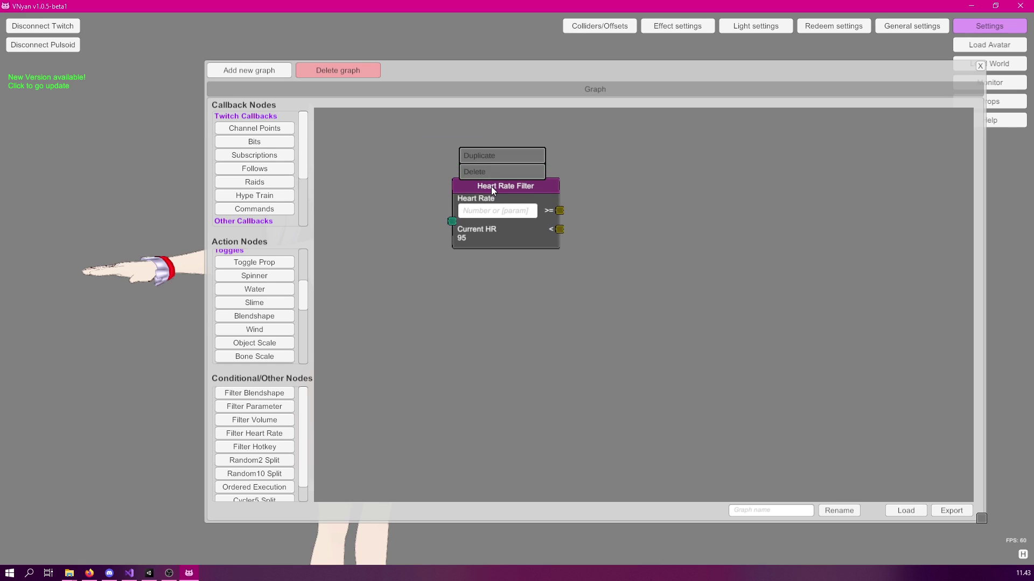
{"action": "left_click", "coordinate": [624, 299]}
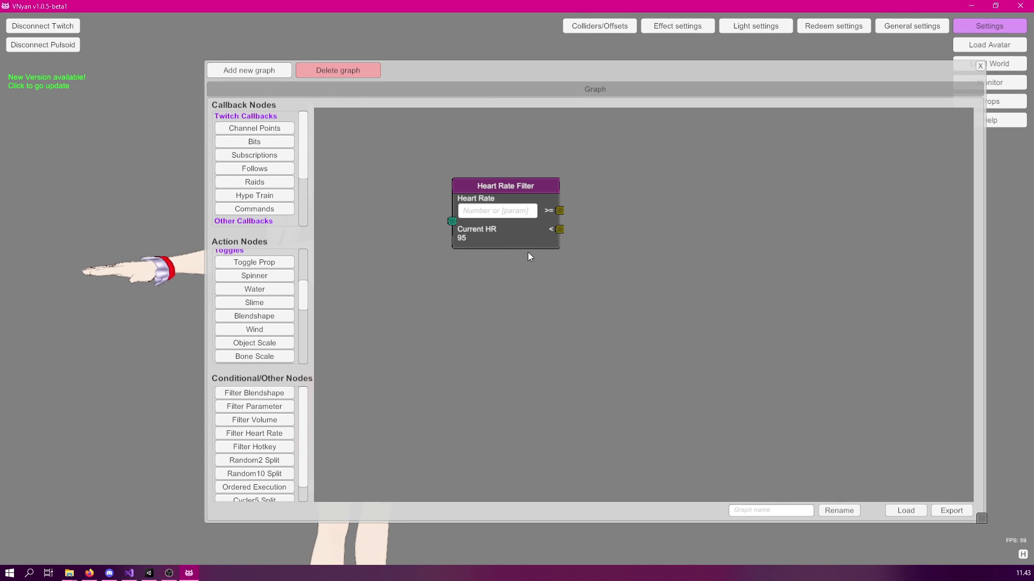
Delete the Heart Rate Filter node from the graph
{"action": "right_click", "coordinate": [499, 187]}
{"action": "left_click", "coordinate": [523, 216]}
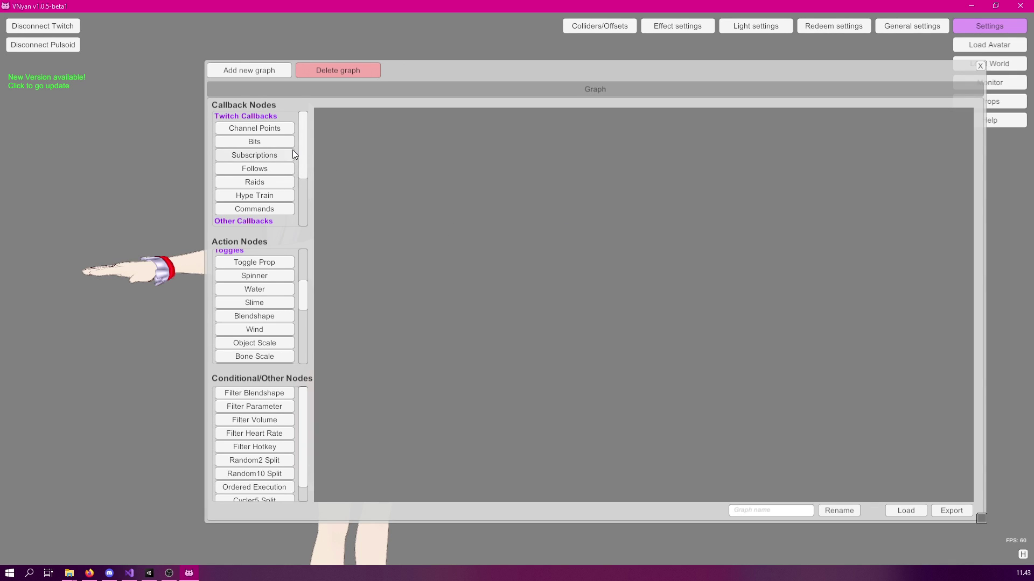
Add an Application Start callback node to the graph
{"action": "left_click_drag", "start_coordinate": [304, 296], "coordinate": [315, 351]}
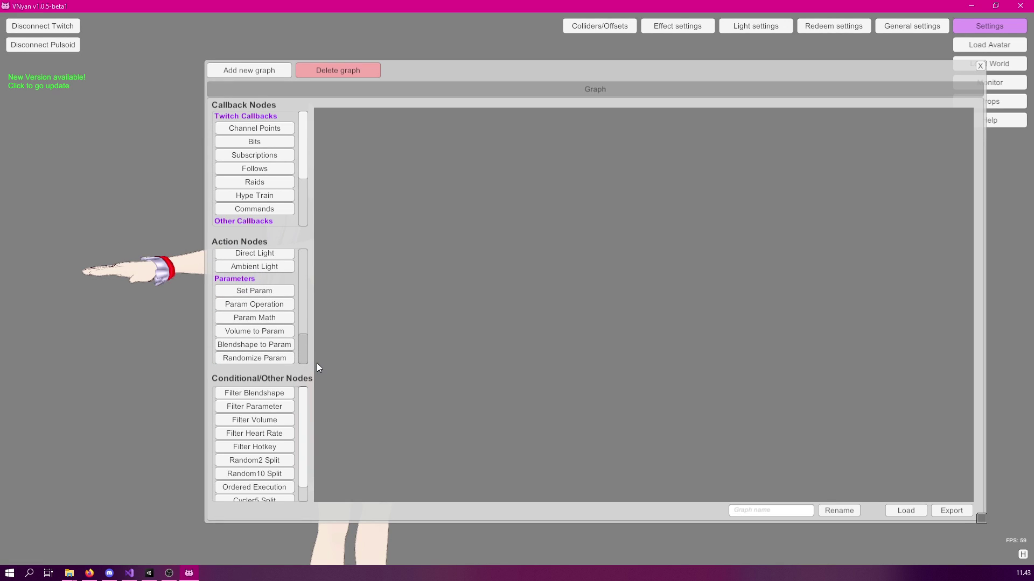
{"action": "left_click_drag", "start_coordinate": [301, 146], "coordinate": [315, 201]}
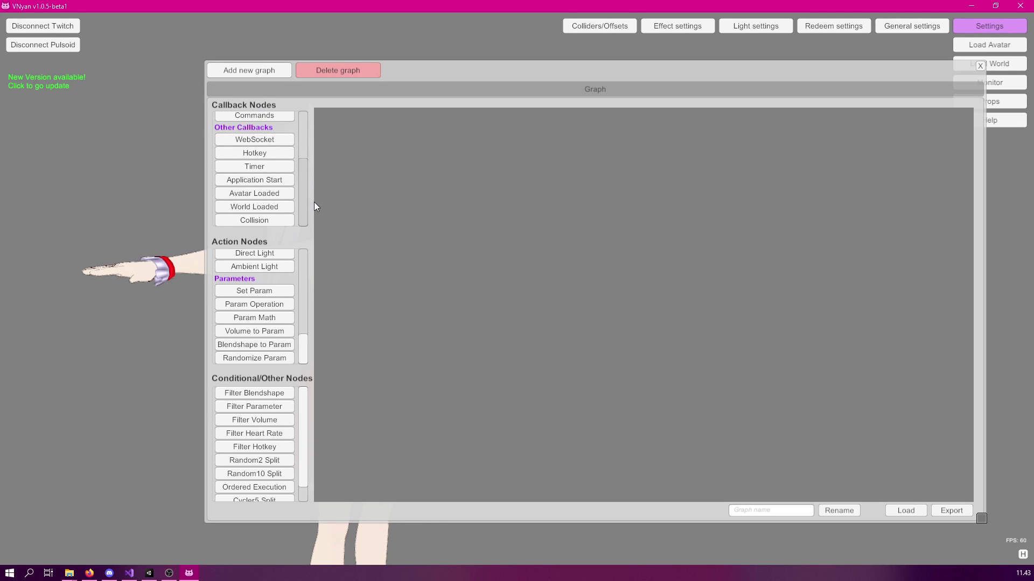
{"action": "left_click", "coordinate": [272, 183]}
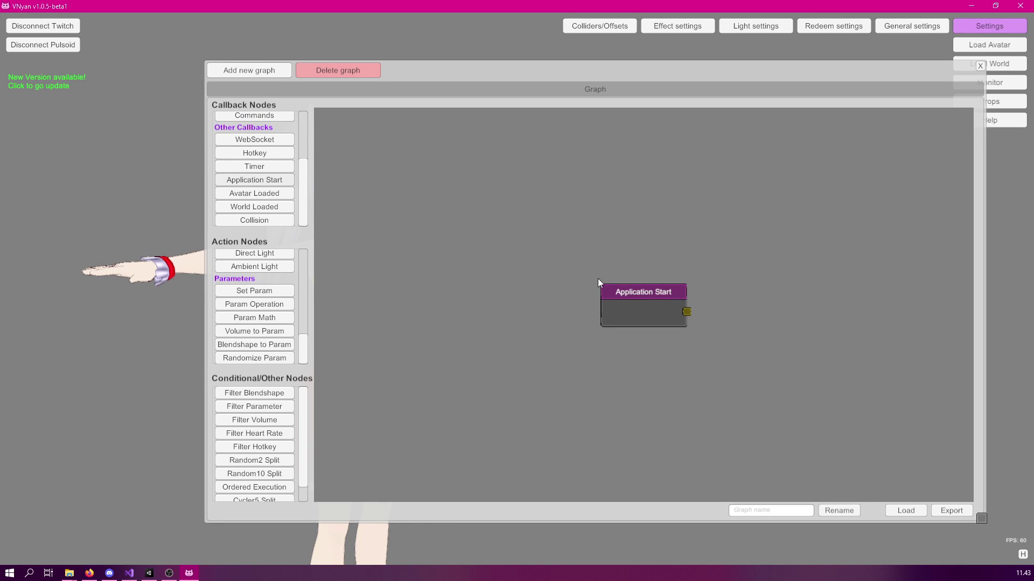
Move Application Start to the graph's upper-left area, add a Start Timer node beside it, and connect Application Start's output to Start Timer
{"action": "left_click_drag", "start_coordinate": [615, 287], "coordinate": [372, 152]}
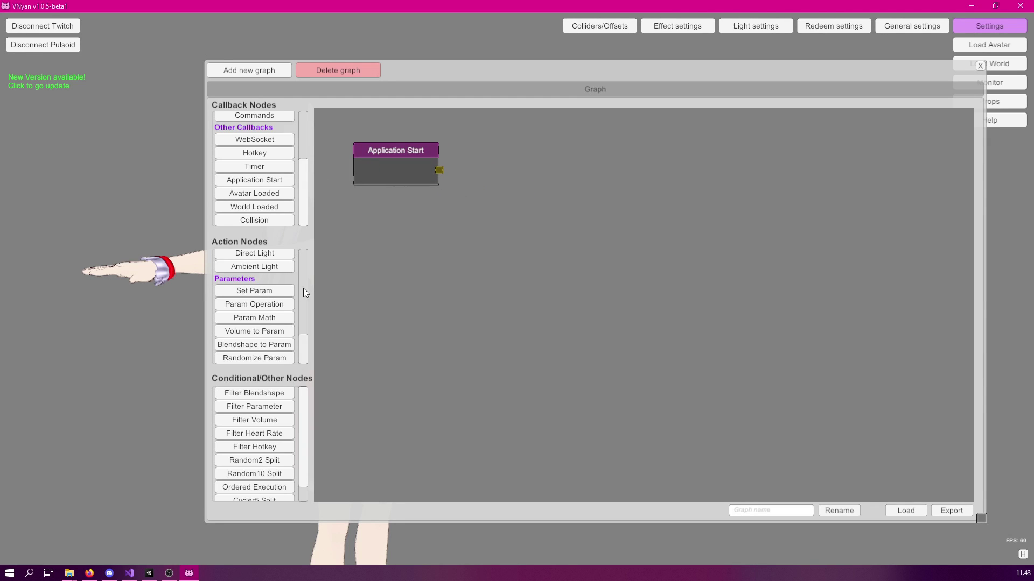
{"action": "left_click_drag", "start_coordinate": [305, 353], "coordinate": [310, 290]}
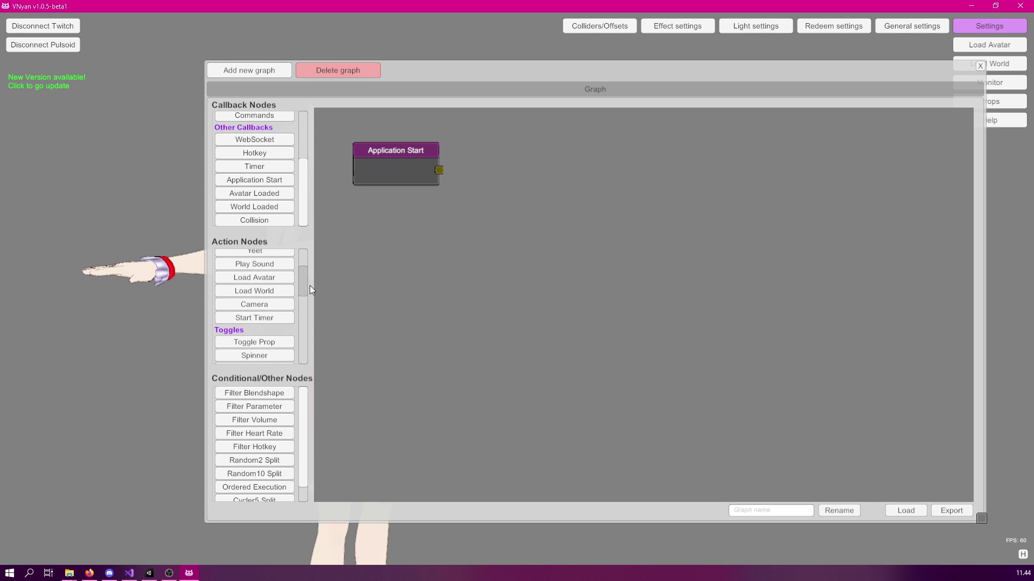
{"action": "left_click", "coordinate": [246, 318]}
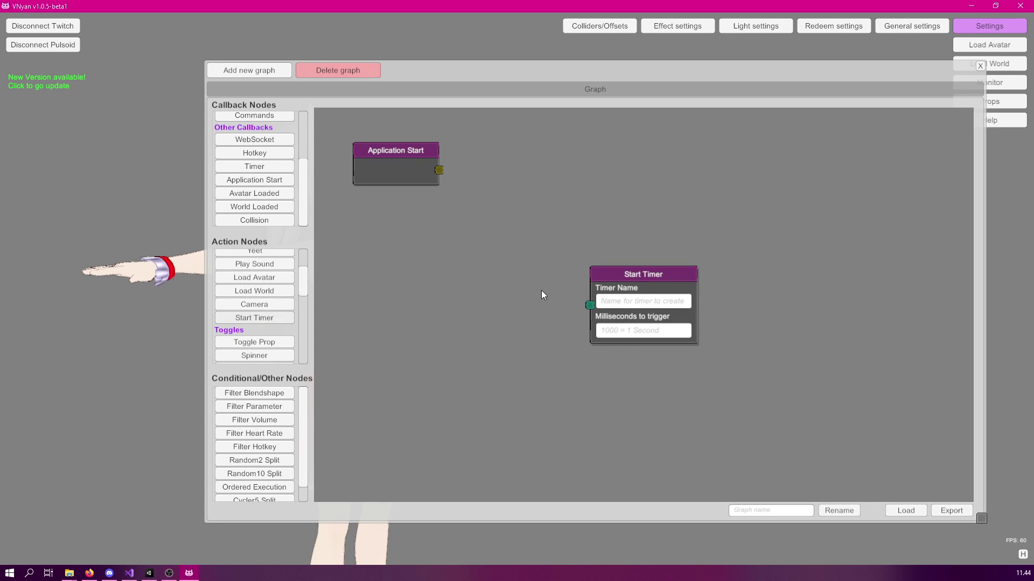
{"action": "left_click_drag", "start_coordinate": [634, 273], "coordinate": [544, 156]}
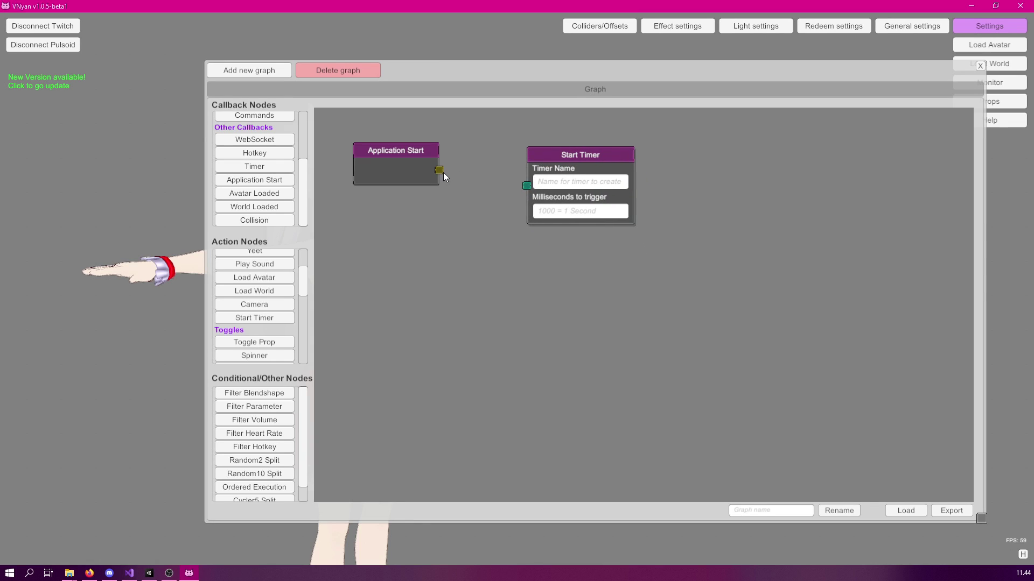
{"action": "left_click_drag", "start_coordinate": [463, 176], "coordinate": [526, 185]}
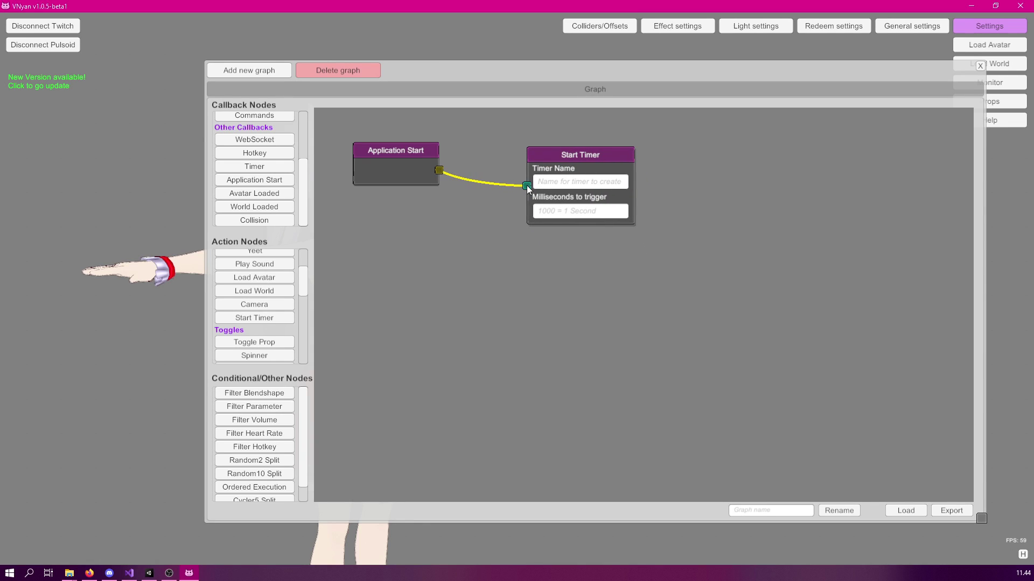
Name the Start Timer node's timer HeartRateLoop and set it to trigger after 500 milliseconds
{"action": "left_click", "coordinate": [558, 184]}
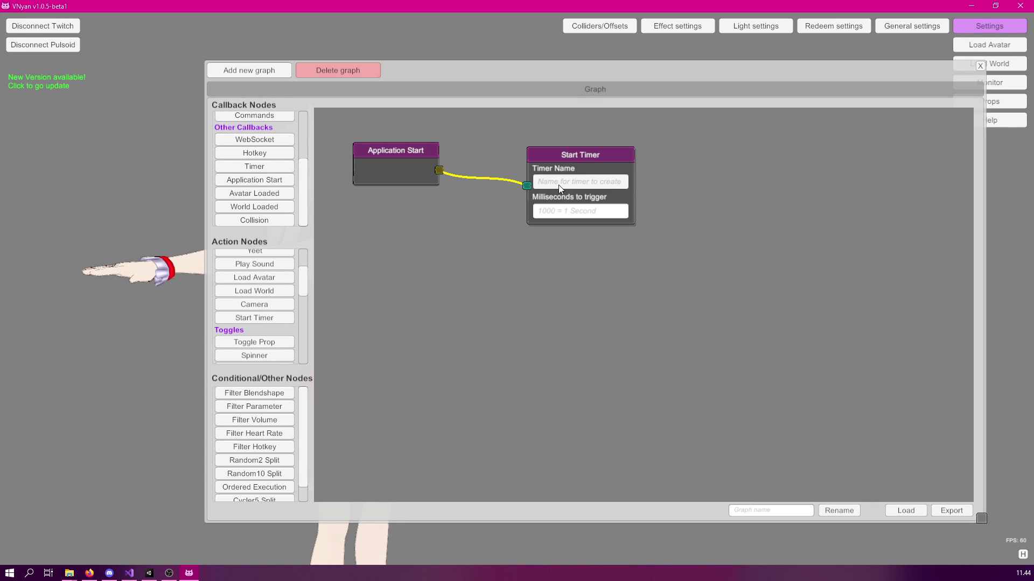
{"action": "type", "text": "HeartRateLoop"}
{"action": "left_click", "coordinate": [564, 214]}
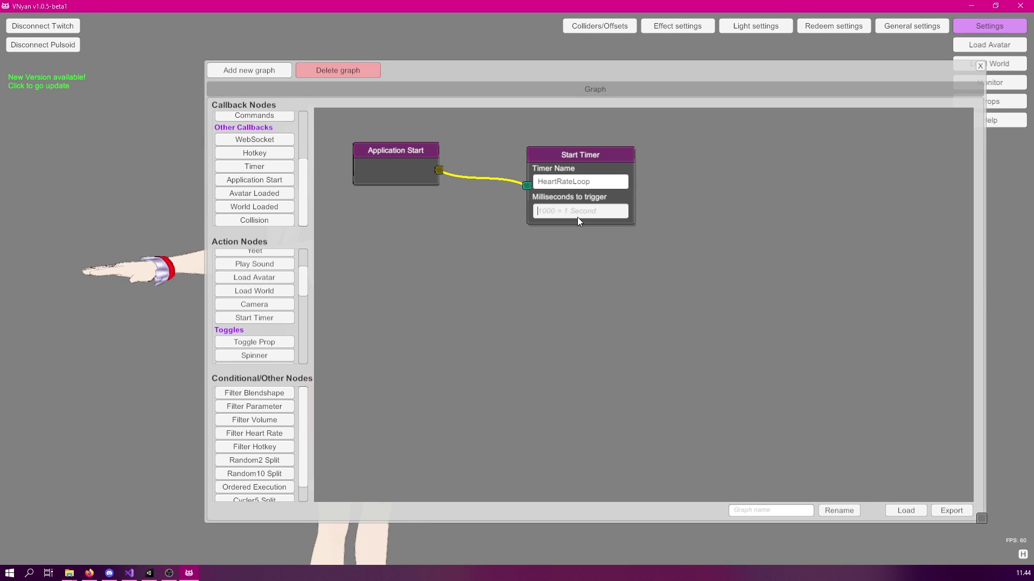
{"action": "type", "text": "500"}
{"action": "left_click_drag", "start_coordinate": [565, 156], "coordinate": [580, 166]}
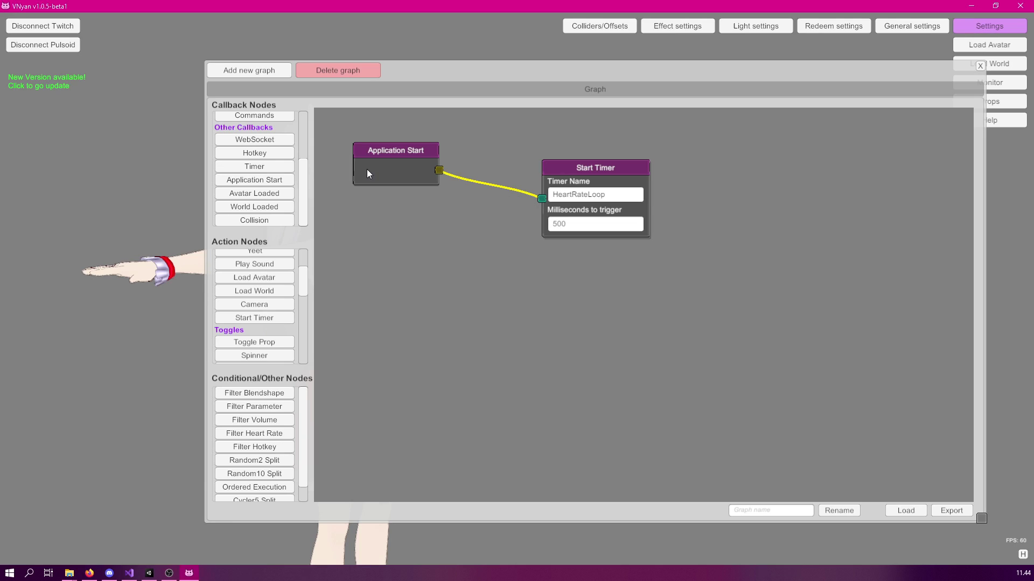
Add a Timer callback node below Application Start and make it listen for the timer HeartRateLoop
{"action": "scroll", "coordinate": [303, 205], "scroll_direction": "up", "scroll_amount": 1}
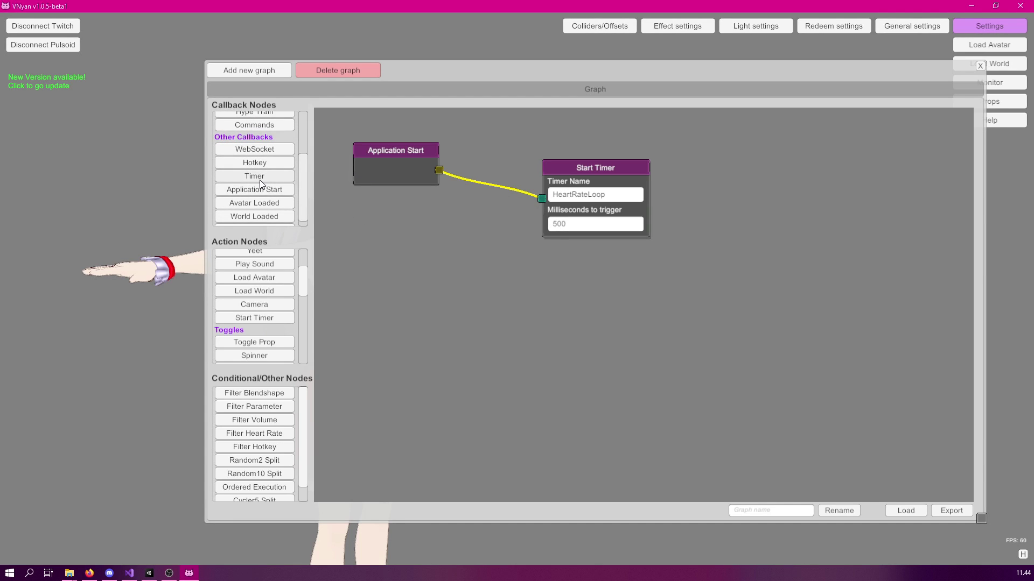
{"action": "left_click", "coordinate": [253, 179]}
{"action": "left_click_drag", "start_coordinate": [644, 288], "coordinate": [424, 236]}
{"action": "left_click", "coordinate": [609, 195]}
{"action": "key", "text": "ctrl+c"}
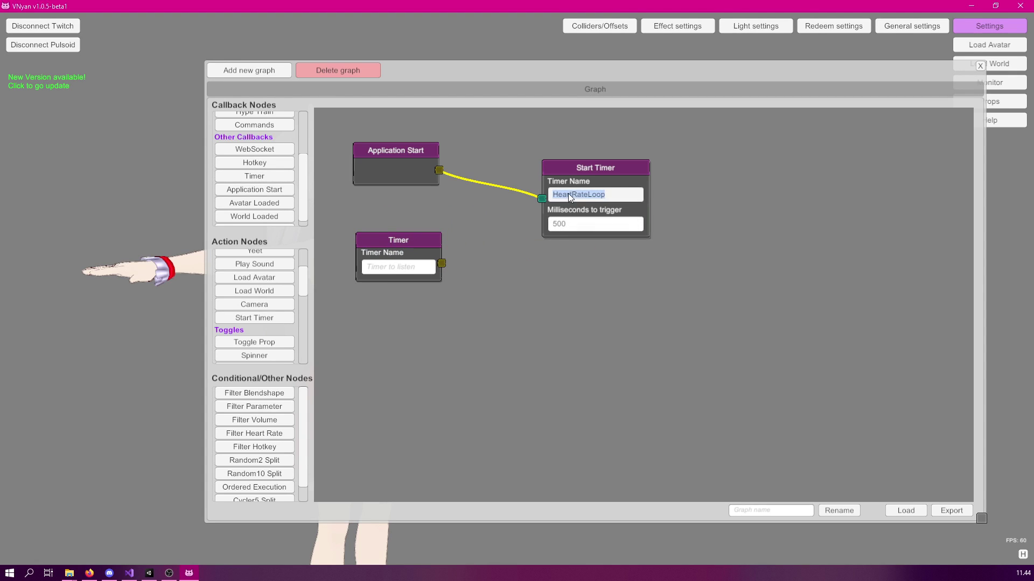
{"action": "left_click", "coordinate": [383, 270]}
{"action": "key", "text": "ctrl+v"}
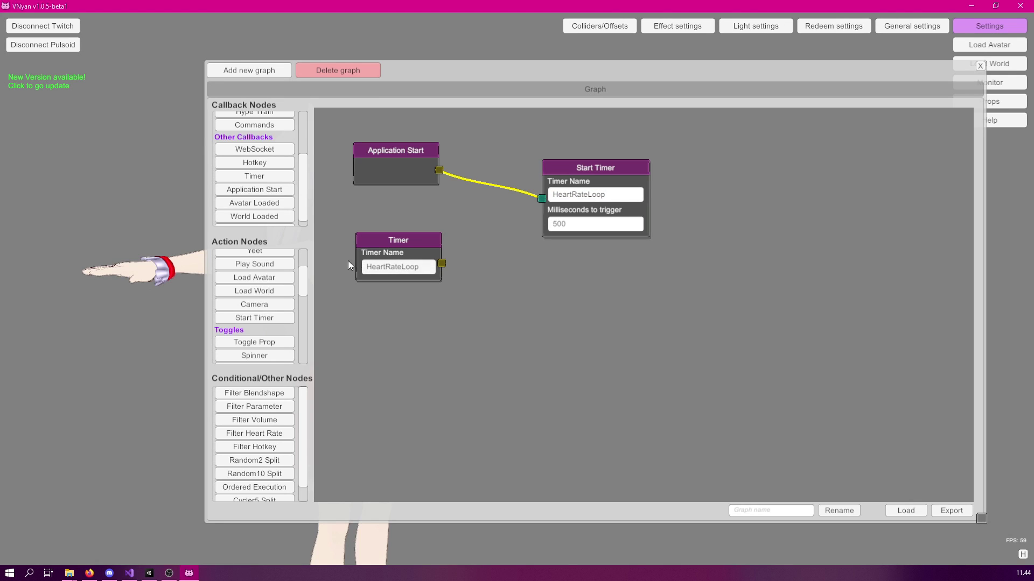
Connect the Timer callback's output to the Start Timer node so the timer loops
{"action": "left_click_drag", "start_coordinate": [398, 242], "coordinate": [399, 235]}
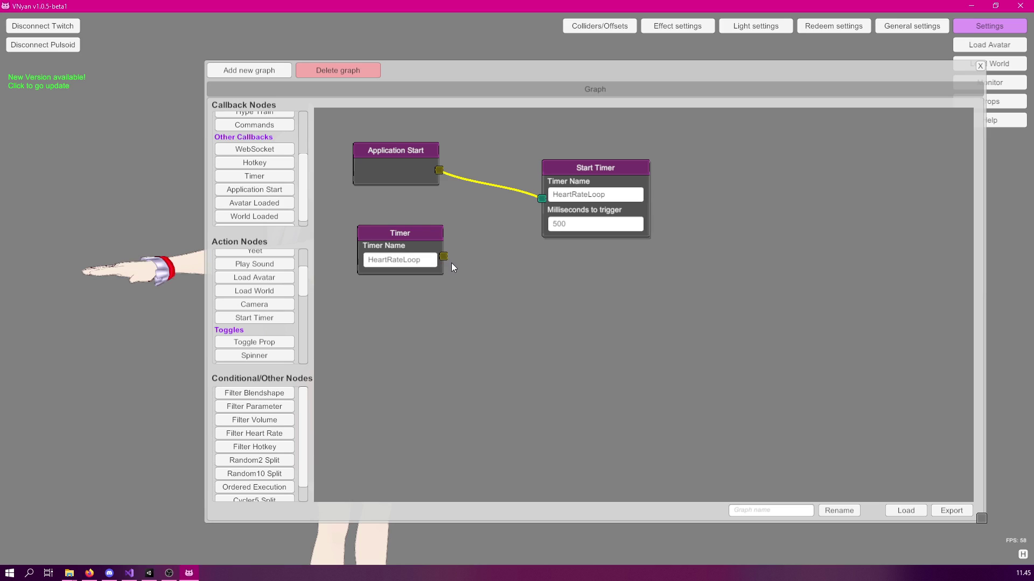
{"action": "left_click_drag", "start_coordinate": [516, 204], "coordinate": [541, 197]}
{"action": "left_click_drag", "start_coordinate": [423, 236], "coordinate": [416, 254]}
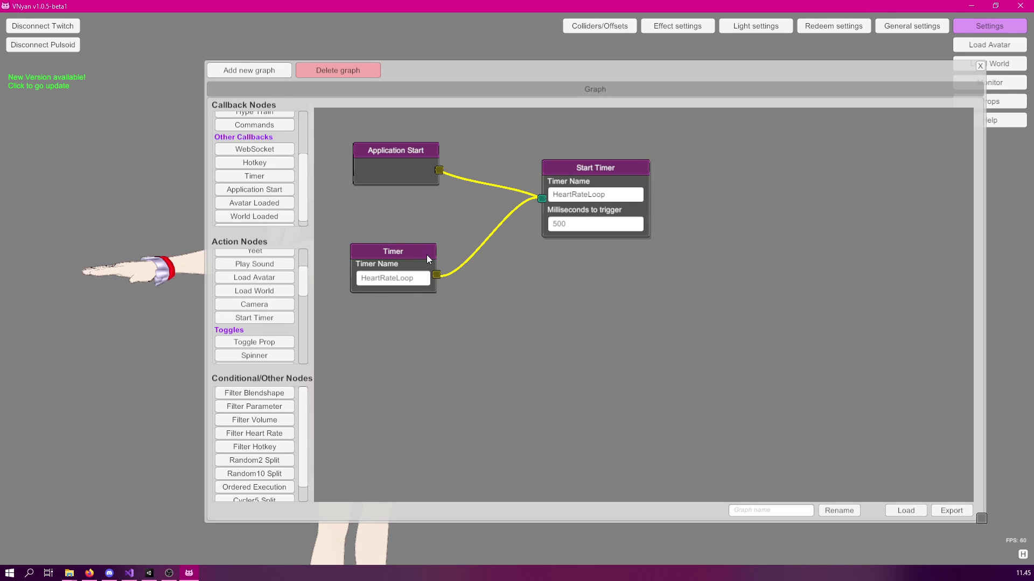
Add a Heart Rate Filter node below Start Timer, connect the Timer callback's output to it, and space the nodes apart
{"action": "left_click", "coordinate": [260, 437]}
{"action": "left_click_drag", "start_coordinate": [611, 279], "coordinate": [553, 271]}
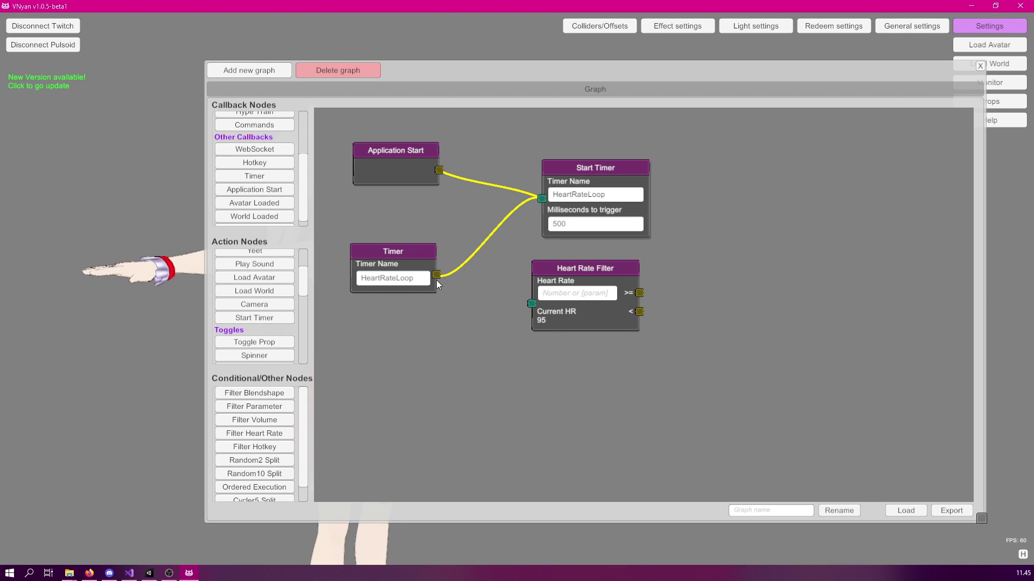
{"action": "left_click_drag", "start_coordinate": [436, 275], "coordinate": [531, 304]}
{"action": "left_click_drag", "start_coordinate": [401, 254], "coordinate": [392, 279]}
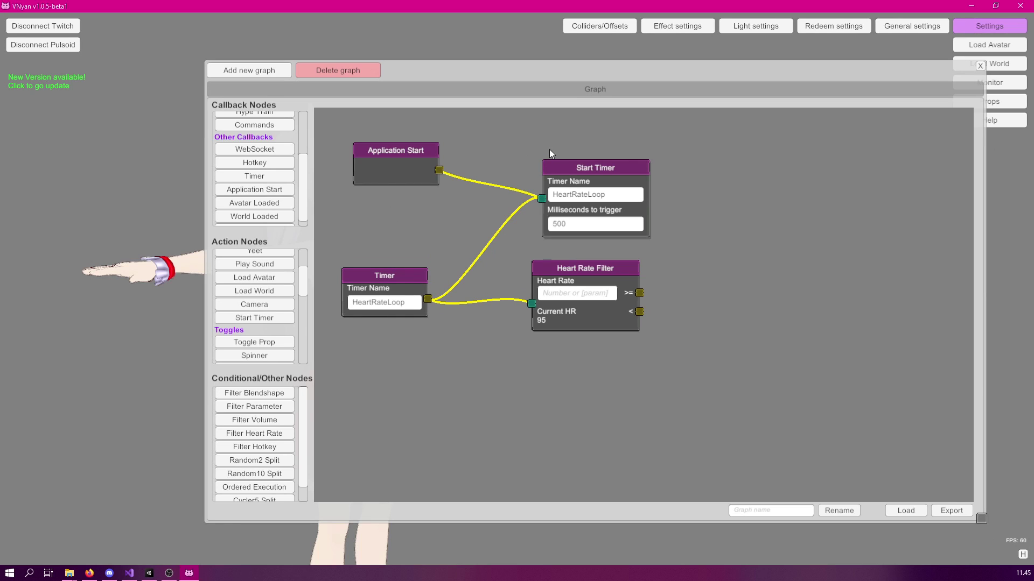
{"action": "left_click_drag", "start_coordinate": [576, 163], "coordinate": [552, 144]}
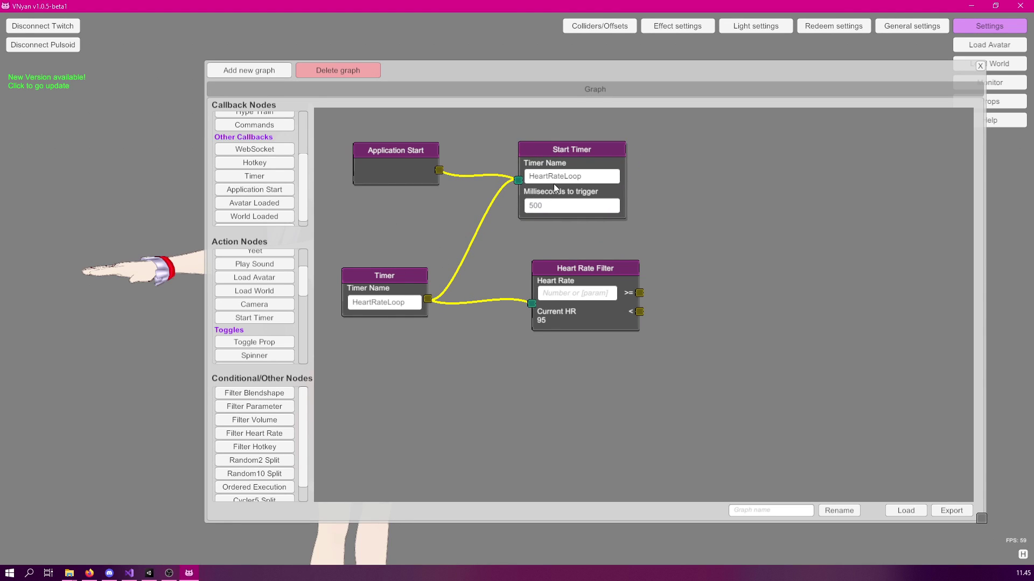
{"action": "left_click_drag", "start_coordinate": [566, 268], "coordinate": [538, 272]}
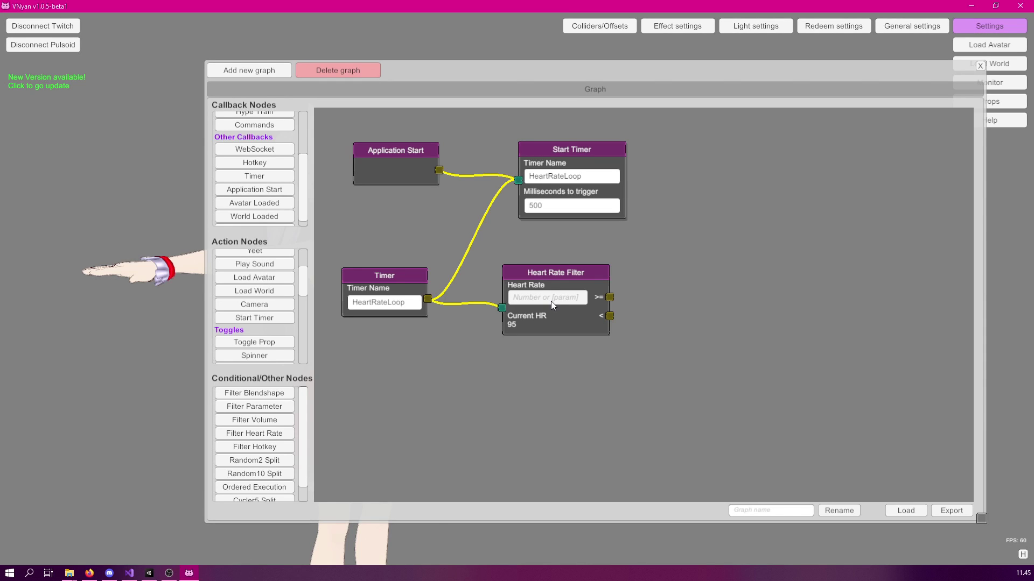
{"action": "left_click_drag", "start_coordinate": [550, 273], "coordinate": [542, 276]}
{"action": "left_click_drag", "start_coordinate": [449, 72], "coordinate": [677, 69]}
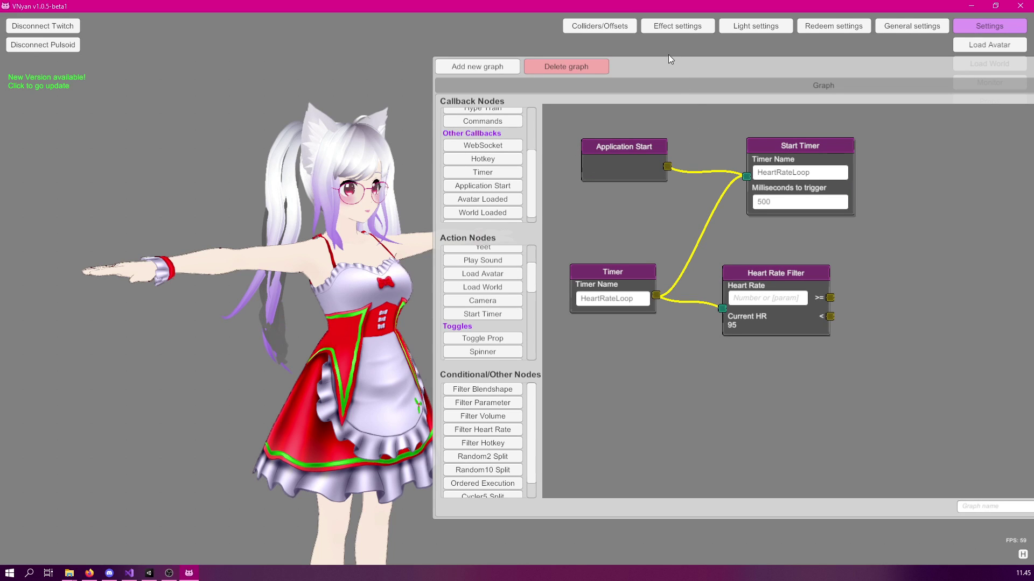
{"action": "left_click_drag", "start_coordinate": [666, 70], "coordinate": [424, 68]}
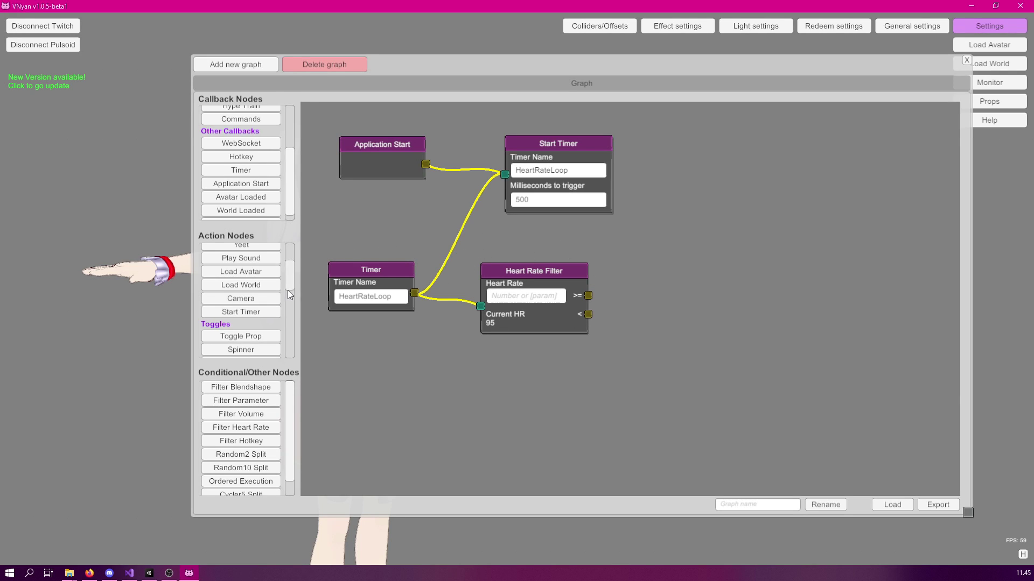
Shift the Heart Rate Filter node slightly lower and set its heart rate threshold to 80
{"action": "left_click_drag", "start_coordinate": [507, 273], "coordinate": [505, 285]}
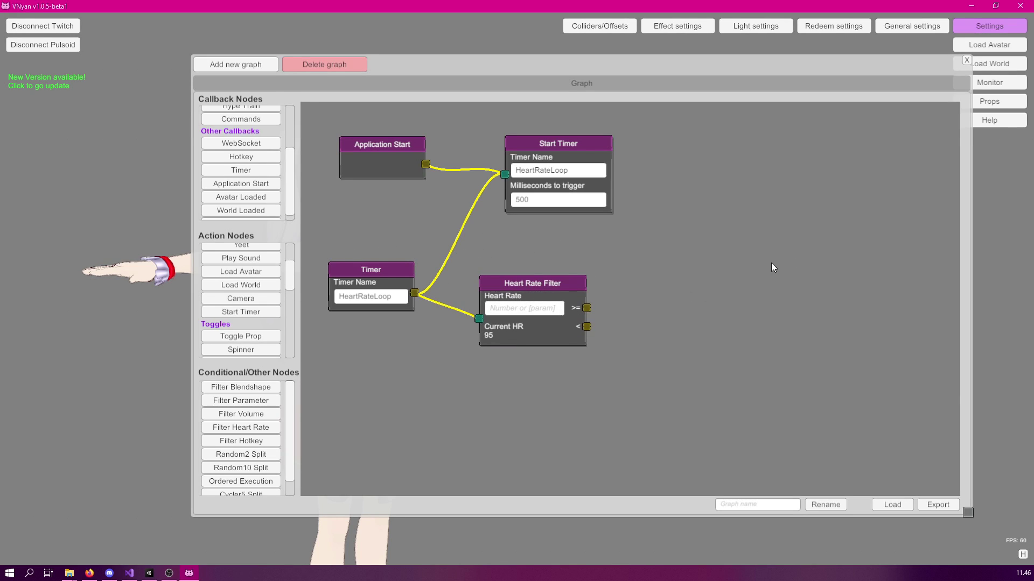
{"action": "scroll", "coordinate": [295, 289], "scroll_direction": "up", "scroll_amount": 5}
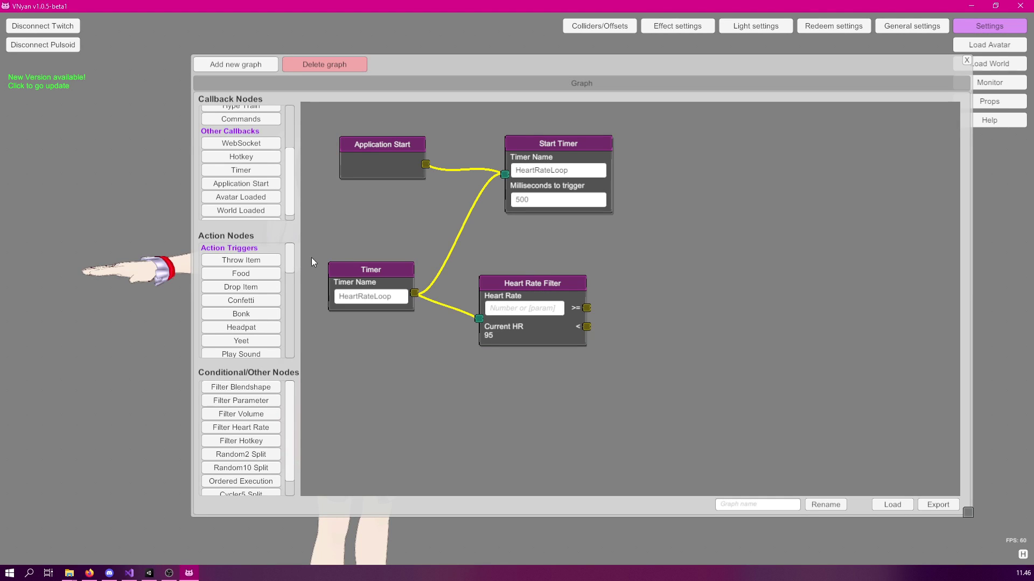
{"action": "left_click_drag", "start_coordinate": [517, 289], "coordinate": [509, 294]}
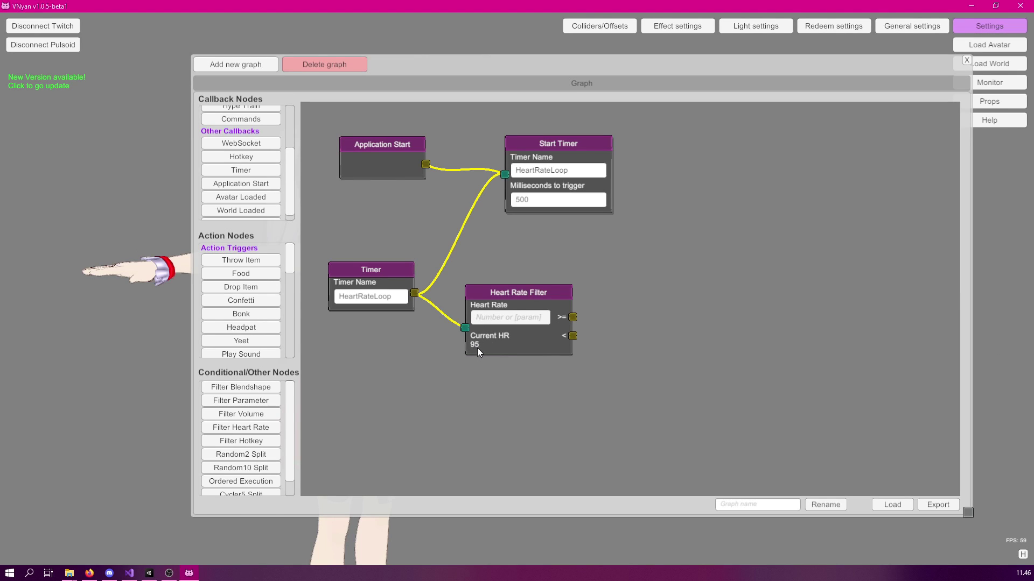
{"action": "left_click", "coordinate": [488, 321]}
{"action": "type", "text": "80"}
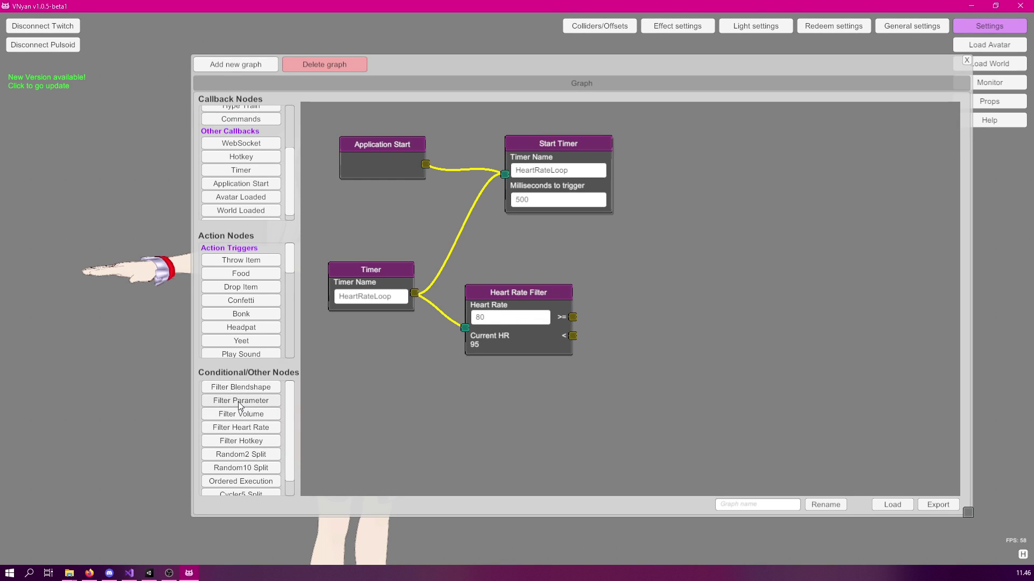
Add a Parameter Filter node that compares the parameter RedFaceOn with the value 0
{"action": "left_click_drag", "start_coordinate": [239, 404], "coordinate": [703, 272]}
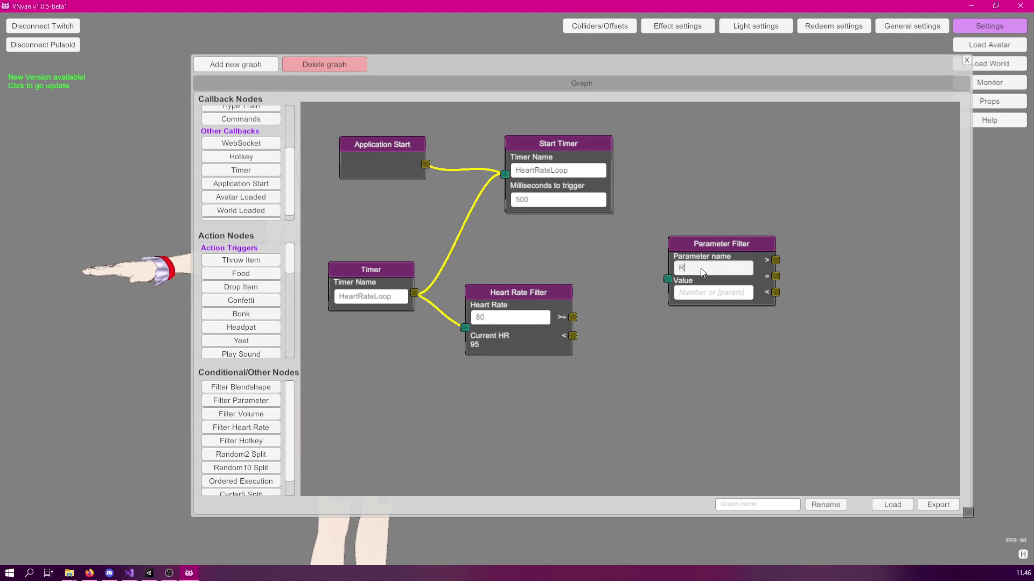
{"action": "type", "text": "n"}
{"action": "left_click", "coordinate": [700, 295]}
{"action": "type", "text": "0"}
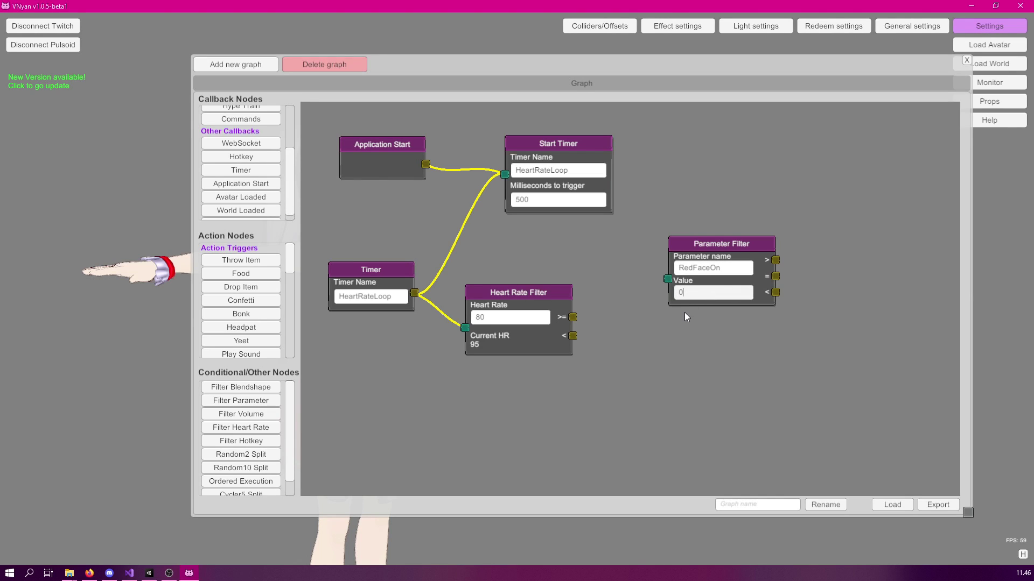
Connect the Heart Rate Filter's >= output to the Parameter Filter and place the Parameter Filter close beside it
{"action": "left_click_drag", "start_coordinate": [705, 244], "coordinate": [666, 251]}
{"action": "left_click_drag", "start_coordinate": [574, 319], "coordinate": [630, 286]}
{"action": "mouse_move", "coordinate": [668, 247]}
{"action": "left_mouse_down"}
{"action": "mouse_move", "coordinate": [669, 237]}
{"action": "mouse_move", "coordinate": [649, 240]}
{"action": "left_mouse_up"}
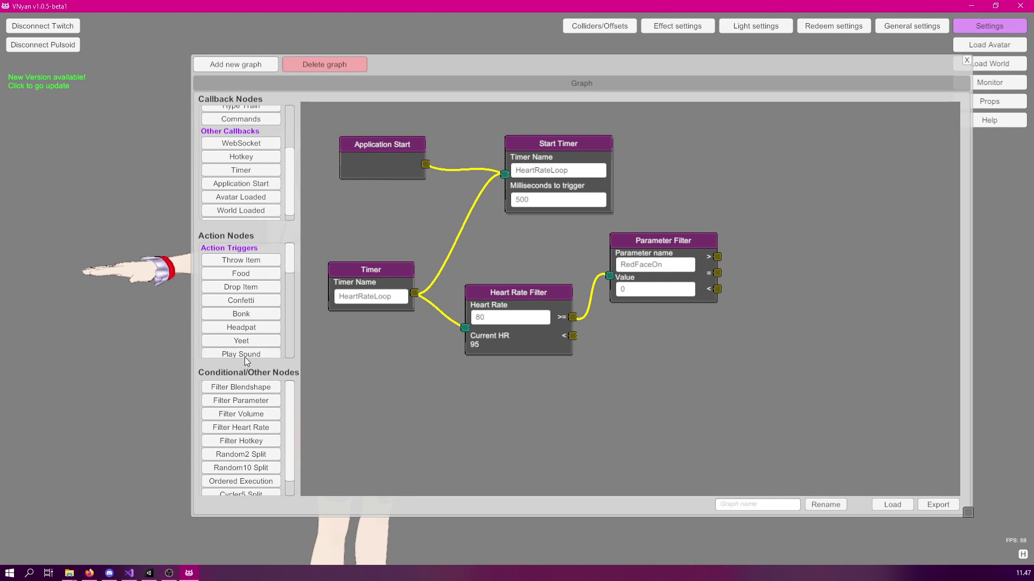
Add a Blendshape node beyond the Parameter Filter with blendshape name RedFace, value 100 and smooth multiplier 0.3
{"action": "left_click_drag", "start_coordinate": [293, 256], "coordinate": [284, 293]}
{"action": "left_click", "coordinate": [241, 277]}
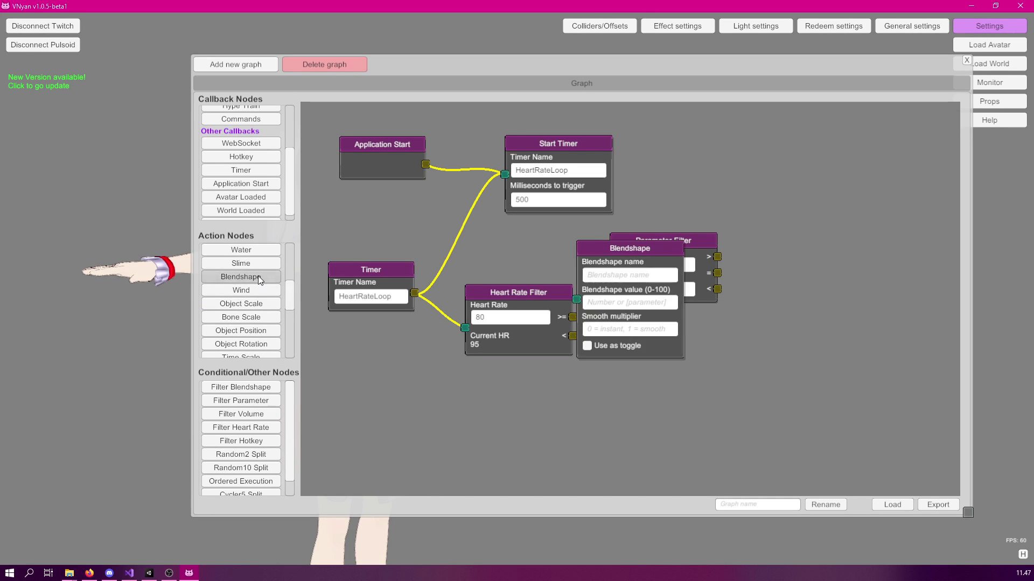
{"action": "left_click_drag", "start_coordinate": [624, 242], "coordinate": [794, 171]}
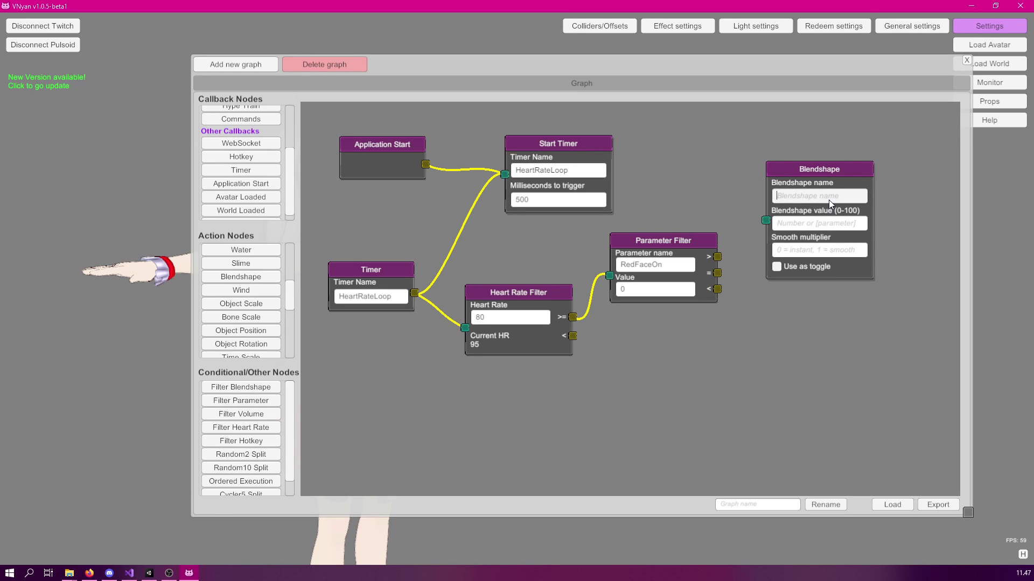
{"action": "type", "text": "RedFace"}
{"action": "left_click", "coordinate": [828, 226]}
{"action": "type", "text": "100"}
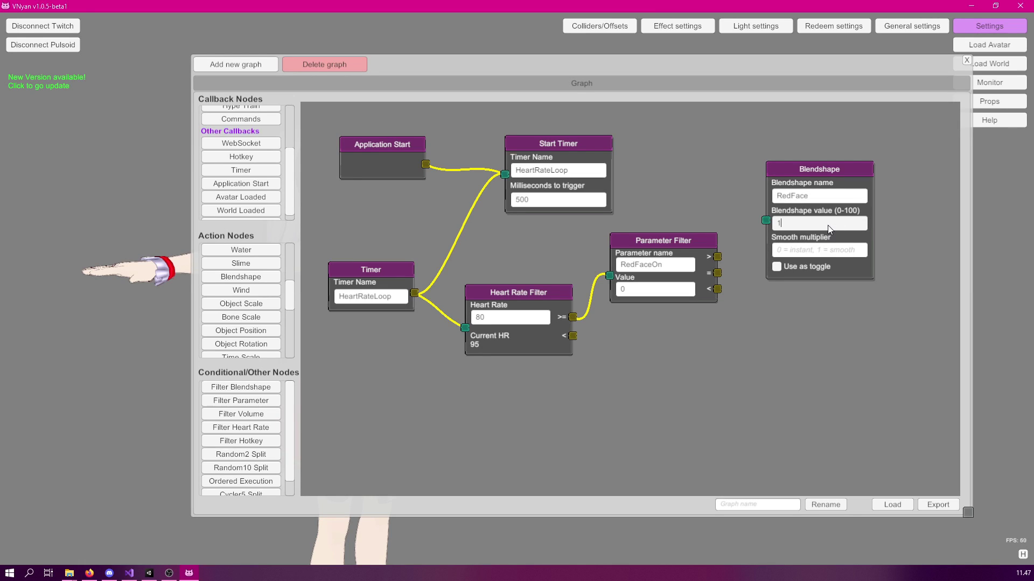
{"action": "left_click", "coordinate": [802, 253]}
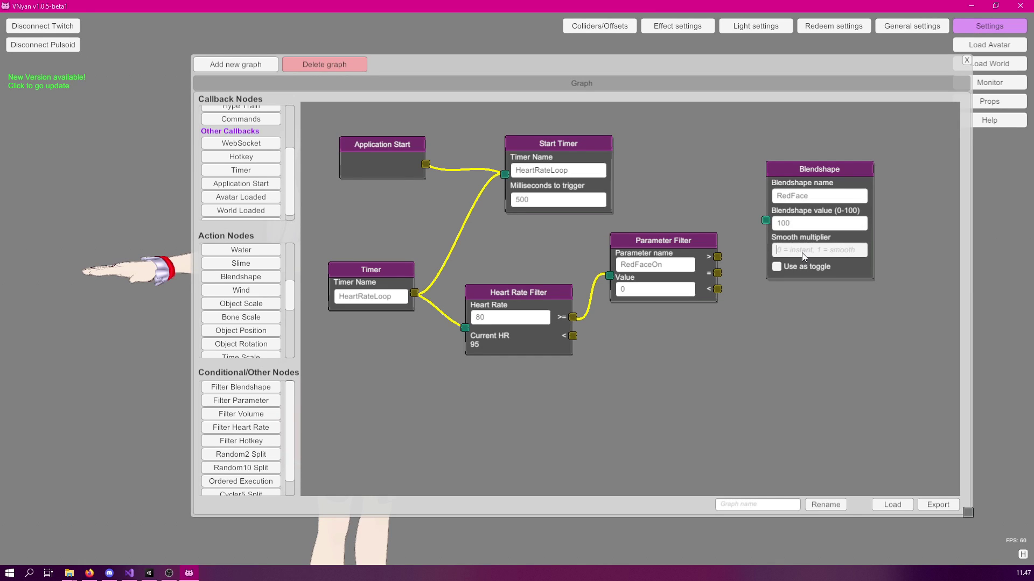
{"action": "type", "text": "0.3"}
{"action": "left_click_drag", "start_coordinate": [810, 177], "coordinate": [844, 162]}
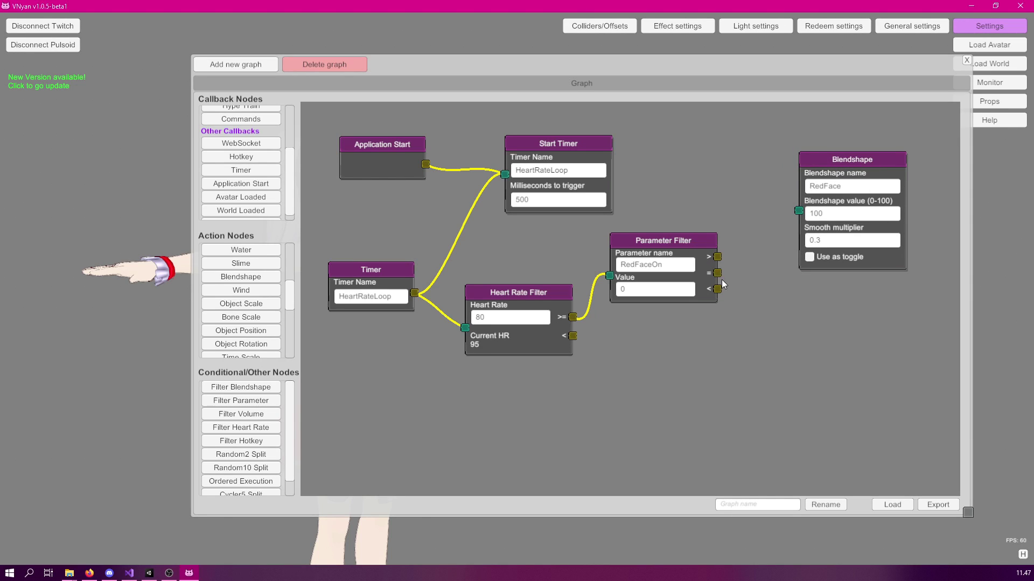
Connect the Parameter Filter's = output to the Blendshape node, enable its Use as toggle option, and move it lower in the graph
{"action": "left_click_drag", "start_coordinate": [717, 273], "coordinate": [800, 211]}
{"action": "left_click", "coordinate": [809, 257]}
{"action": "left_click_drag", "start_coordinate": [851, 158], "coordinate": [861, 284]}
{"action": "mouse_move", "coordinate": [666, 242]}
{"action": "left_mouse_down"}
{"action": "mouse_move", "coordinate": [693, 227]}
{"action": "mouse_move", "coordinate": [673, 230]}
{"action": "left_mouse_up"}
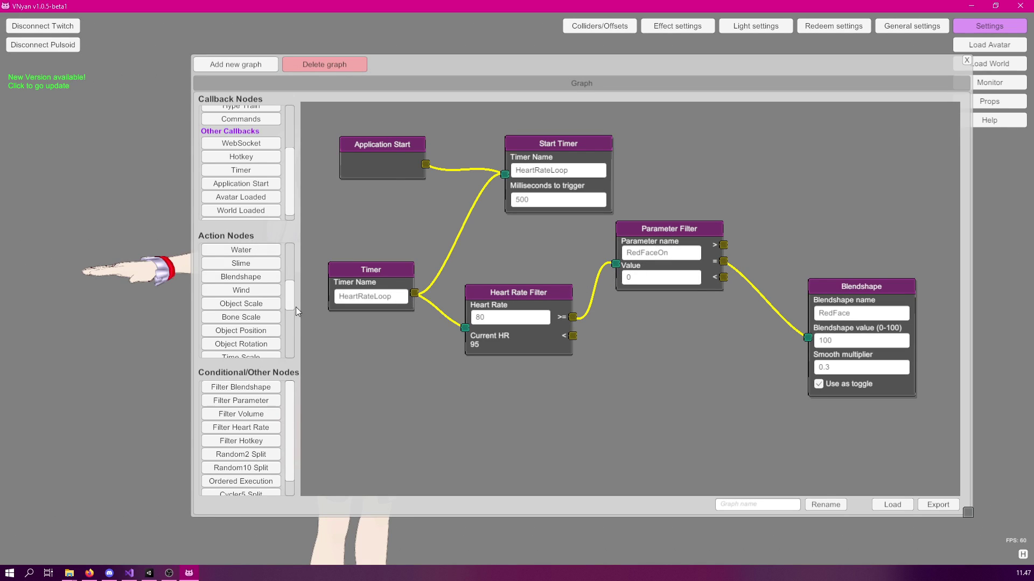
Add a Set Parameter node above the Blendshape node and set its parameter name to RedFaceOn, copied from the Parameter Filter
{"action": "left_click_drag", "start_coordinate": [296, 297], "coordinate": [292, 340]}
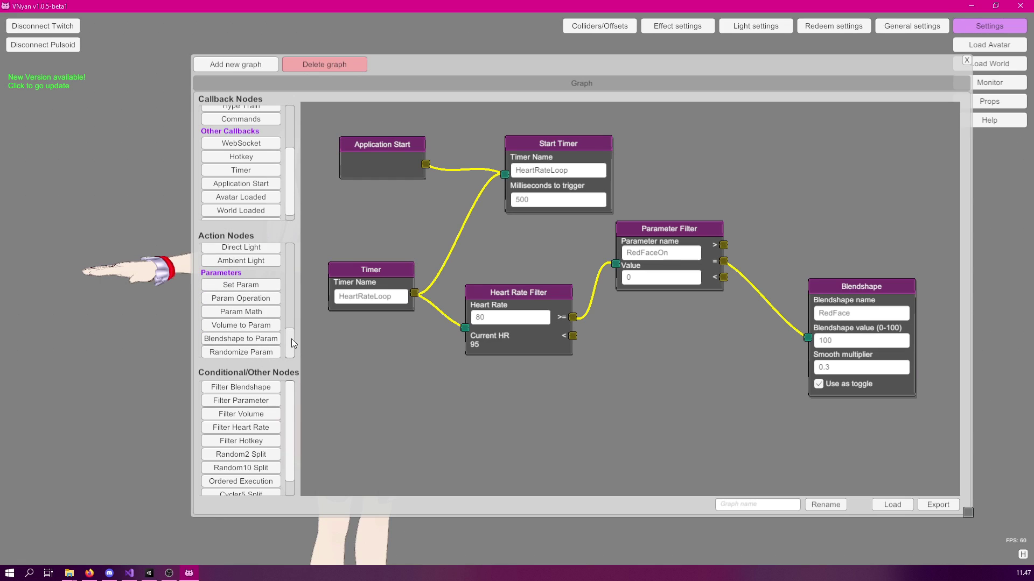
{"action": "left_click", "coordinate": [241, 289]}
{"action": "left_click_drag", "start_coordinate": [630, 263], "coordinate": [856, 178]}
{"action": "double_click", "coordinate": [665, 255]}
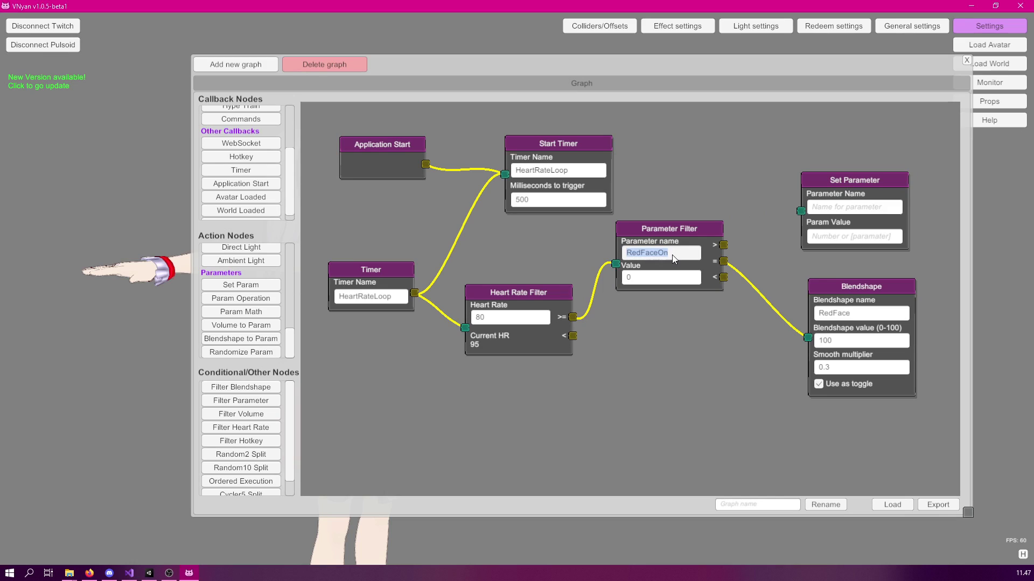
{"action": "key", "text": "ctrl+c"}
{"action": "left_click", "coordinate": [845, 206]}
{"action": "key", "text": "ctrl+v"}
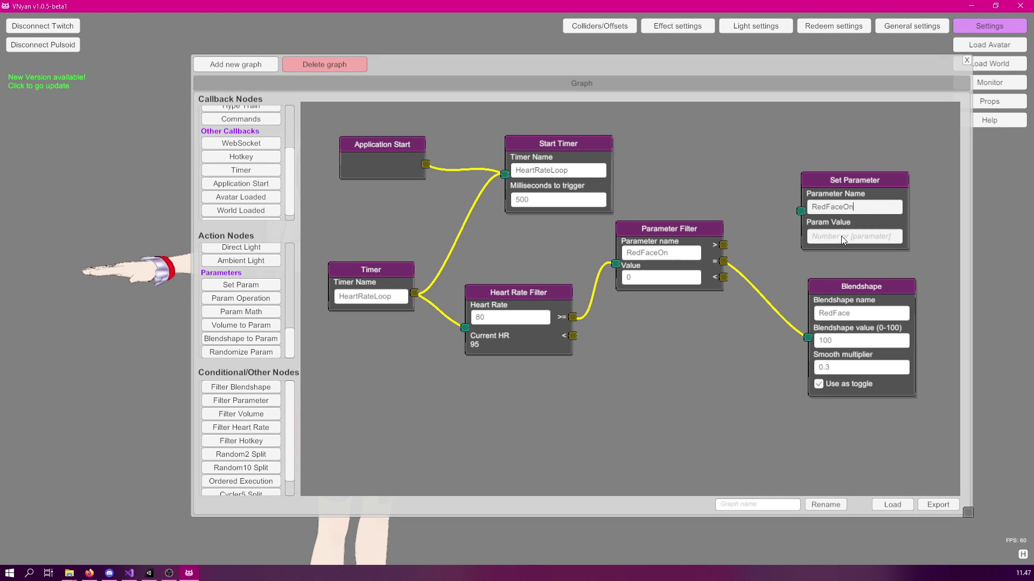
Set the Set Parameter node's value to 1 and connect the Parameter Filter's = output to it
{"action": "left_click", "coordinate": [843, 239]}
{"action": "type", "text": "1"}
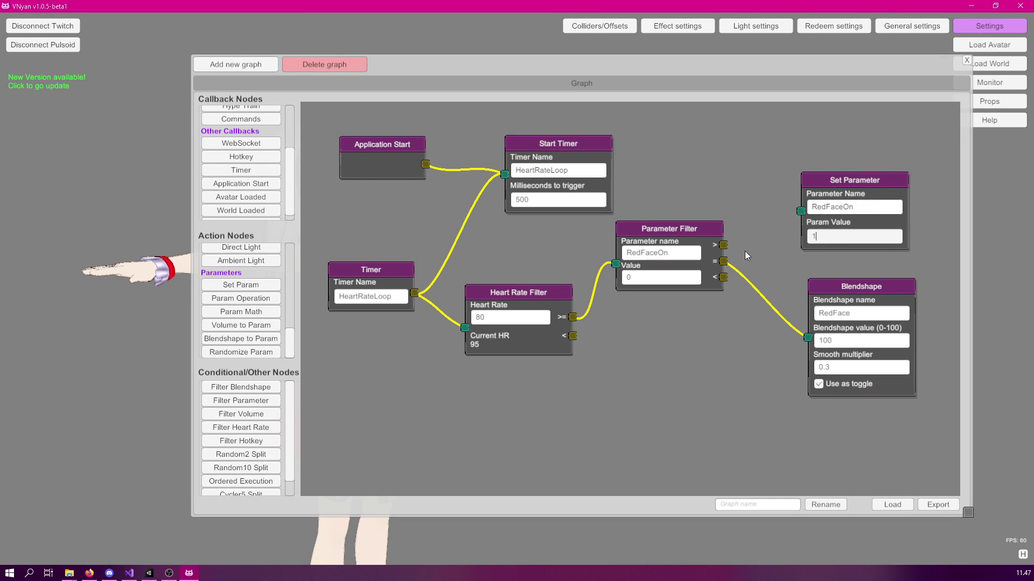
{"action": "left_click_drag", "start_coordinate": [724, 267], "coordinate": [801, 210]}
Uncover the avatar and send a test signal from the Application Start node to run the graph
{"action": "left_click_drag", "start_coordinate": [582, 66], "coordinate": [602, 60]}
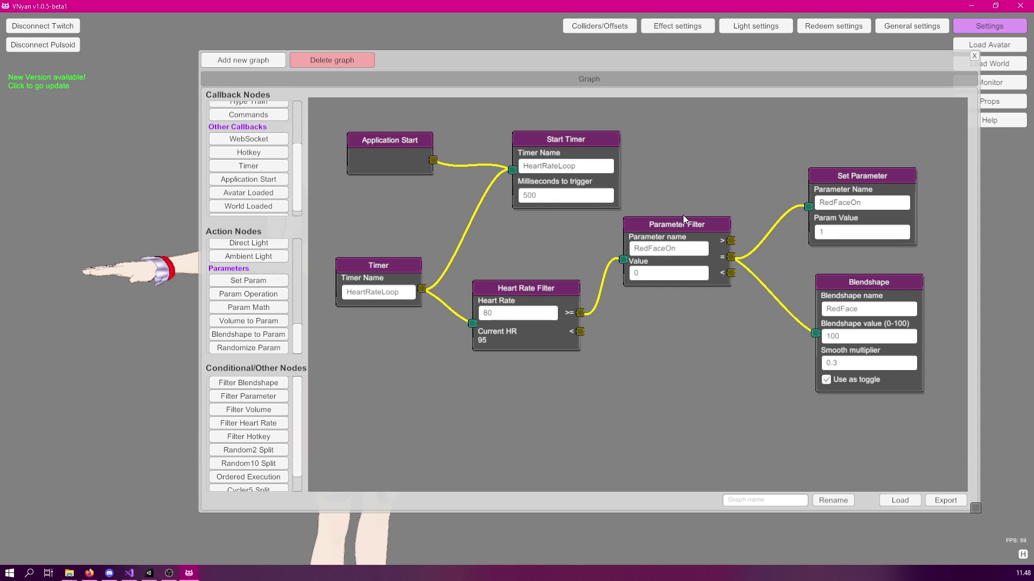
{"action": "left_click_drag", "start_coordinate": [466, 58], "coordinate": [679, 60]}
{"action": "right_click", "coordinate": [597, 140]}
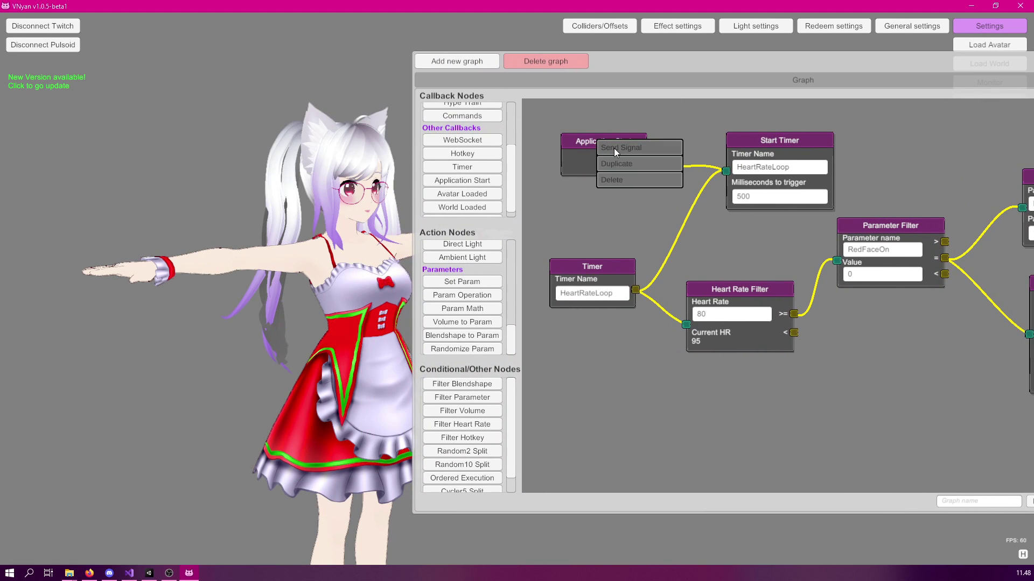
{"action": "left_click", "coordinate": [613, 147]}
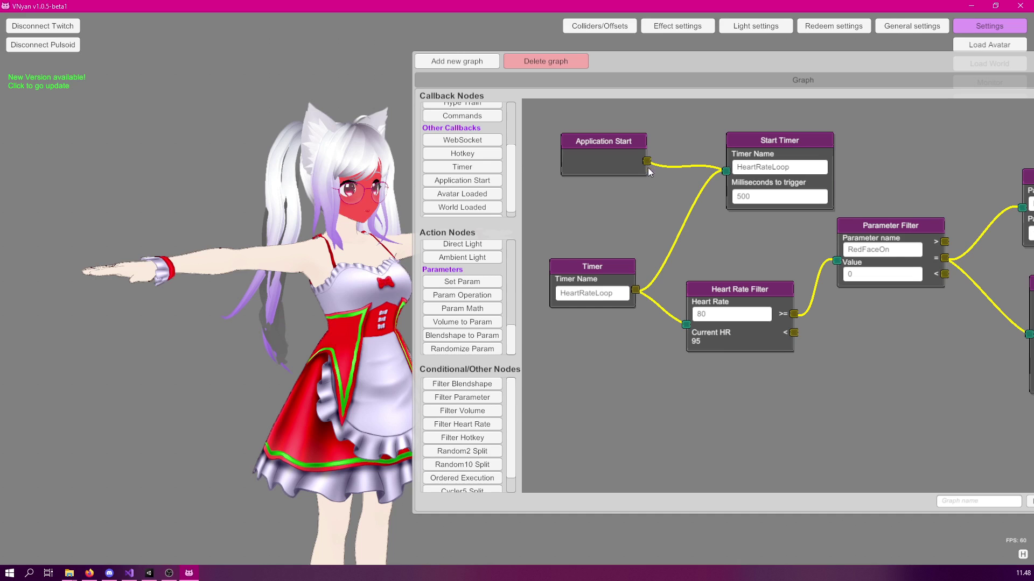
{"action": "left_click_drag", "start_coordinate": [697, 66], "coordinate": [499, 57]}
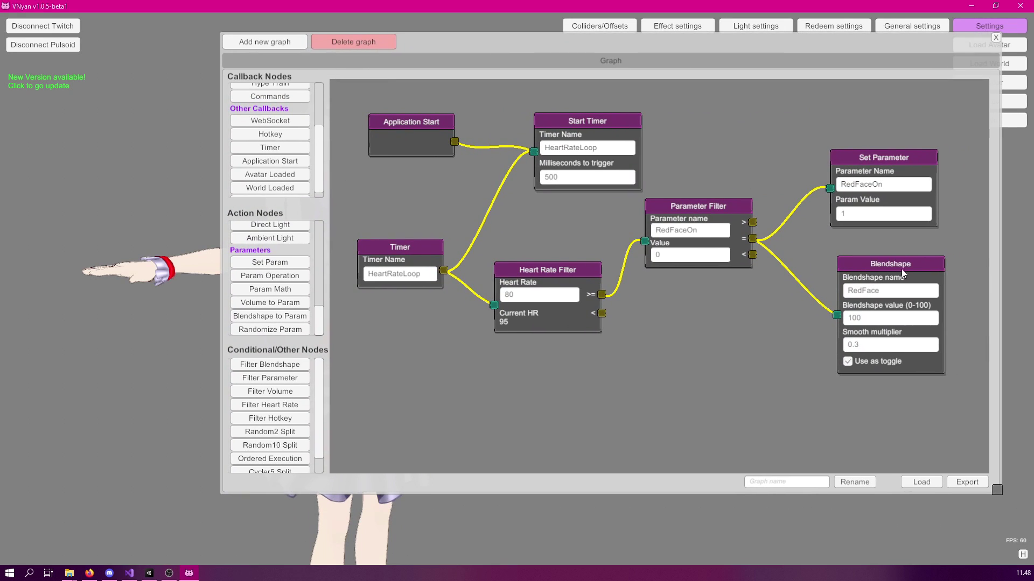
Duplicate the Parameter Filter below the original with value 1 and connect the Heart Rate Filter's < output to the copy
{"action": "left_click_drag", "start_coordinate": [904, 271], "coordinate": [912, 257]}
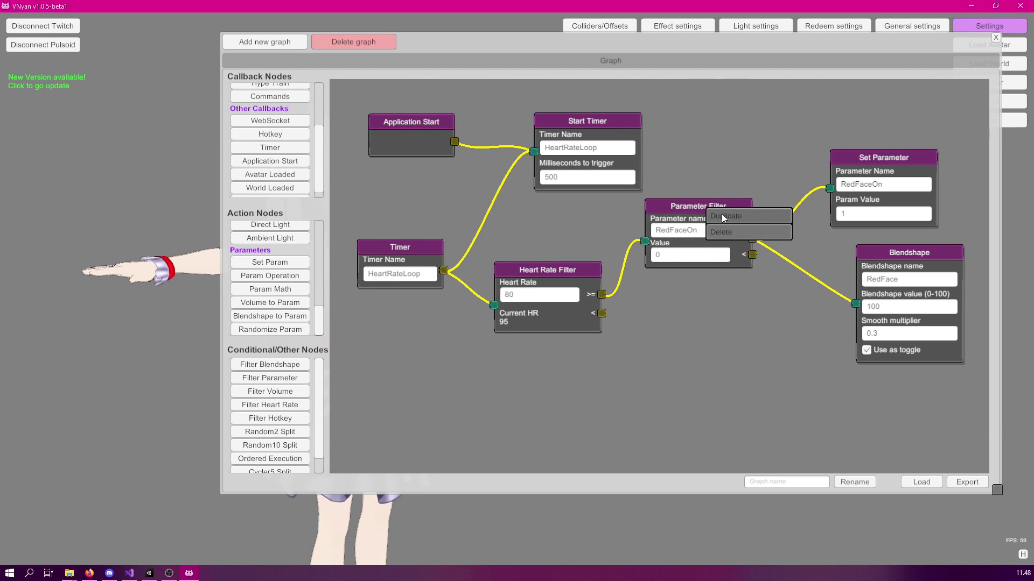
{"action": "left_click", "coordinate": [714, 208]}
{"action": "key", "text": "ctrl+d"}
{"action": "left_click_drag", "start_coordinate": [715, 269], "coordinate": [729, 337]}
{"action": "left_click", "coordinate": [697, 371]}
{"action": "type", "text": "1"}
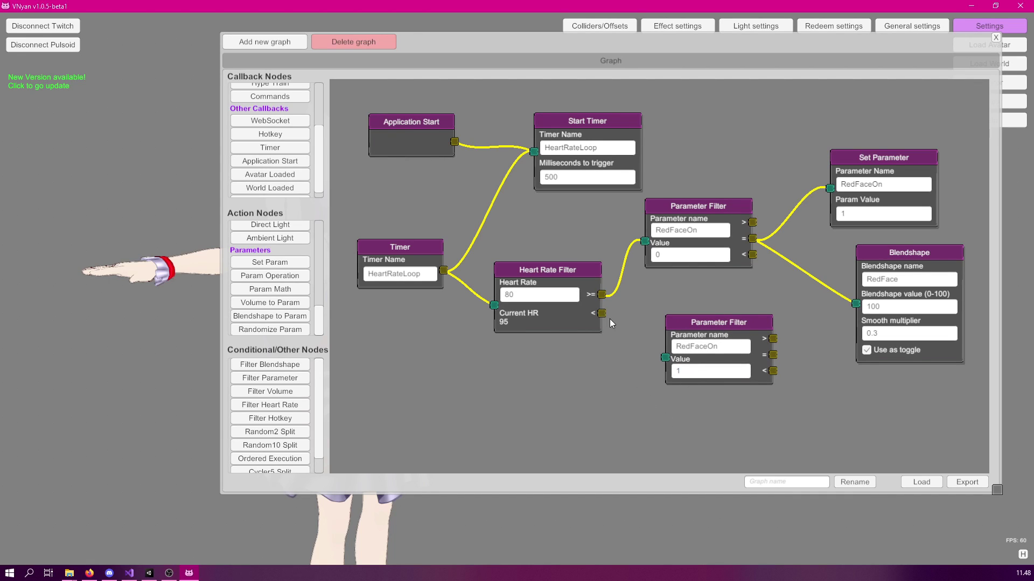
{"action": "left_click_drag", "start_coordinate": [602, 314], "coordinate": [665, 357]}
{"action": "left_click_drag", "start_coordinate": [704, 332], "coordinate": [673, 348]}
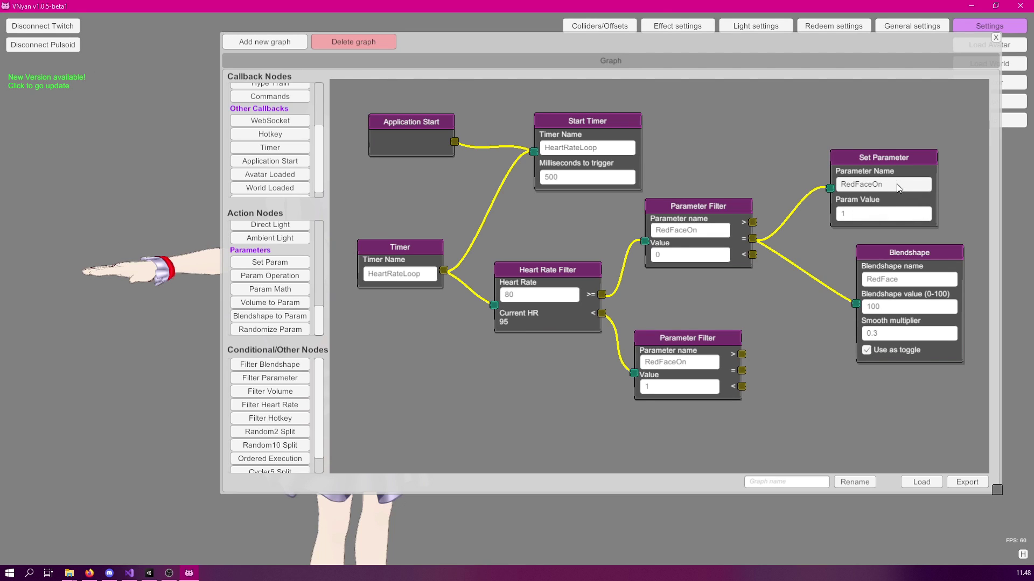
Duplicate the Set Parameter node, place the copy below the Blendshape node and set its value to 0
{"action": "right_click", "coordinate": [886, 156]}
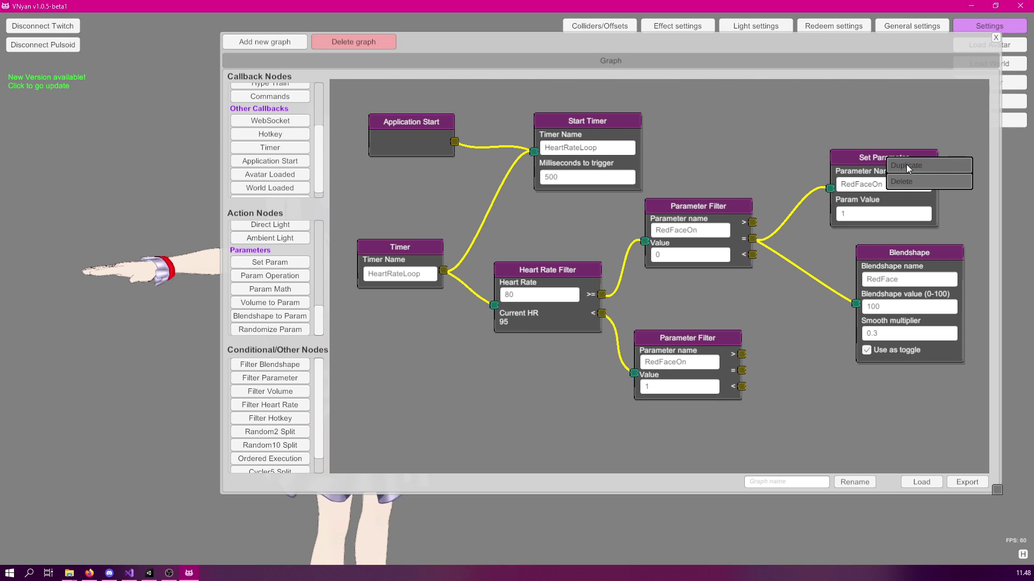
{"action": "left_click", "coordinate": [906, 164]}
{"action": "left_click_drag", "start_coordinate": [882, 151], "coordinate": [889, 392]}
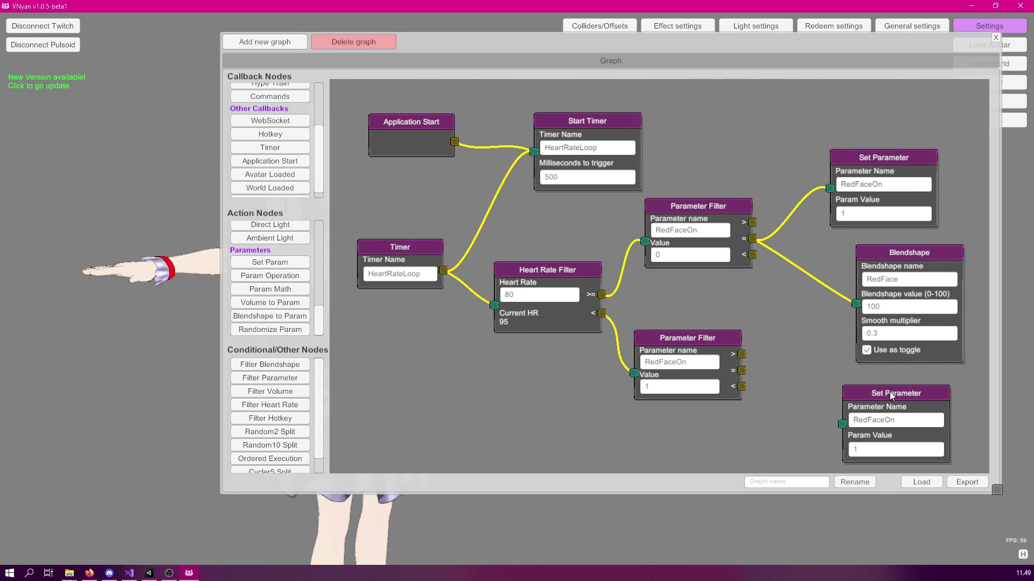
{"action": "left_click", "coordinate": [863, 450]}
{"action": "type", "text": "0"}
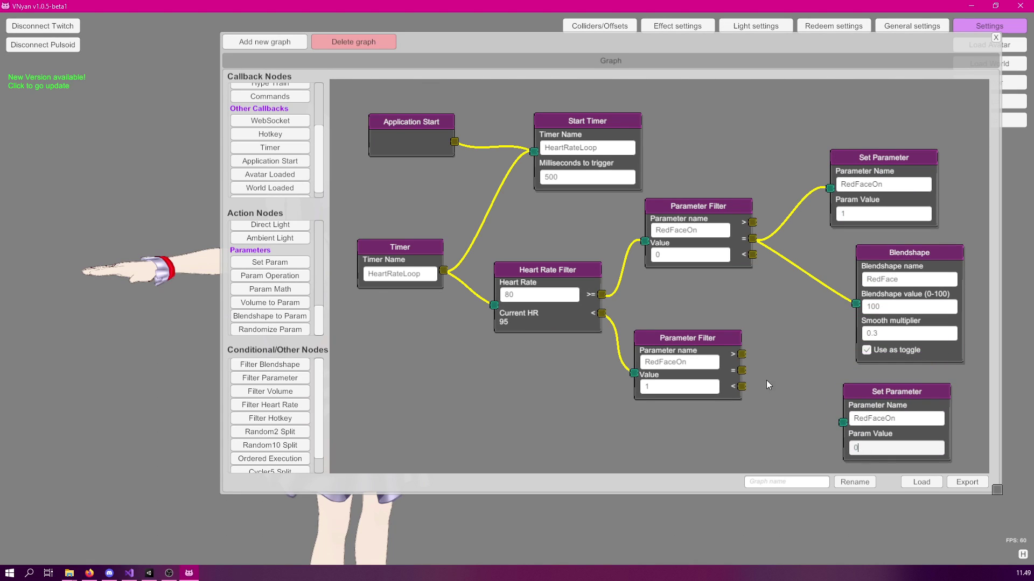
Connect the lower Parameter Filter's = output to both the lower Set Parameter node and the Blendshape node
{"action": "left_click_drag", "start_coordinate": [742, 371], "coordinate": [843, 422]}
{"action": "left_click_drag", "start_coordinate": [877, 390], "coordinate": [884, 406]}
{"action": "left_click_drag", "start_coordinate": [742, 370], "coordinate": [858, 305]}
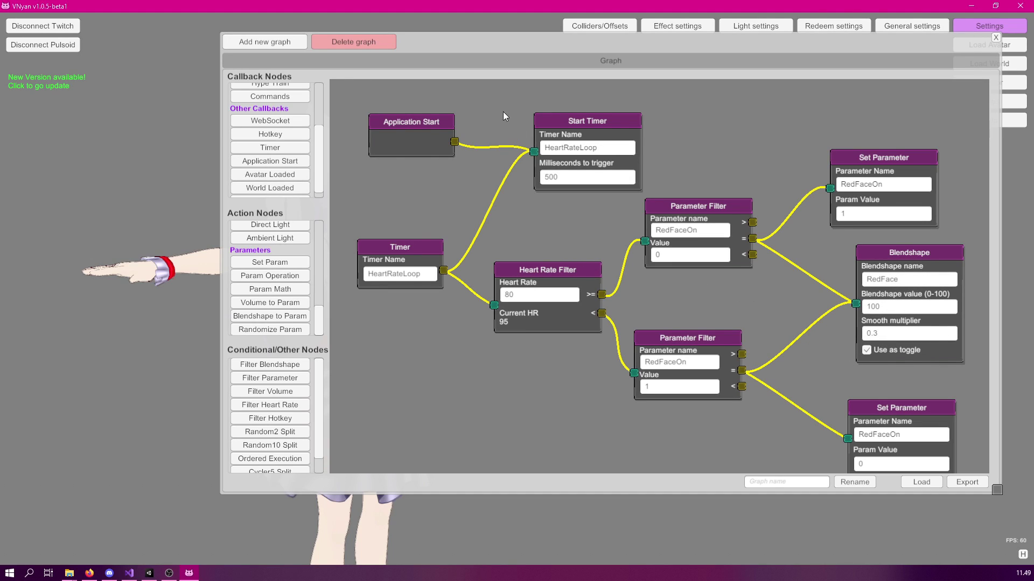
Set the Heart Rate Filter's threshold to 100 with the avatar's face uncovered
{"action": "left_click_drag", "start_coordinate": [489, 40], "coordinate": [664, 36]}
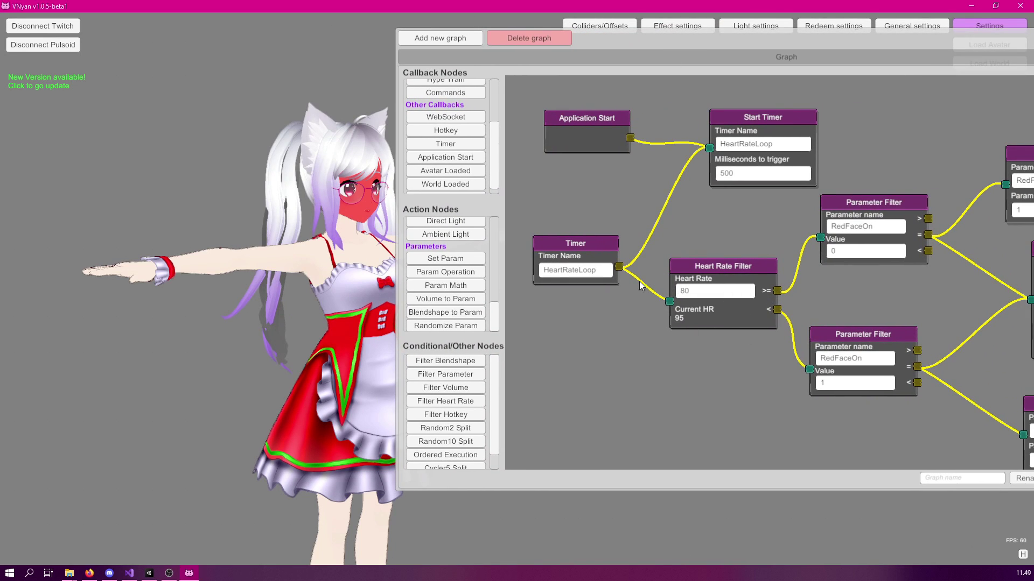
{"action": "left_click", "coordinate": [697, 293]}
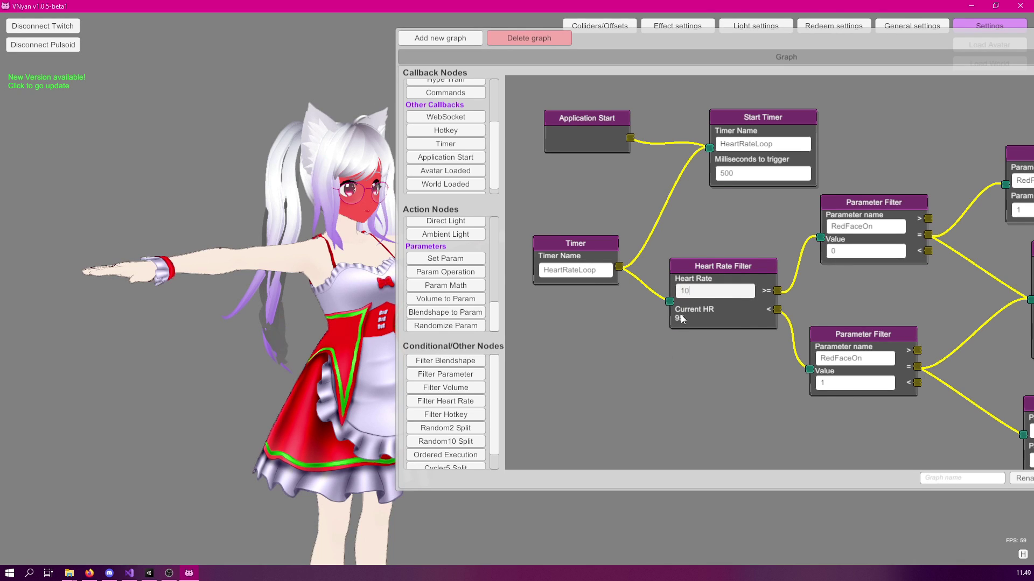
{"action": "type", "text": "100"}
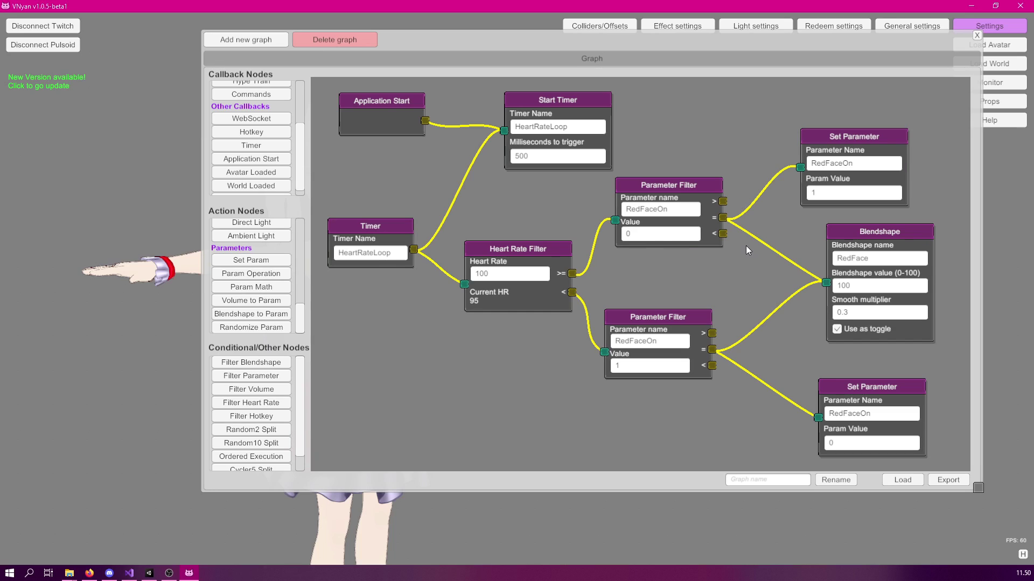
Add a new empty graph and delete the existing heart rate graph
{"action": "left_click", "coordinate": [245, 39]}
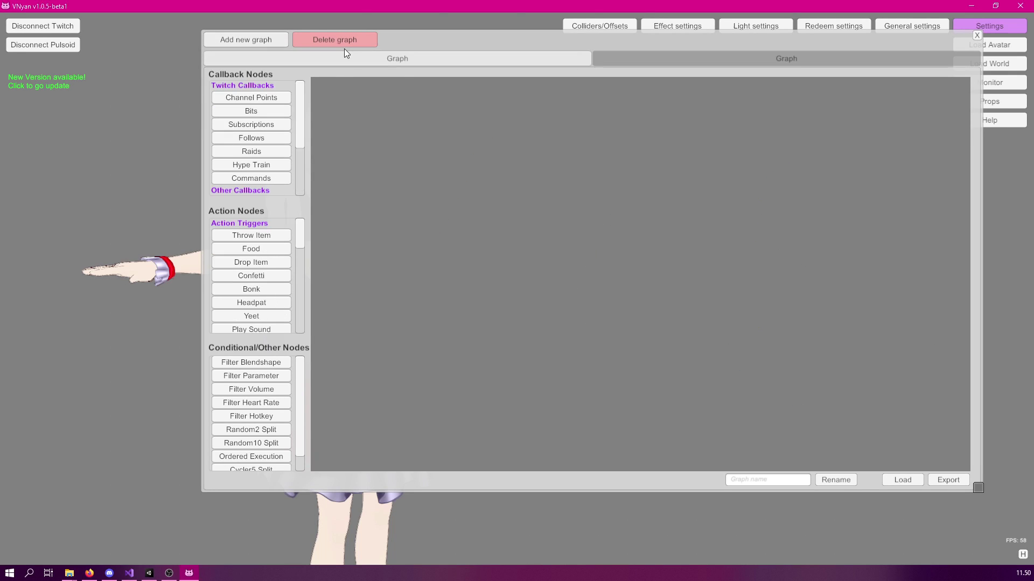
{"action": "left_click", "coordinate": [346, 59]}
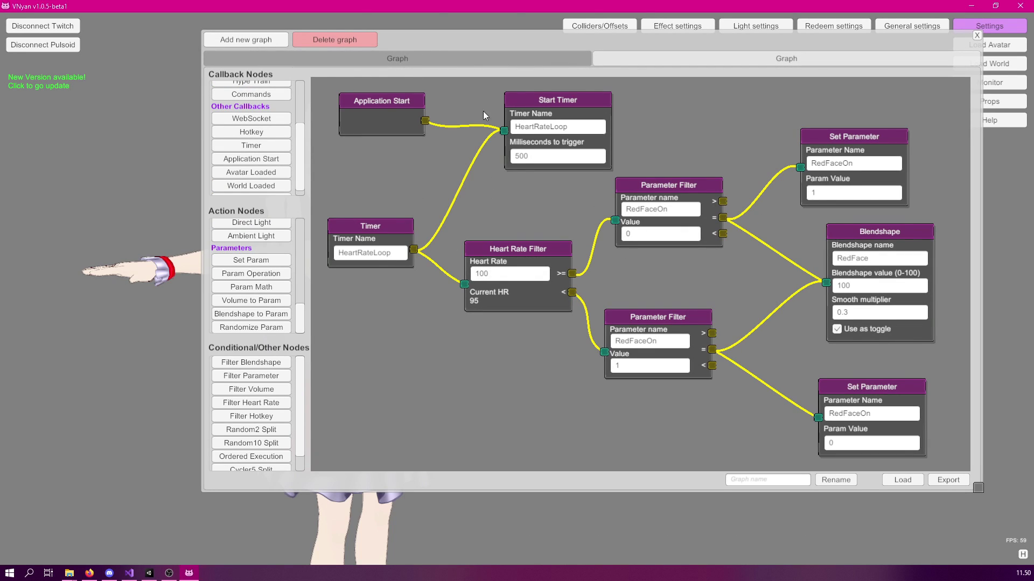
{"action": "left_click", "coordinate": [338, 39]}
{"action": "left_click", "coordinate": [529, 319]}
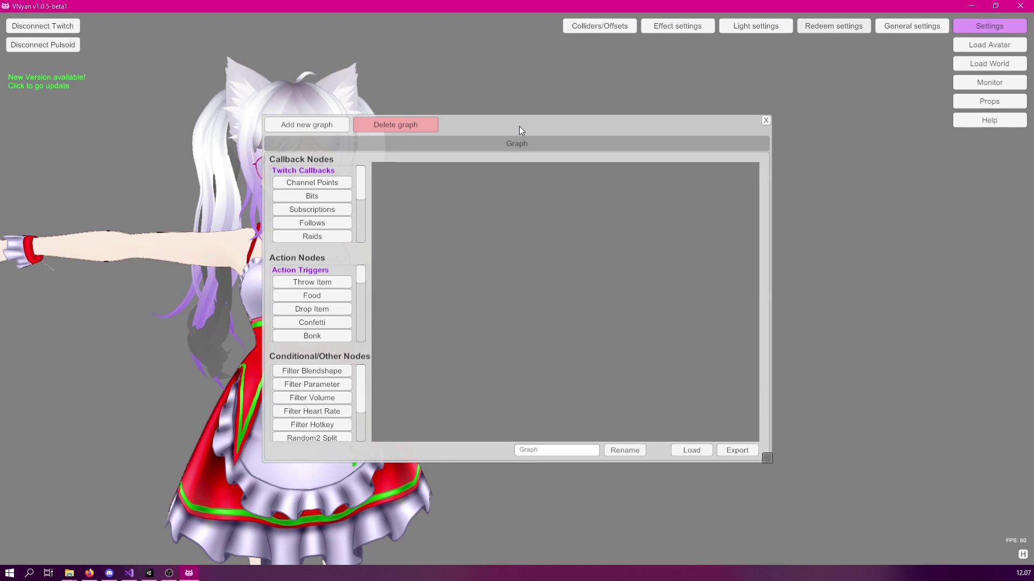
Turn the avatar slightly sideways and enlarge the graph window to fill most of the screen
{"action": "left_click_drag", "start_coordinate": [519, 126], "coordinate": [670, 111]}
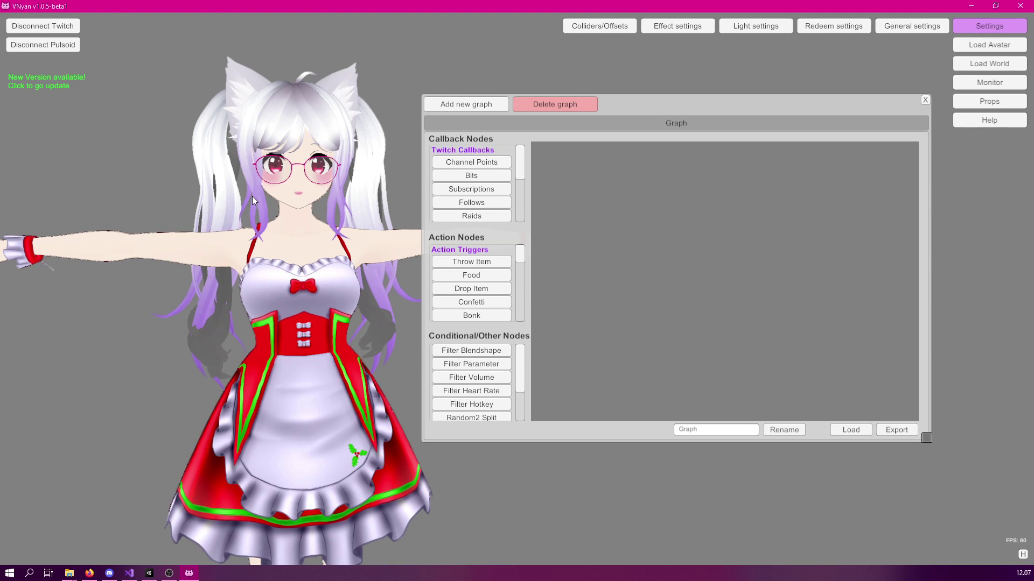
{"action": "left_click_drag", "start_coordinate": [245, 191], "coordinate": [289, 178]}
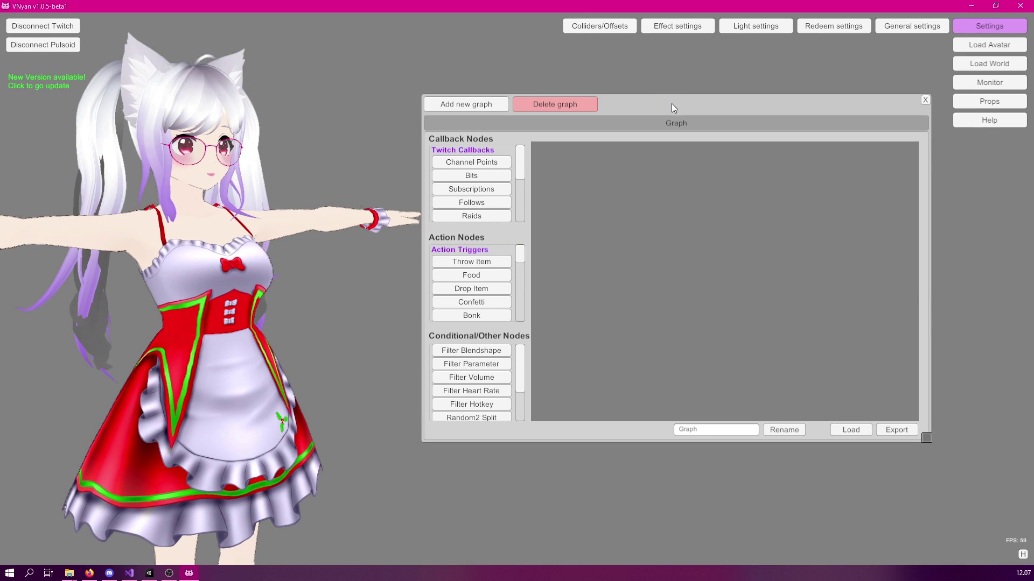
{"action": "left_click_drag", "start_coordinate": [671, 104], "coordinate": [399, 48]}
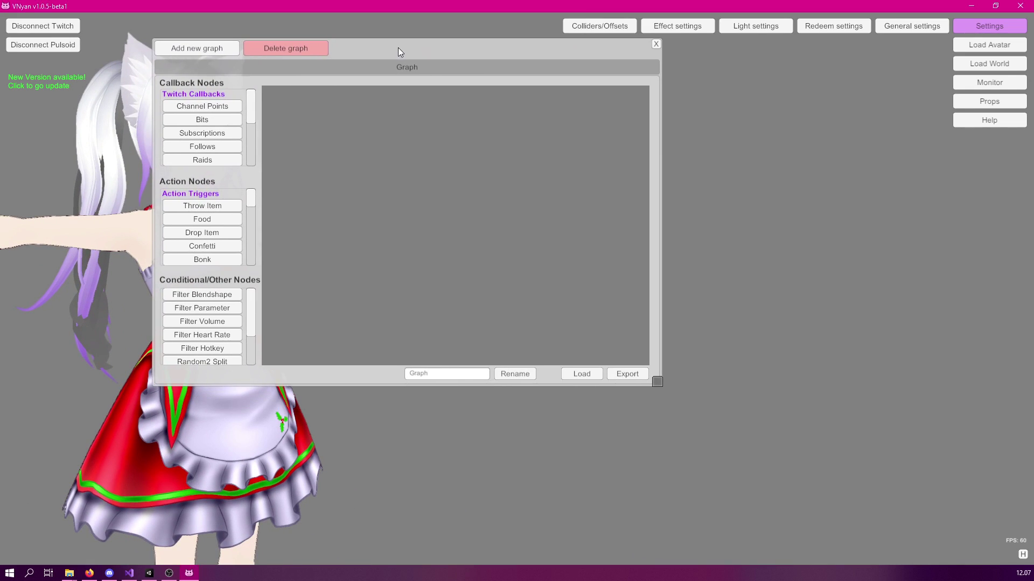
{"action": "left_click_drag", "start_coordinate": [657, 382], "coordinate": [1006, 546]}
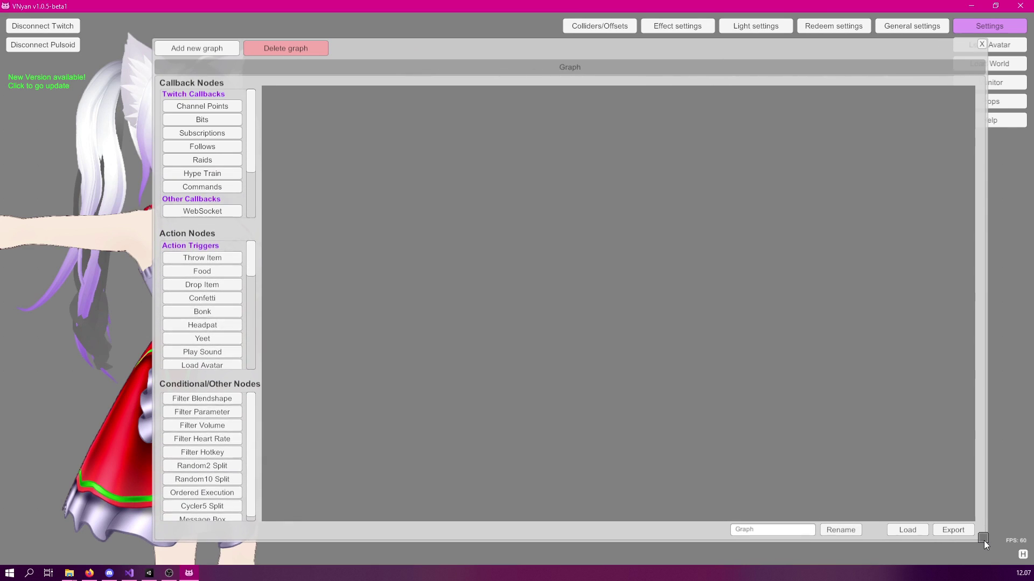
Add an Application Start node, a Timer node below it and a Start Timer node beside them
{"action": "scroll", "coordinate": [245, 151], "scroll_direction": "down", "scroll_amount": 3}
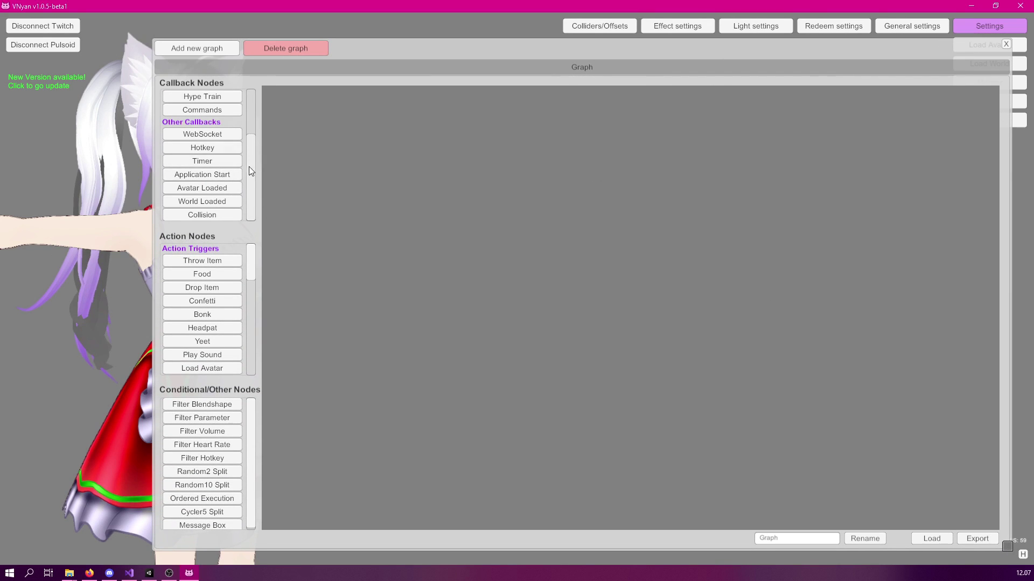
{"action": "left_click", "coordinate": [231, 177]}
{"action": "left_click_drag", "start_coordinate": [611, 281], "coordinate": [342, 118]}
{"action": "left_click", "coordinate": [210, 164]}
{"action": "left_click_drag", "start_coordinate": [621, 295], "coordinate": [345, 194]}
{"action": "mouse_move", "coordinate": [249, 266]}
{"action": "left_mouse_down"}
{"action": "mouse_move", "coordinate": [254, 348]}
{"action": "mouse_move", "coordinate": [252, 277]}
{"action": "left_mouse_up"}
{"action": "left_click", "coordinate": [202, 308]}
{"action": "left_click_drag", "start_coordinate": [634, 278], "coordinate": [538, 110]}
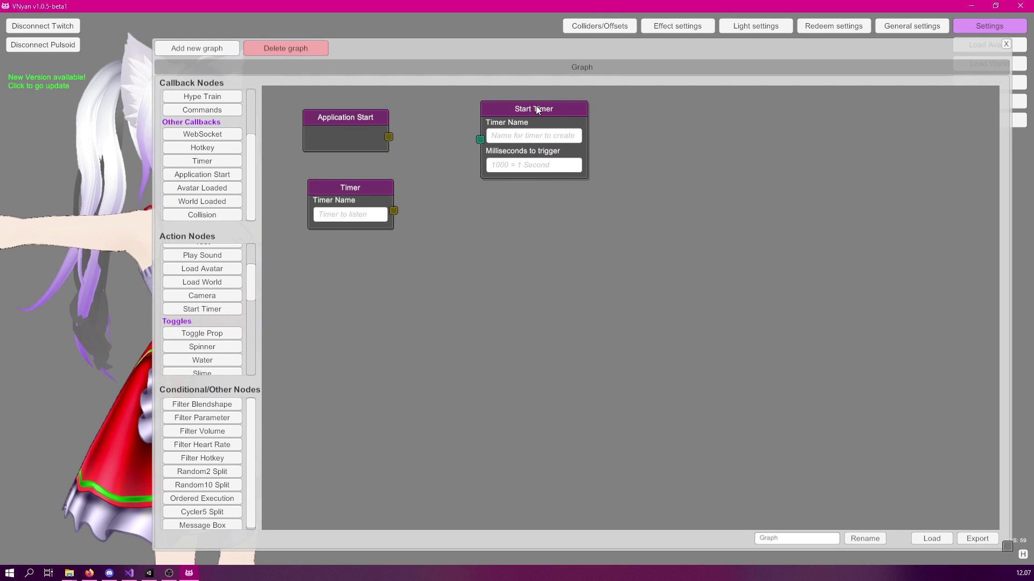
Name the timer HeartLoop in both the Start Timer and Timer nodes and set the trigger time to 300 milliseconds
{"action": "left_click", "coordinate": [530, 139]}
{"action": "type", "text": "HeartLoop"}
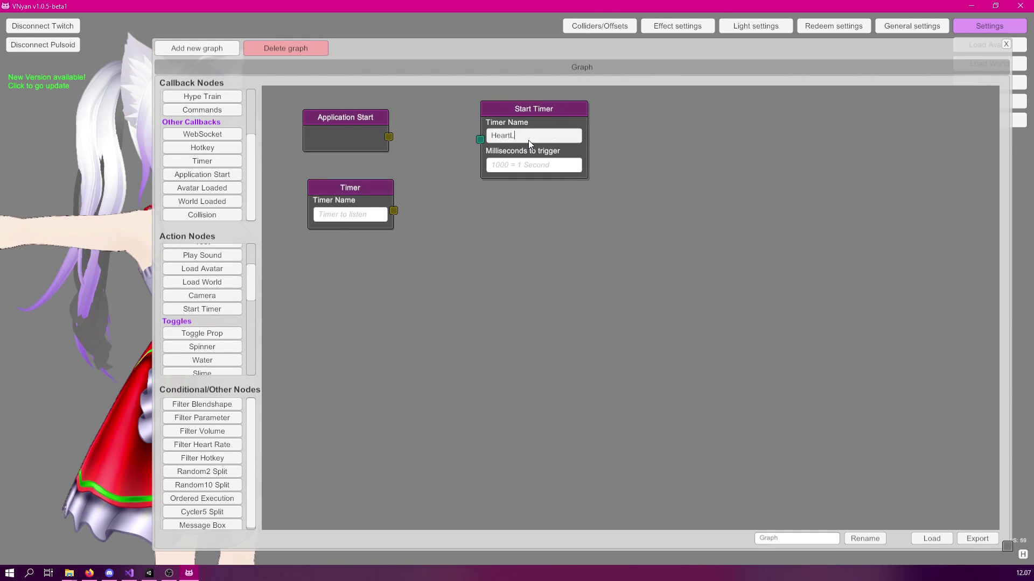
{"action": "key", "text": "ctrl+a"}
{"action": "key", "text": "ctrl+c"}
{"action": "left_click", "coordinate": [372, 214]}
{"action": "key", "text": "ctrl+v"}
{"action": "left_click", "coordinate": [508, 168]}
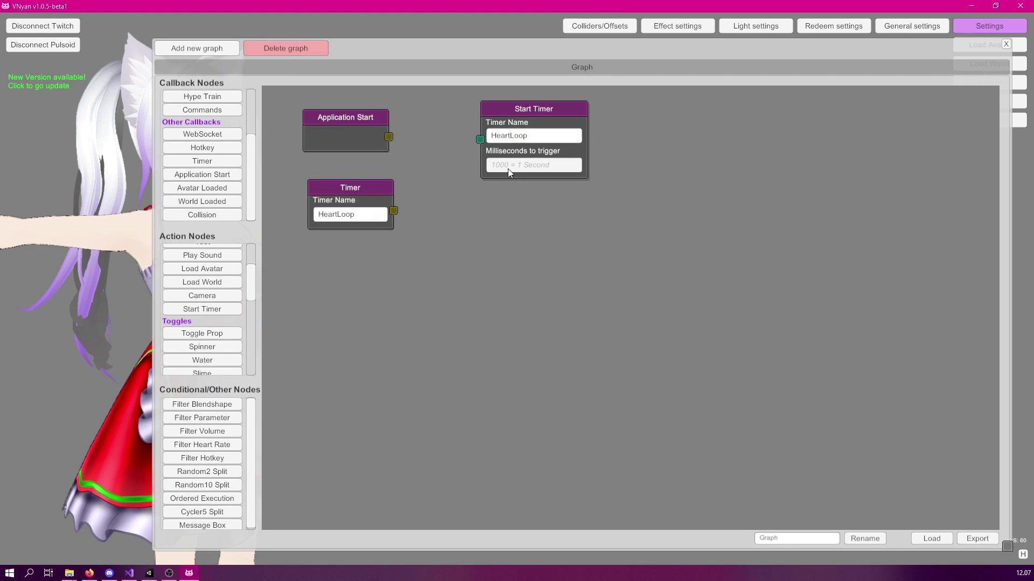
{"action": "type", "text": "300"}
Connect the Application Start and Timer outputs to the Start Timer node, then move Timer and Start Timer lower in the graph
{"action": "left_click_drag", "start_coordinate": [389, 137], "coordinate": [480, 140]}
{"action": "left_click_drag", "start_coordinate": [394, 211], "coordinate": [479, 138]}
{"action": "left_click_drag", "start_coordinate": [530, 109], "coordinate": [521, 103]}
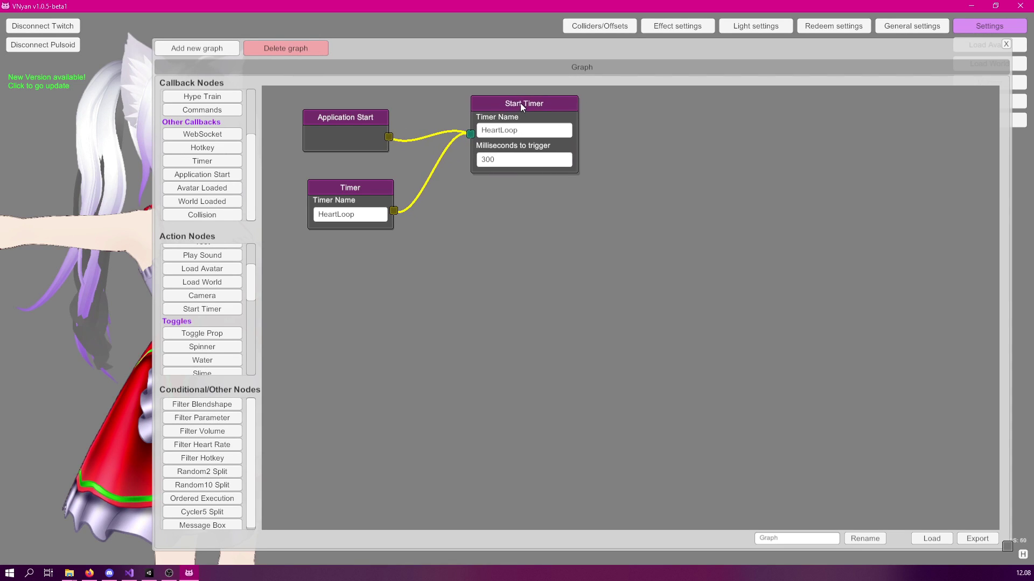
{"action": "left_click_drag", "start_coordinate": [354, 188], "coordinate": [353, 210]}
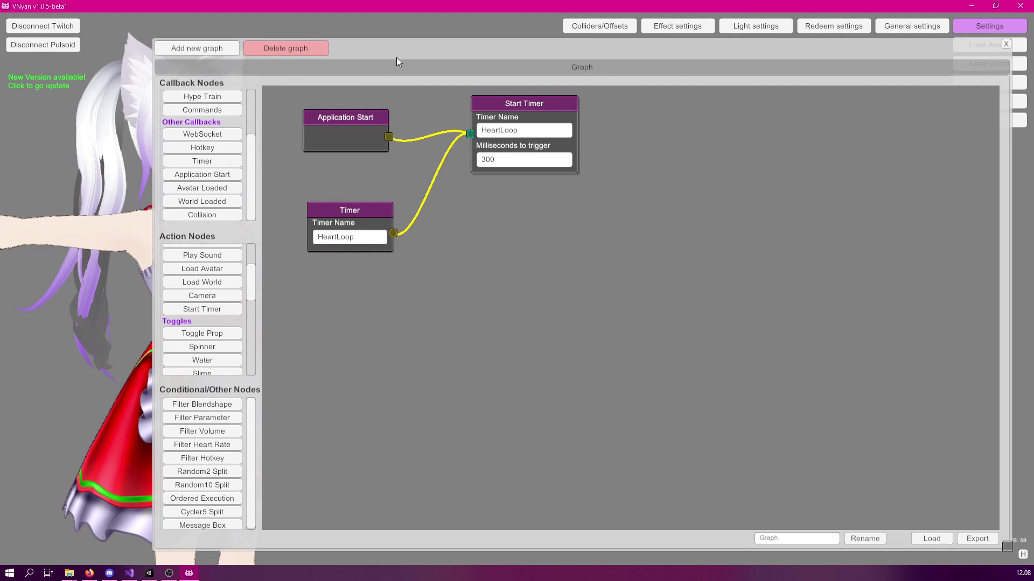
{"action": "left_click_drag", "start_coordinate": [401, 50], "coordinate": [468, 58]}
{"action": "left_click_drag", "start_coordinate": [571, 119], "coordinate": [572, 169]}
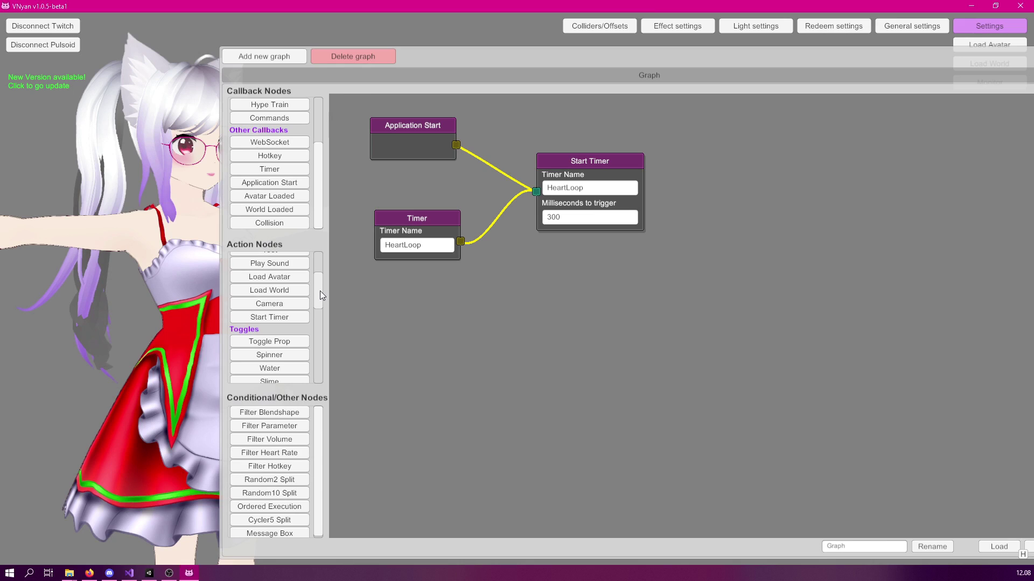
Add a Set Parameter node with parameter name MaxHeartRate and value 140
{"action": "left_click_drag", "start_coordinate": [320, 290], "coordinate": [321, 373]}
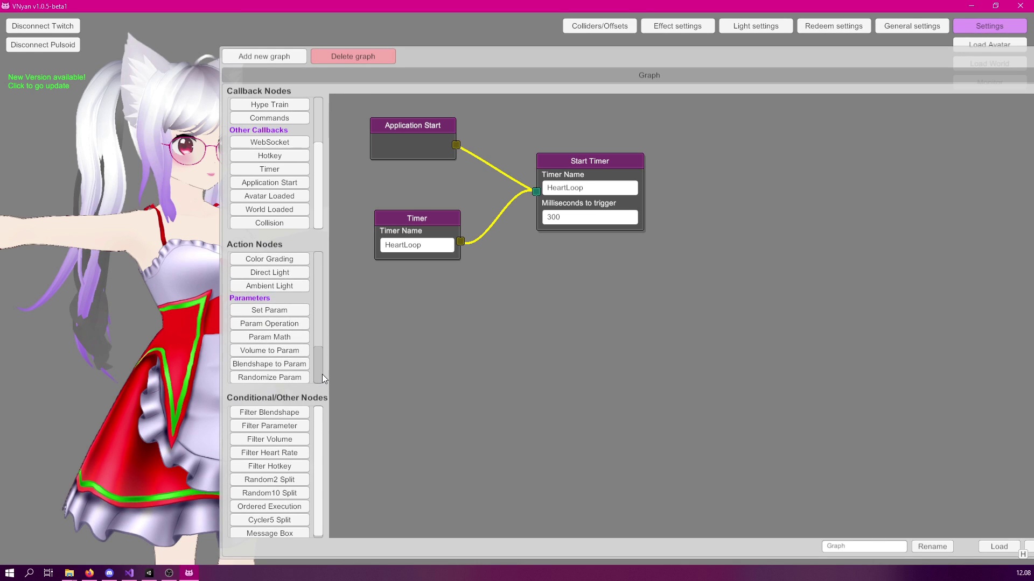
{"action": "left_click", "coordinate": [269, 312]}
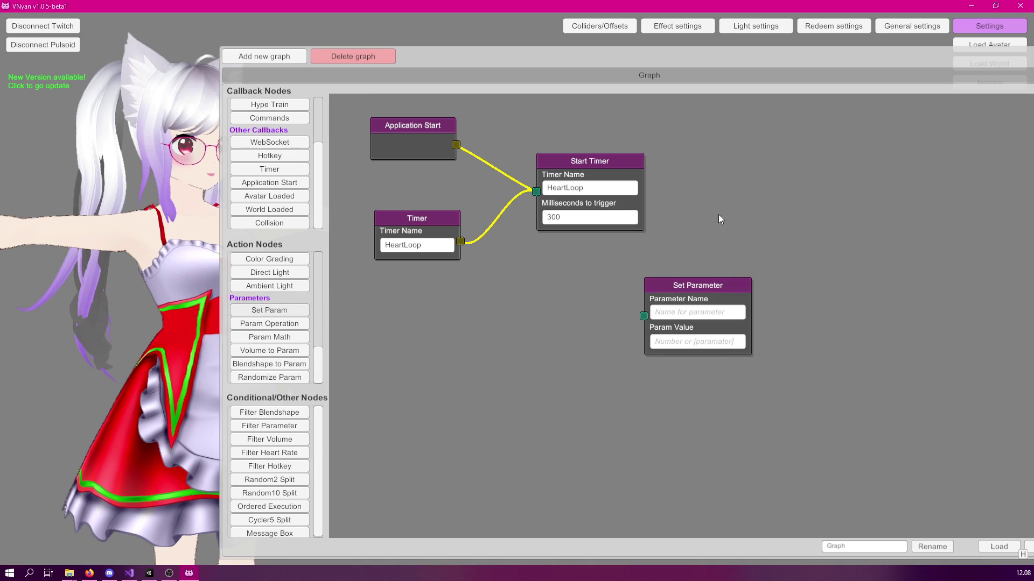
{"action": "left_click", "coordinate": [677, 313]}
{"action": "type", "text": "MaxHeartRate"}
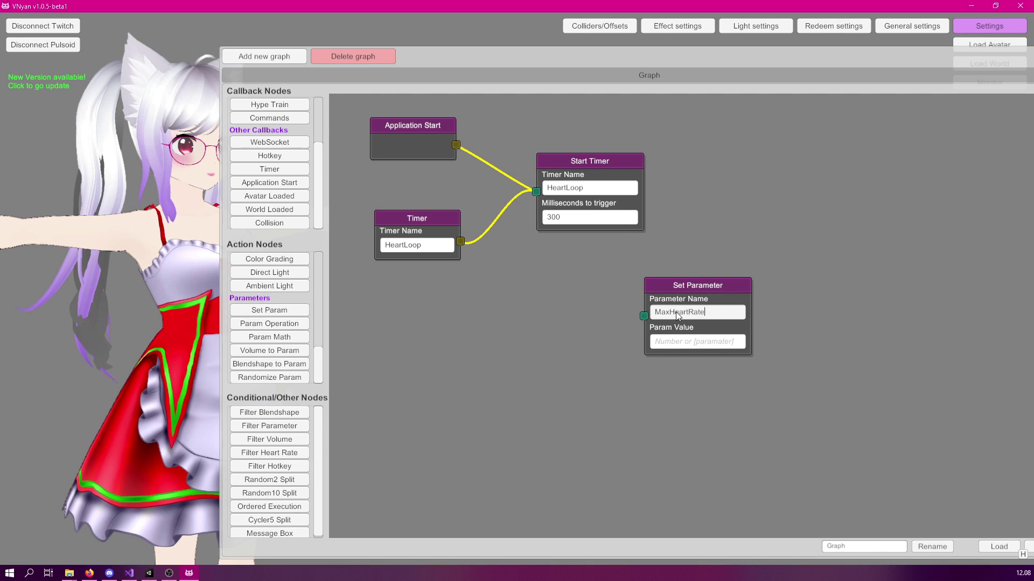
{"action": "left_click", "coordinate": [676, 342]}
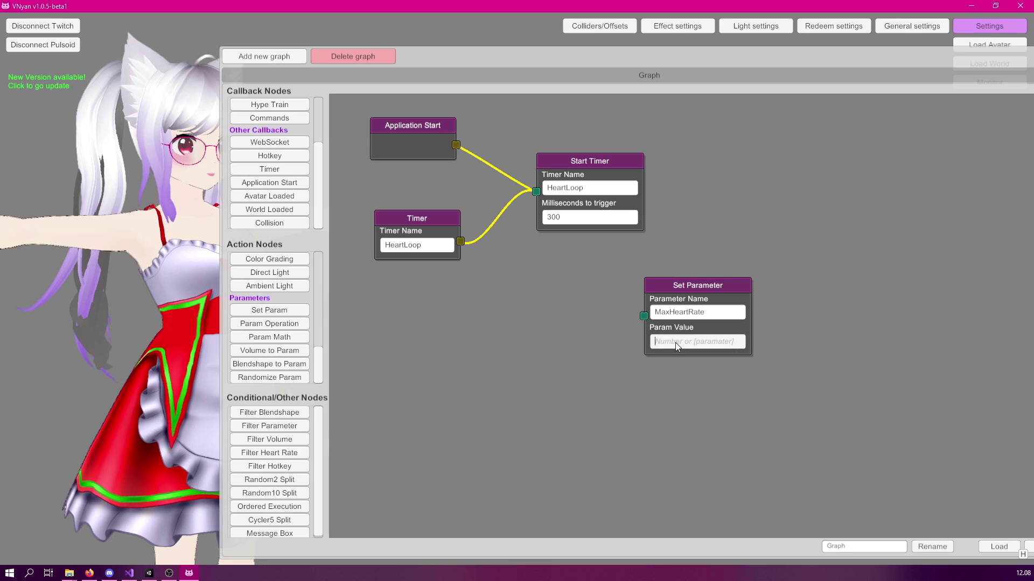
{"action": "type", "text": "140"}
Place the MaxHeartRate node beyond and above Start Timer, connect Application Start's output to it, and move the Timer node lower
{"action": "left_click_drag", "start_coordinate": [687, 286], "coordinate": [697, 111]}
{"action": "left_click_drag", "start_coordinate": [455, 145], "coordinate": [655, 141]}
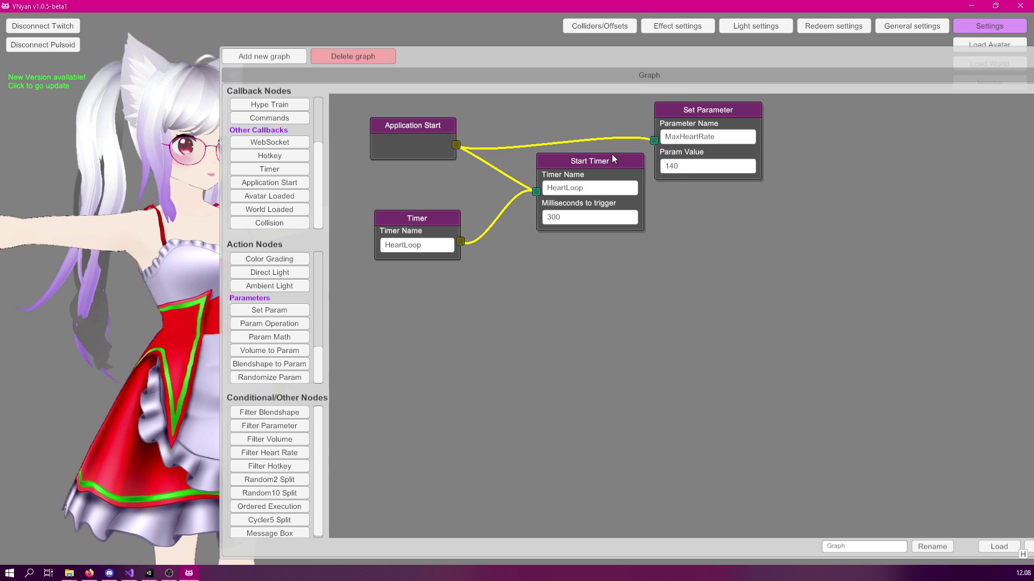
{"action": "left_click_drag", "start_coordinate": [436, 221], "coordinate": [448, 264]}
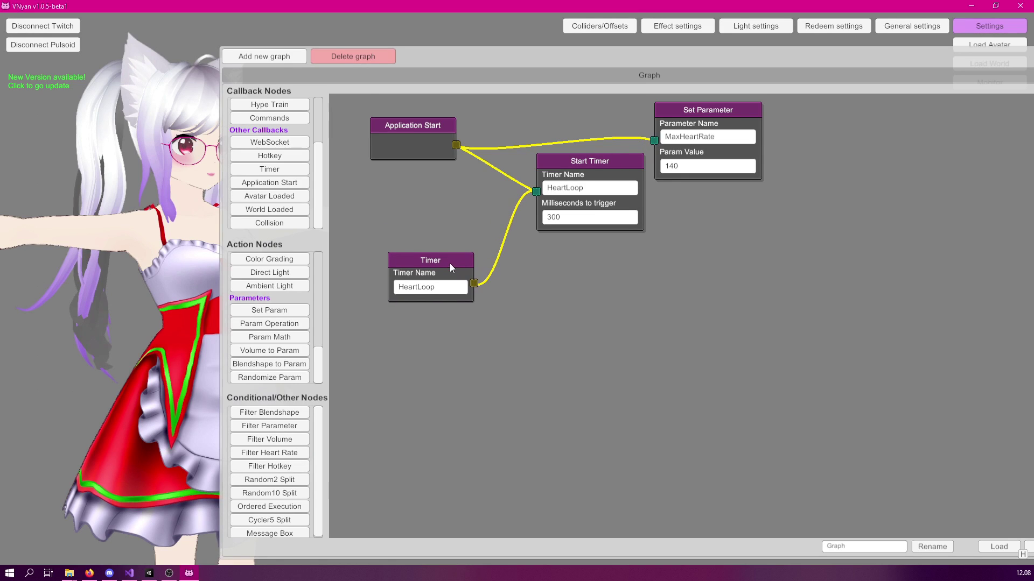
Move the Start Timer and MaxHeartRate nodes slightly closer to Application Start and send a signal from Application Start
{"action": "left_click_drag", "start_coordinate": [585, 161], "coordinate": [572, 158]}
{"action": "left_click_drag", "start_coordinate": [704, 111], "coordinate": [686, 106]}
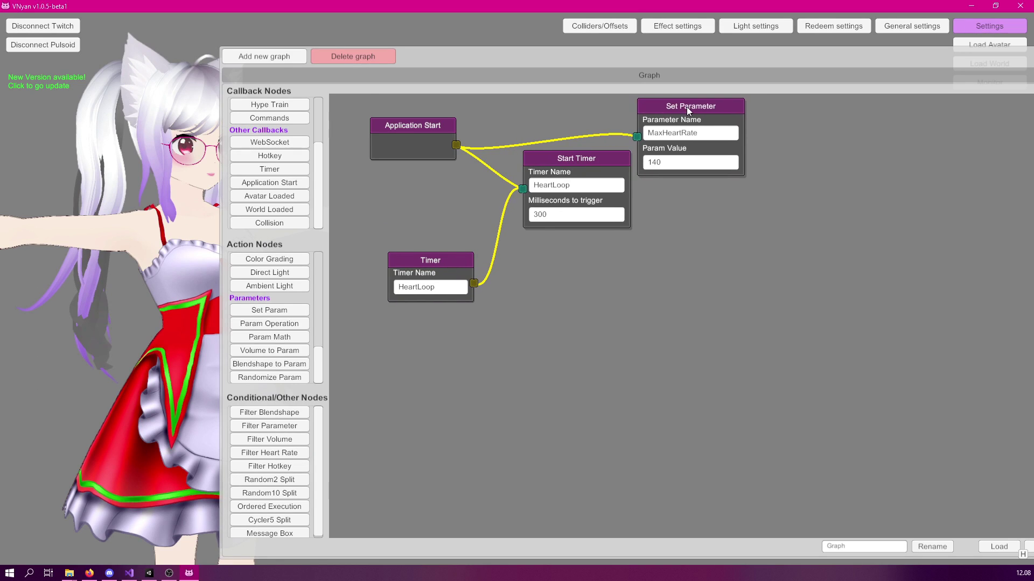
{"action": "right_click", "coordinate": [410, 126]}
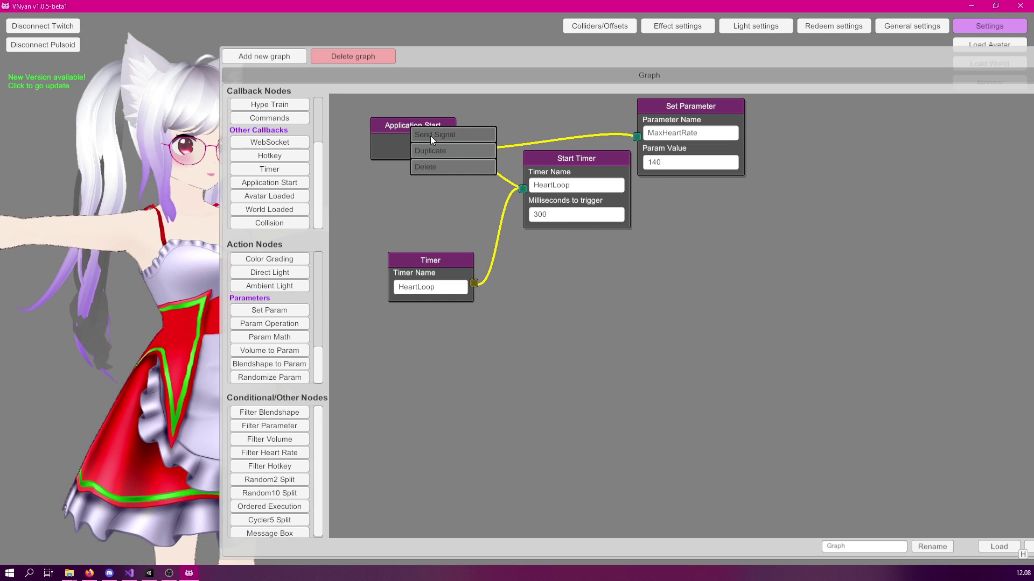
{"action": "left_click", "coordinate": [431, 136]}
Move the graph window clear of the settings list and check the MaxHeartRate parameter's value in the Monitor
{"action": "left_click_drag", "start_coordinate": [758, 61], "coordinate": [559, 53]}
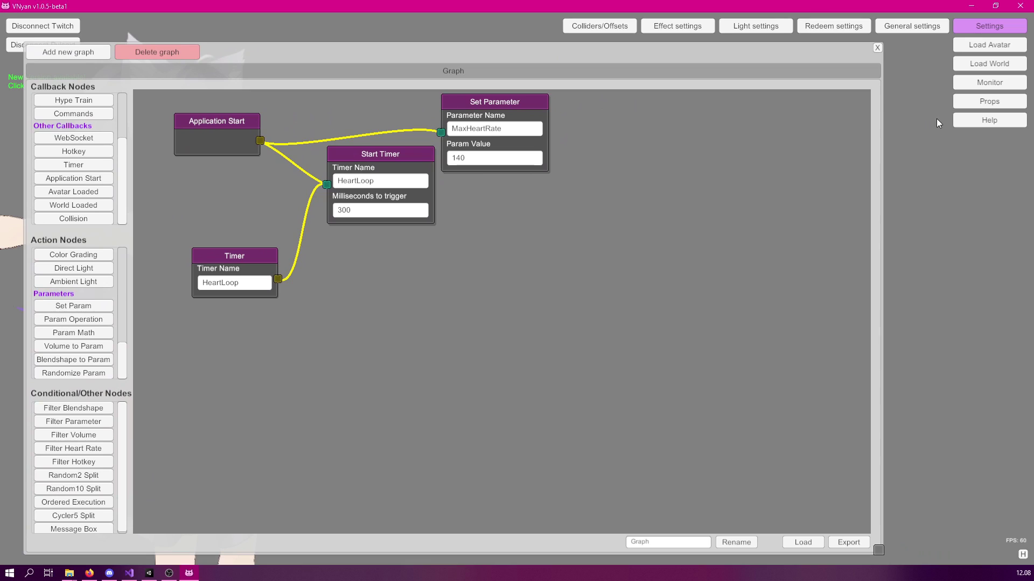
{"action": "left_click", "coordinate": [986, 84]}
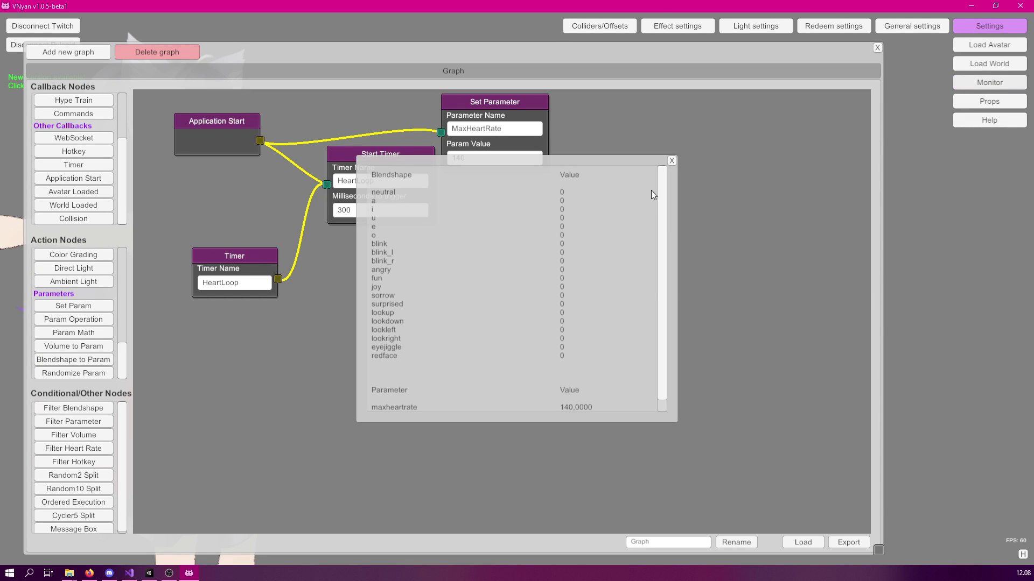
{"action": "scroll", "coordinate": [662, 205], "scroll_direction": "down", "scroll_amount": 1}
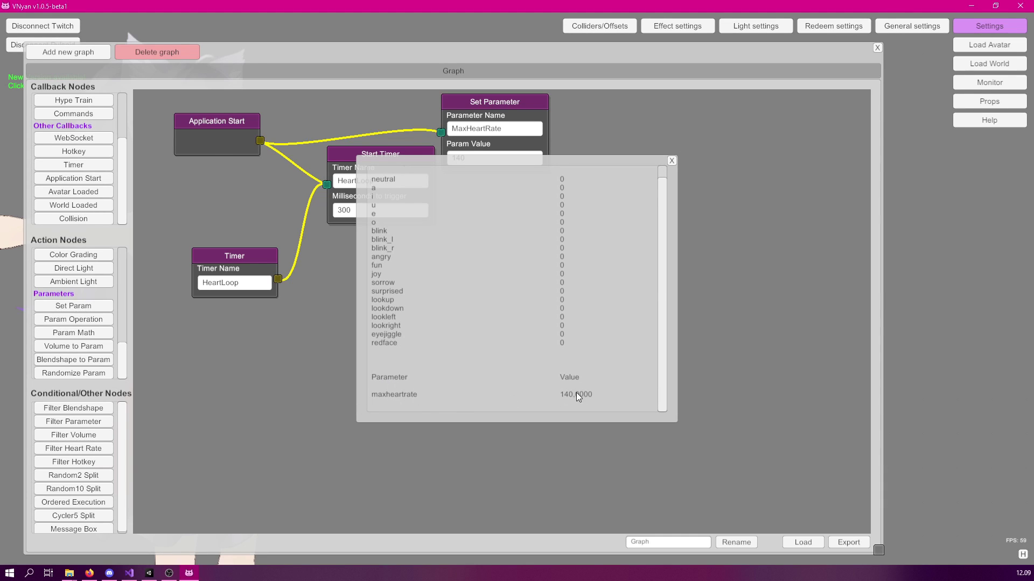
{"action": "left_click_drag", "start_coordinate": [576, 163], "coordinate": [829, 173]}
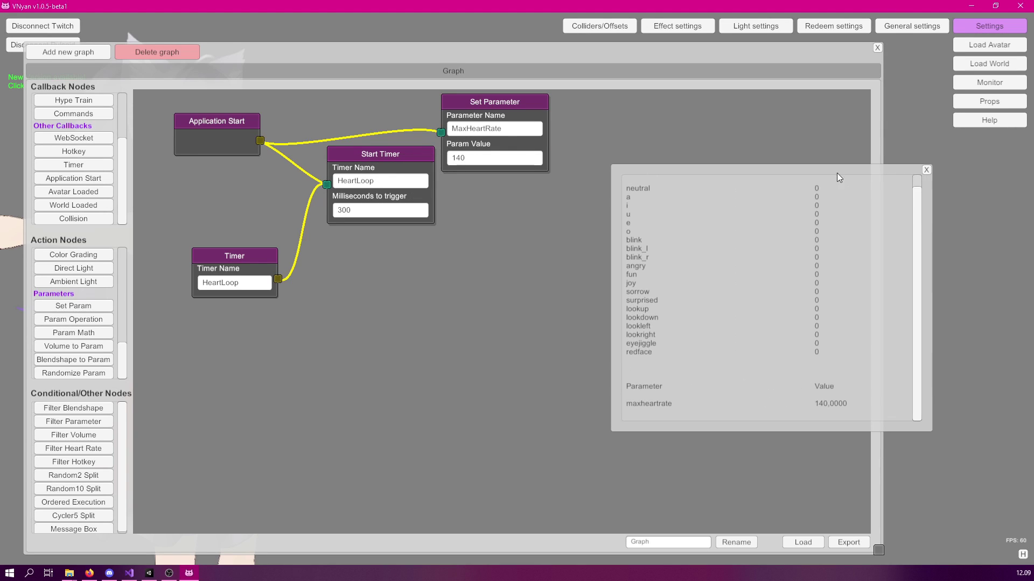
{"action": "left_click", "coordinate": [922, 170]}
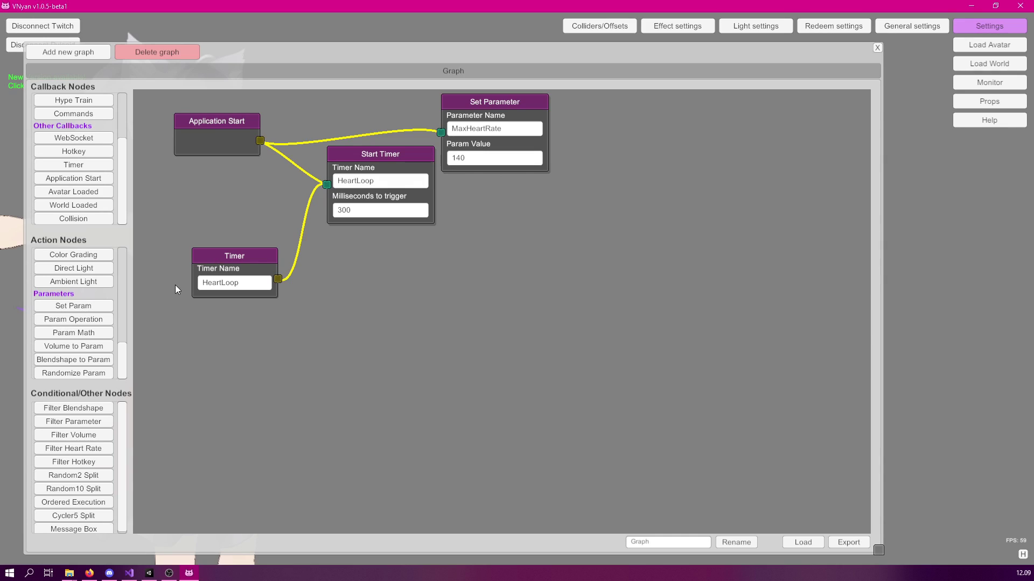
Move the Timer node lower and add a Parameter Operation node below the MaxHeartRate node
{"action": "left_click_drag", "start_coordinate": [224, 259], "coordinate": [219, 277]}
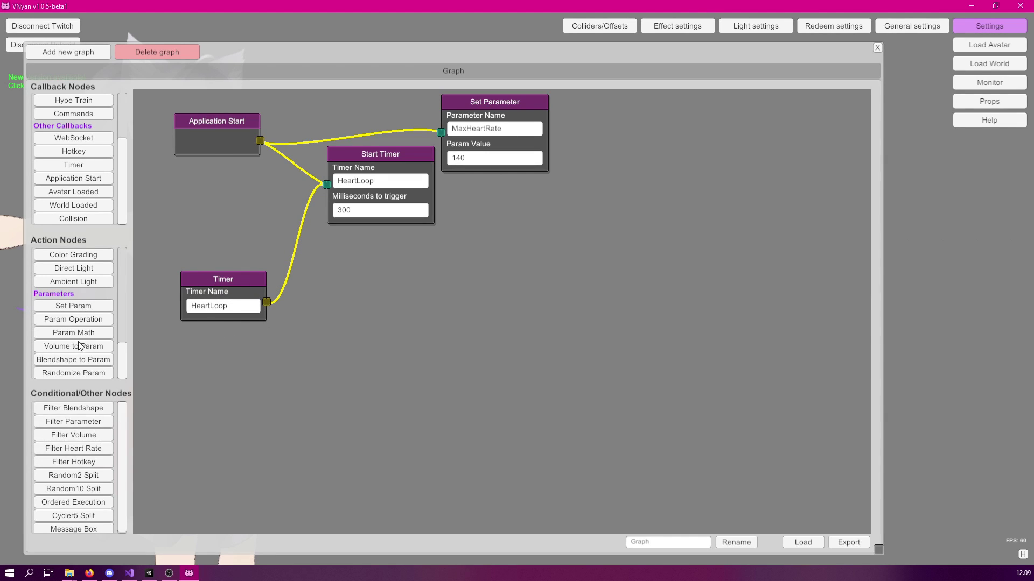
{"action": "left_click", "coordinate": [79, 325]}
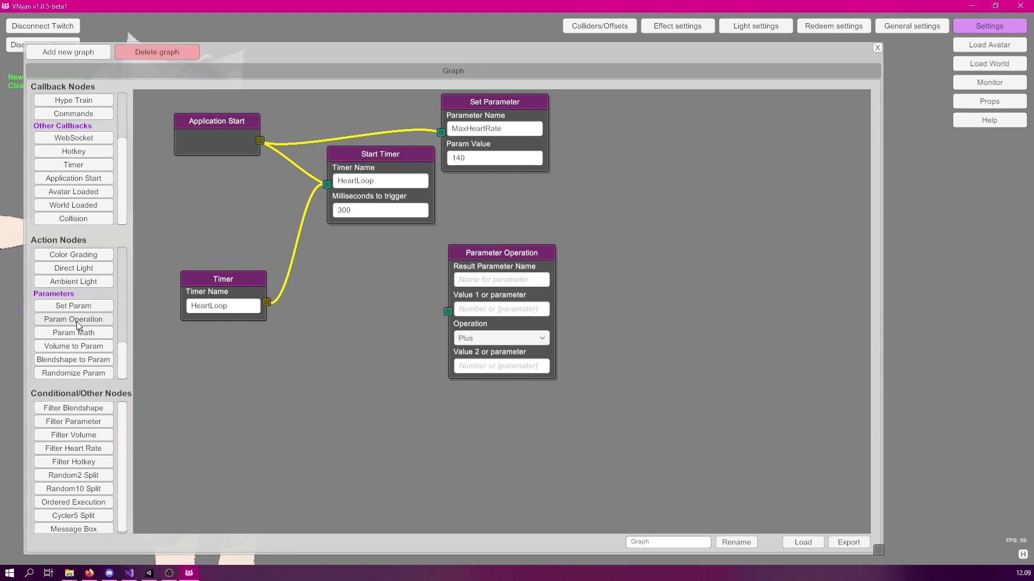
{"action": "left_click_drag", "start_coordinate": [499, 257], "coordinate": [459, 261]}
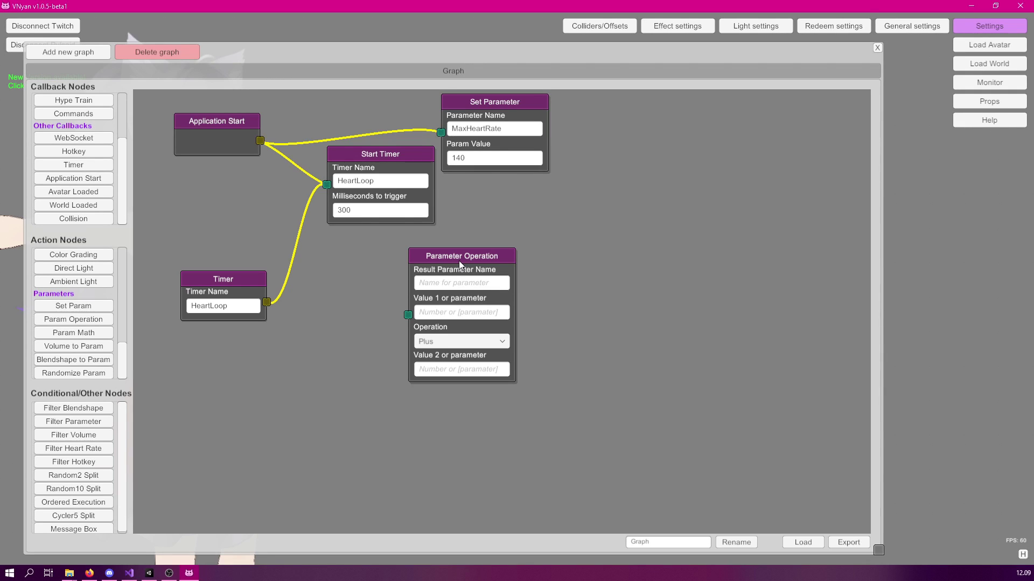
{"action": "left_click_drag", "start_coordinate": [459, 261], "coordinate": [503, 251]}
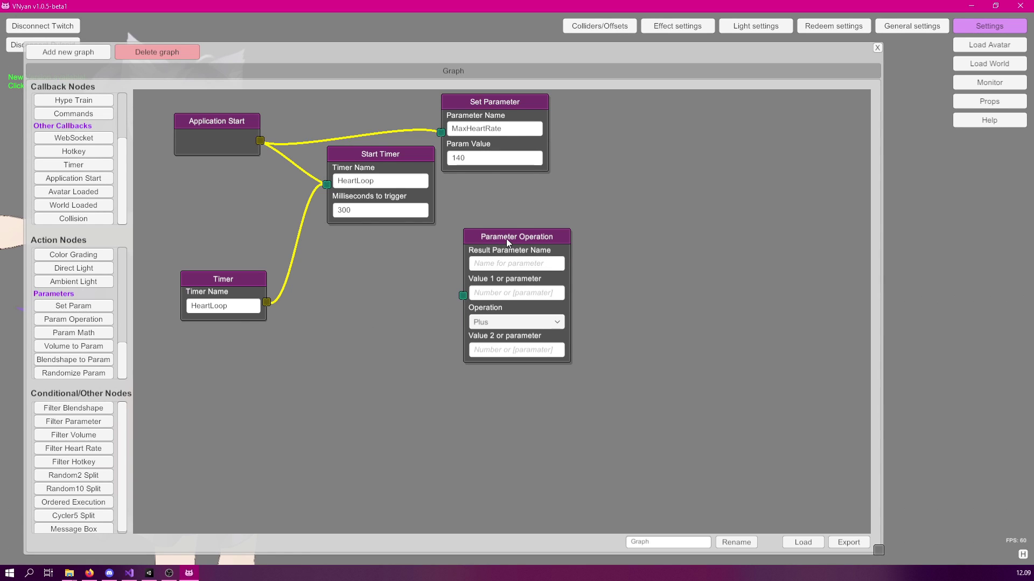
{"action": "left_click_drag", "start_coordinate": [507, 238], "coordinate": [523, 222]}
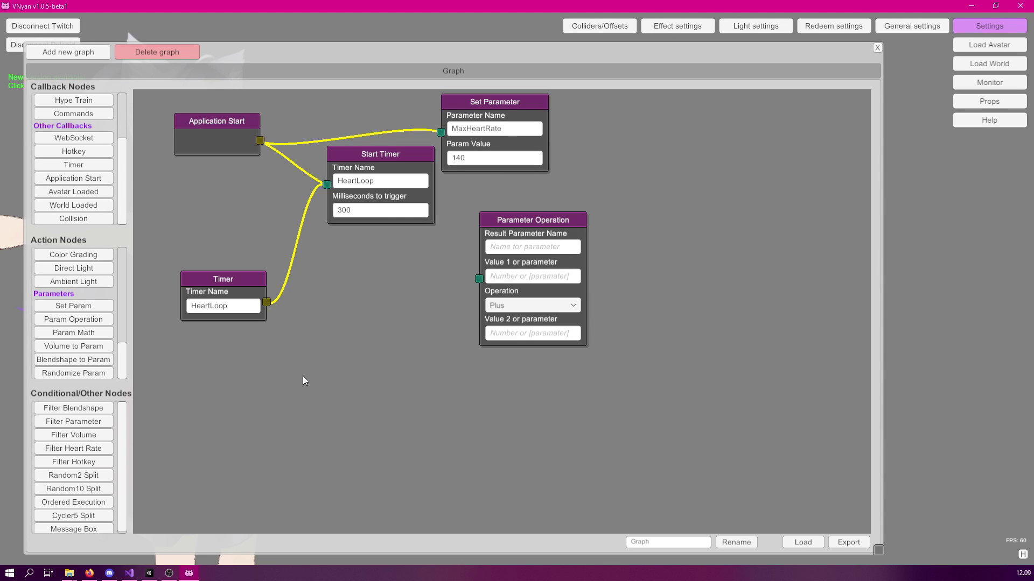
Add an Ordered Execution node beside Timer, connecting Timer's output to it and its first output to Parameter Operation
{"action": "scroll", "coordinate": [123, 436], "scroll_direction": "down", "scroll_amount": 1}
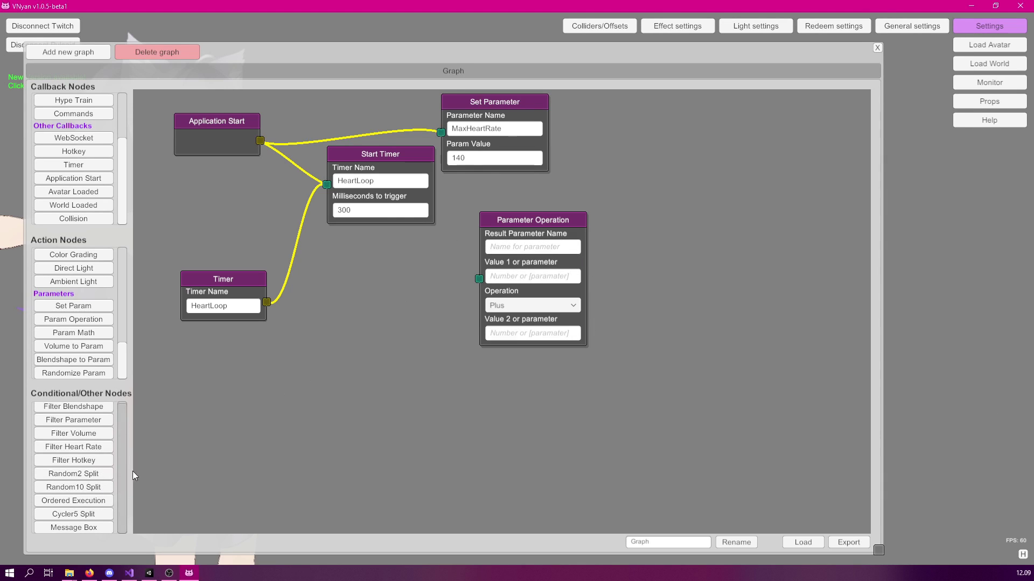
{"action": "left_click", "coordinate": [95, 503]}
{"action": "left_click_drag", "start_coordinate": [492, 275], "coordinate": [340, 275]}
{"action": "left_click_drag", "start_coordinate": [266, 304], "coordinate": [307, 320]}
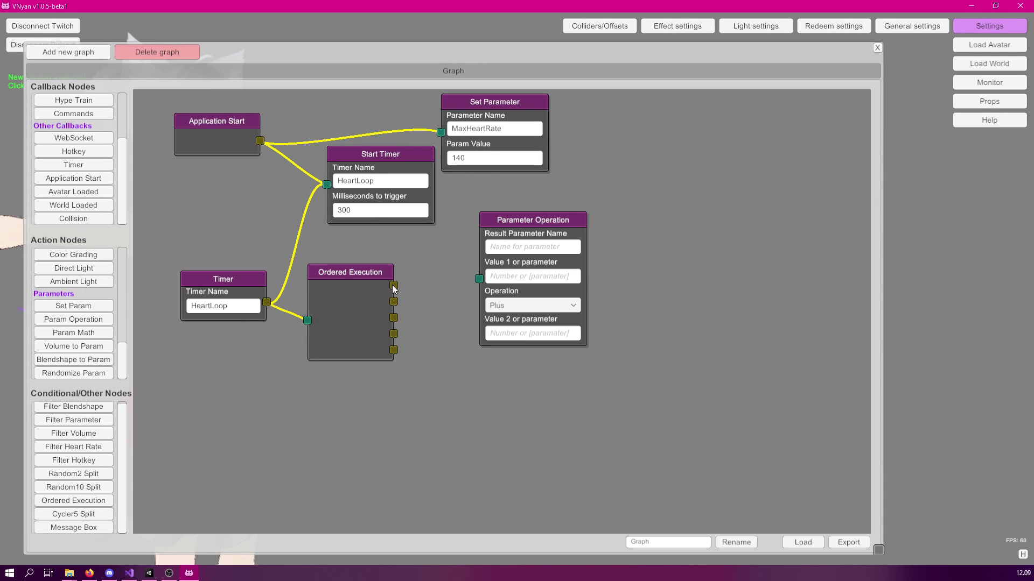
{"action": "left_click_drag", "start_coordinate": [394, 286], "coordinate": [479, 278]}
Set Parameter Operation to store [heartrate] divided by [MaxHeartRate] in NewHeartRate, and move the node up beside Set Parameter
{"action": "left_click_drag", "start_coordinate": [527, 219], "coordinate": [544, 188]}
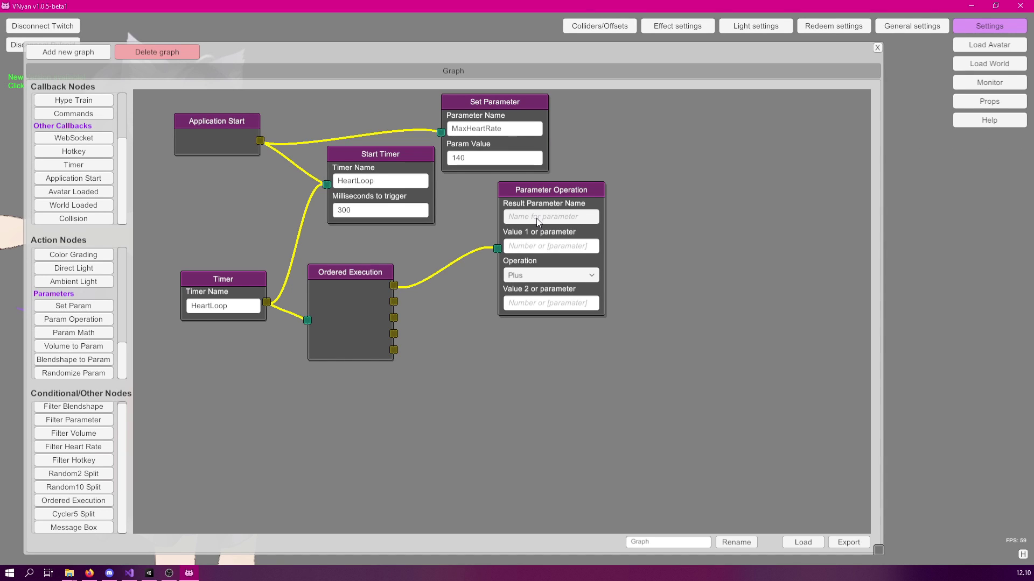
{"action": "left_click", "coordinate": [536, 218]}
{"action": "type", "text": "NewHeartRate"}
{"action": "left_click", "coordinate": [534, 248]}
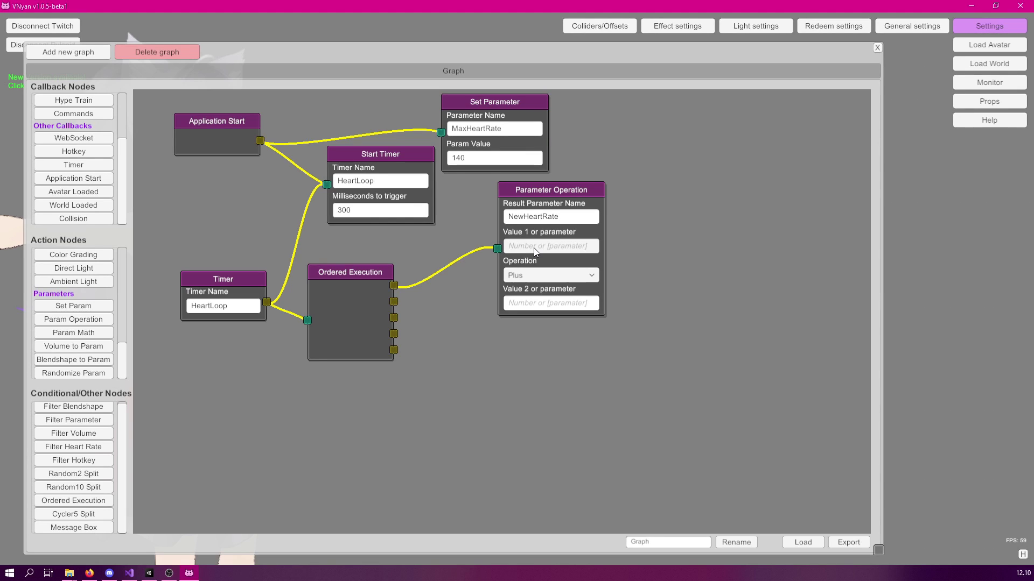
{"action": "type", "text": "[heartrate"}
{"action": "left_click", "coordinate": [525, 277]}
{"action": "left_click", "coordinate": [536, 321]}
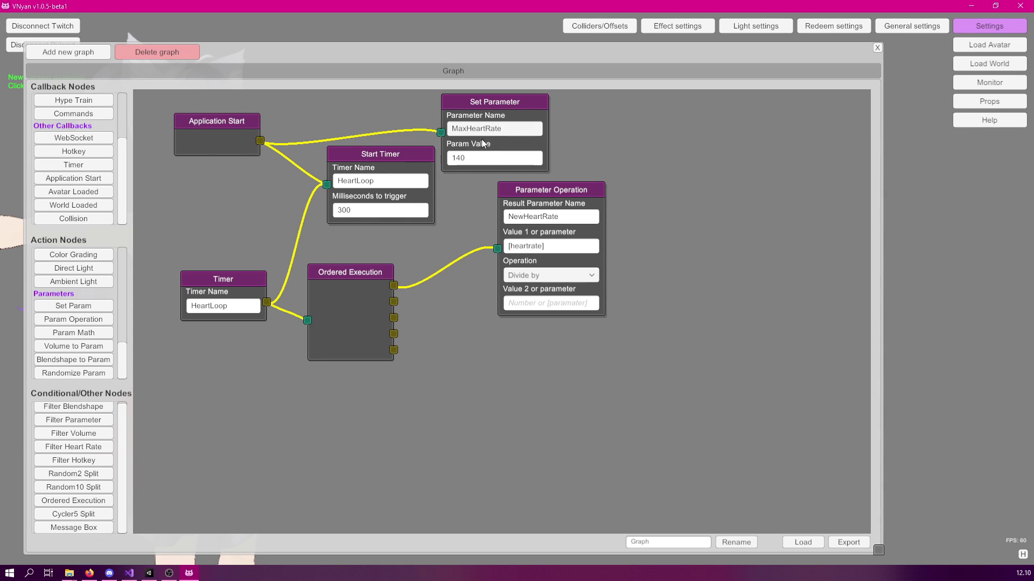
{"action": "left_click", "coordinate": [530, 308]}
{"action": "type", "text": "[MaxHeartRate]"}
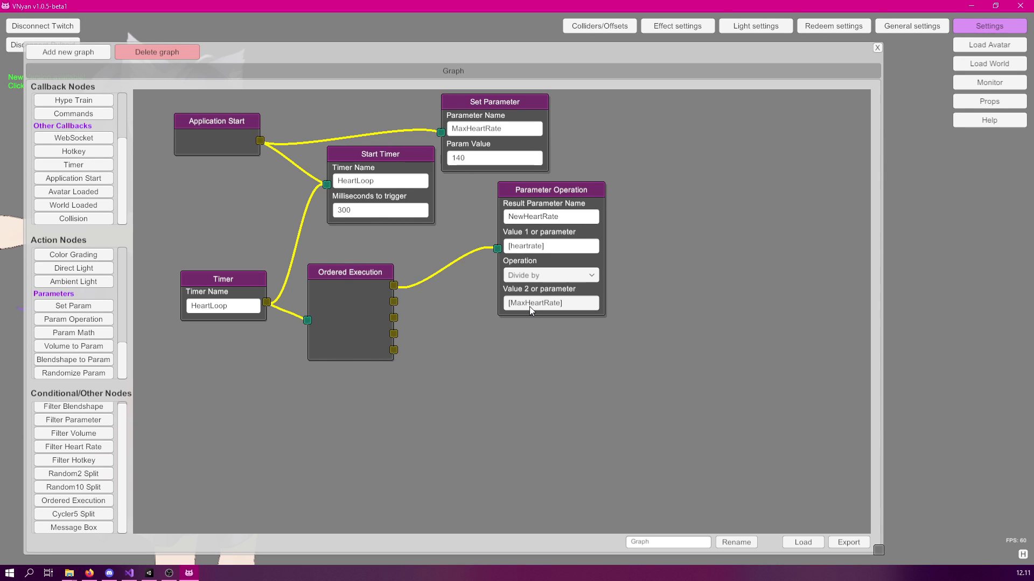
{"action": "left_click_drag", "start_coordinate": [550, 189], "coordinate": [576, 168]}
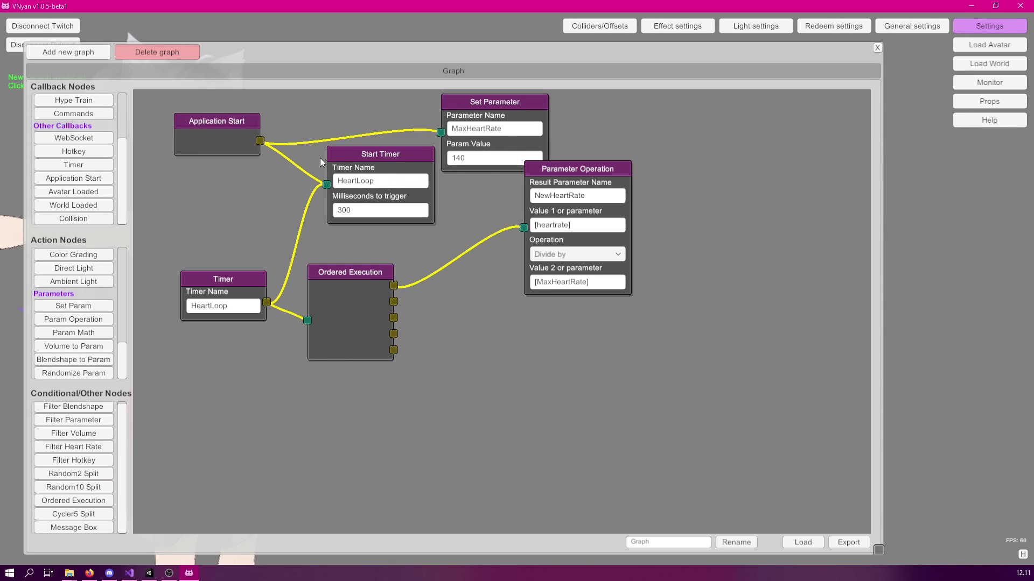
Send a signal from Application Start and check the NewHeartRate value in the Monitor
{"action": "right_click", "coordinate": [219, 123]}
{"action": "left_click", "coordinate": [235, 131]}
{"action": "left_click", "coordinate": [977, 85]}
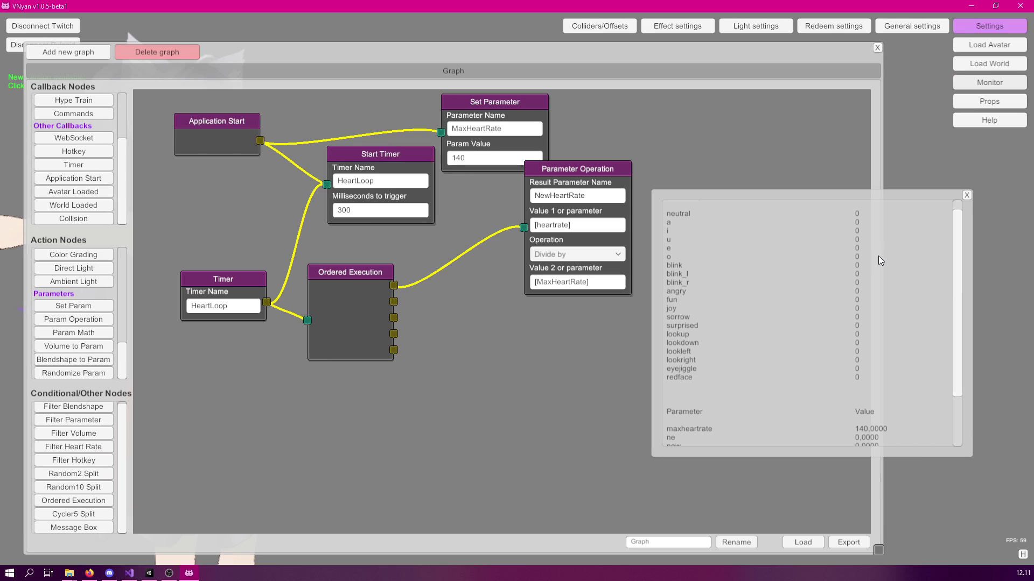
{"action": "scroll", "coordinate": [835, 376], "scroll_direction": "down", "scroll_amount": 3}
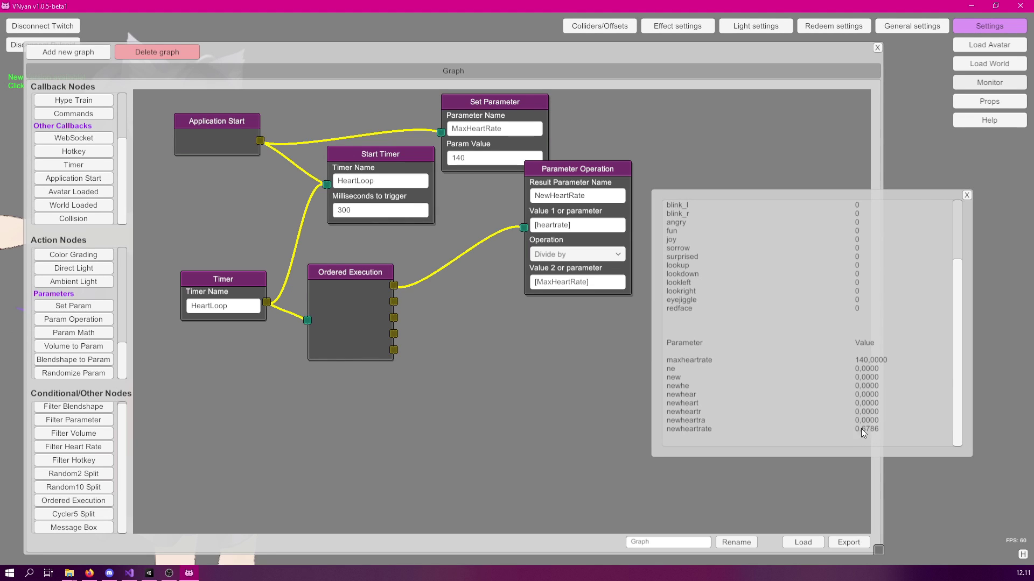
{"action": "left_click", "coordinate": [990, 82]}
Move the Parameter Operation node clear of the MaxHeartRate node, duplicate it and place the copy directly below
{"action": "left_click_drag", "start_coordinate": [554, 170], "coordinate": [600, 150]}
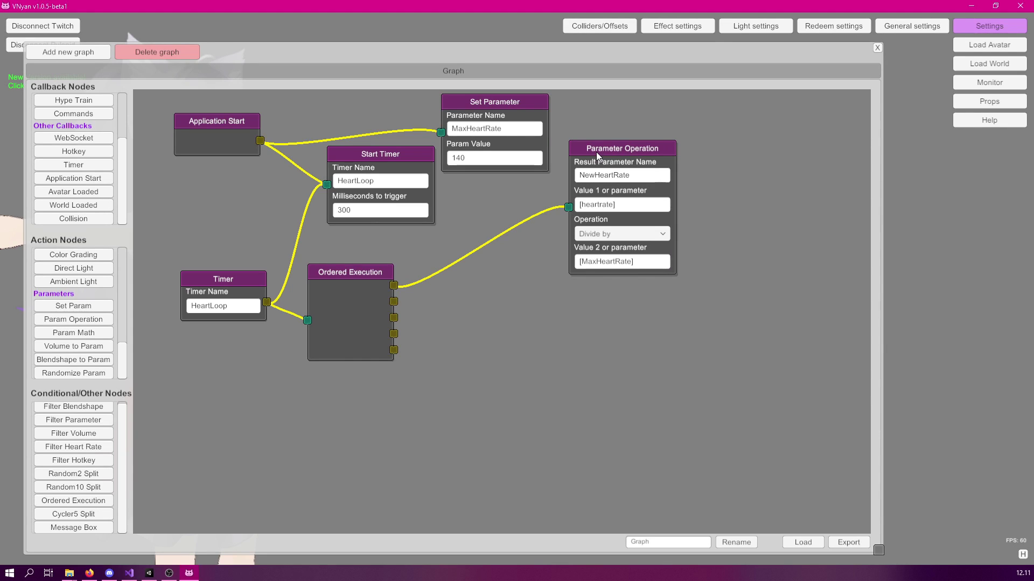
{"action": "left_click_drag", "start_coordinate": [596, 151], "coordinate": [587, 143]}
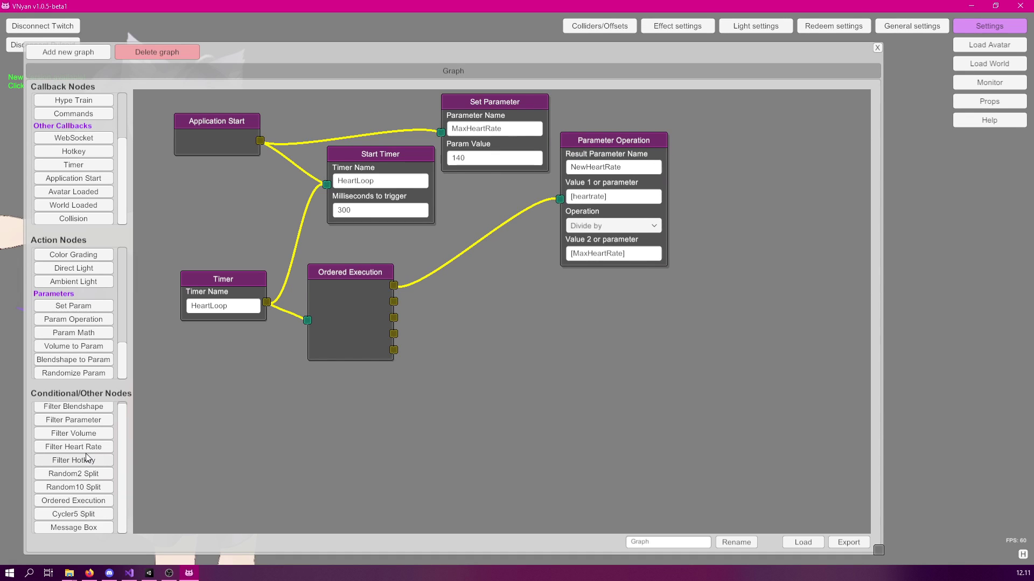
{"action": "right_click", "coordinate": [605, 142]}
{"action": "left_click", "coordinate": [622, 144]}
{"action": "left_click_drag", "start_coordinate": [619, 138], "coordinate": [602, 263]}
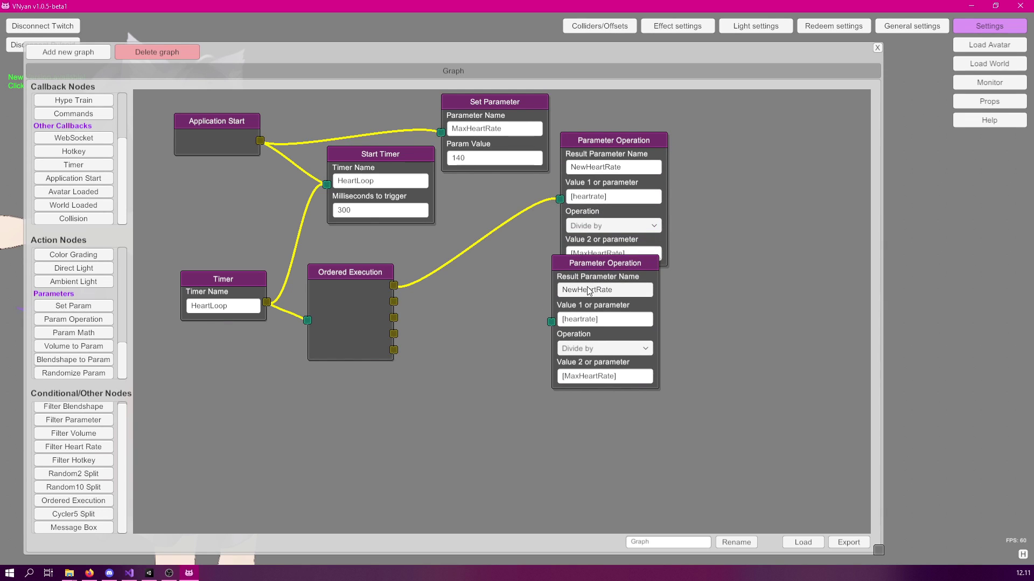
Set the duplicated Parameter Operation to multiply [NewHeartRate] by 100
{"action": "left_click", "coordinate": [615, 319]}
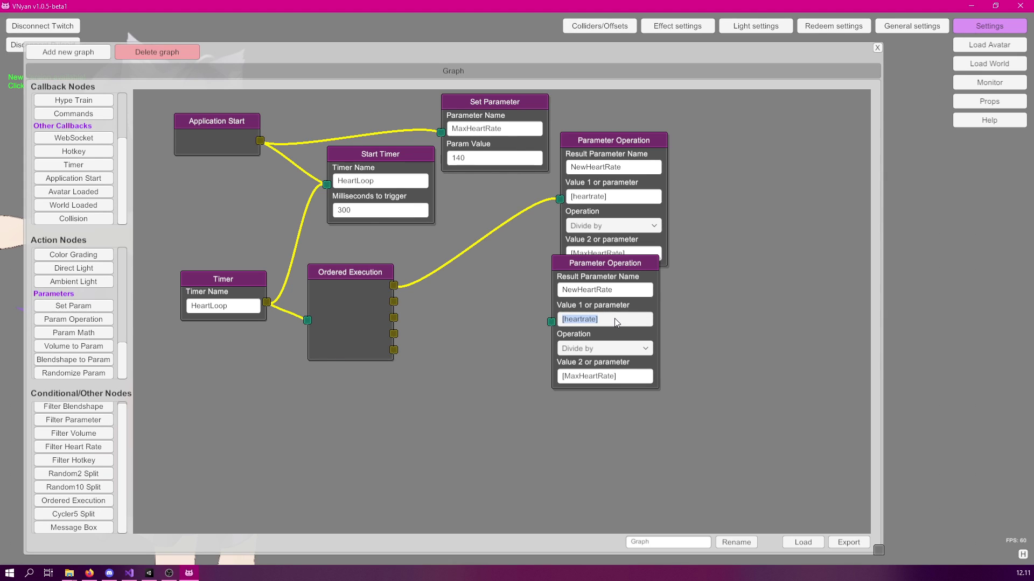
{"action": "type", "text": "[NewHear"}
{"action": "left_click", "coordinate": [596, 349]}
{"action": "left_click", "coordinate": [590, 385]}
{"action": "left_click", "coordinate": [616, 376]}
{"action": "type", "text": "100"}
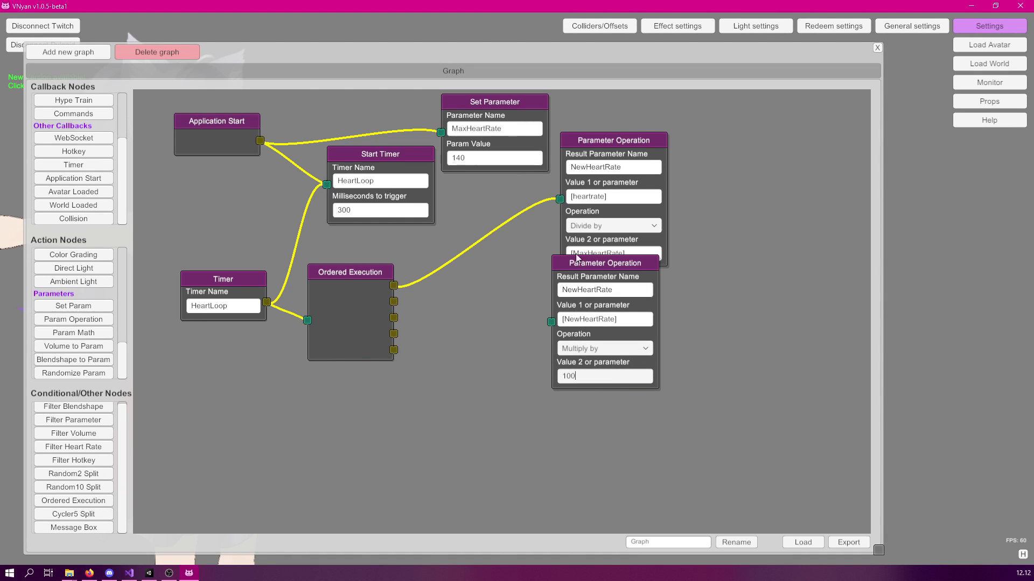
Connect Ordered Execution's second output to the Multiply by operation and place that node beyond the Divide by operation
{"action": "left_click_drag", "start_coordinate": [394, 302], "coordinate": [551, 322]}
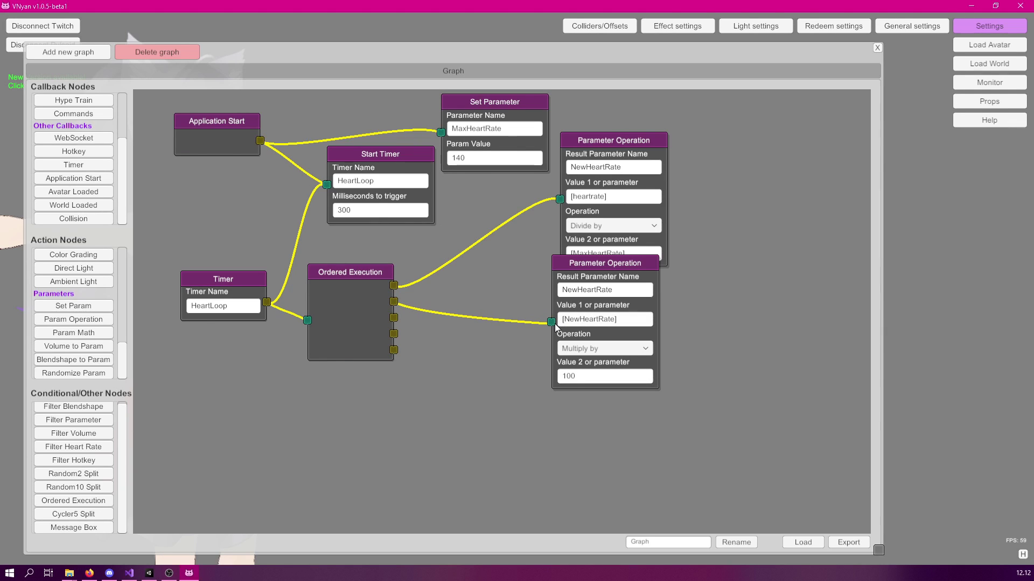
{"action": "left_click_drag", "start_coordinate": [587, 259], "coordinate": [718, 212]}
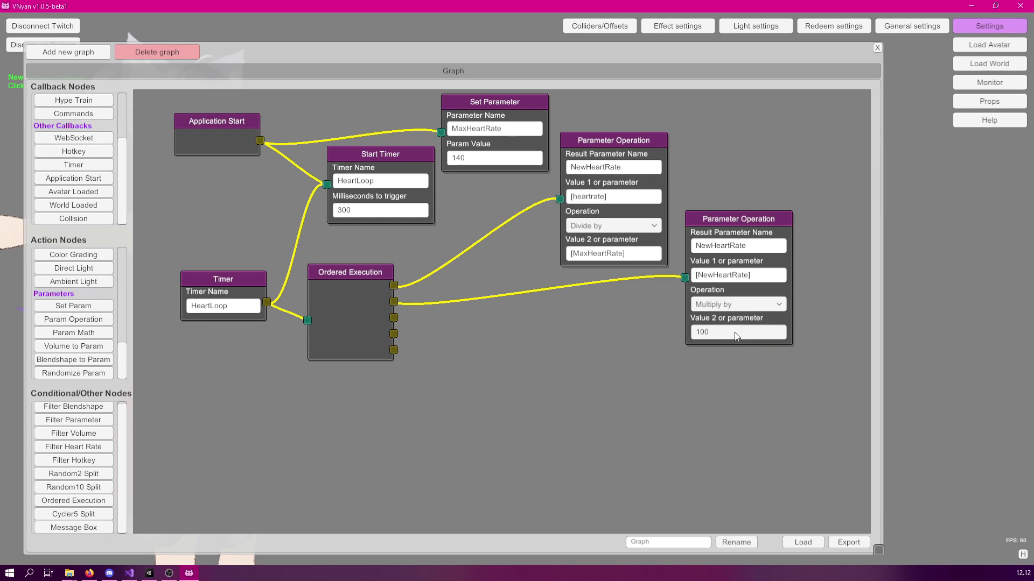
{"action": "left_click_drag", "start_coordinate": [730, 216], "coordinate": [725, 206]}
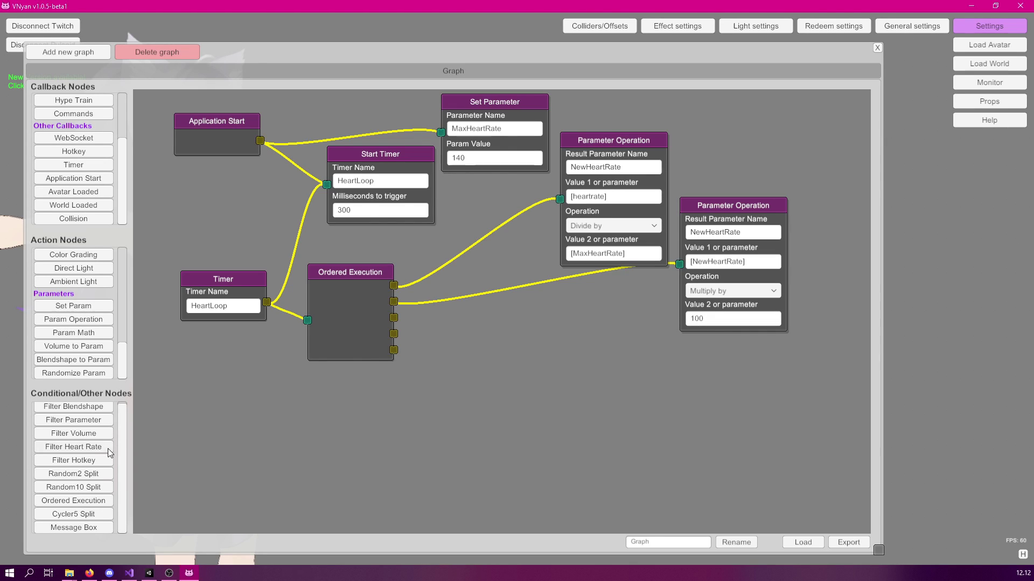
Add a Parameter Filter for NewHeartRate with value 100, connect Ordered Execution's third output to it and place it below the other nodes
{"action": "left_click", "coordinate": [80, 421]}
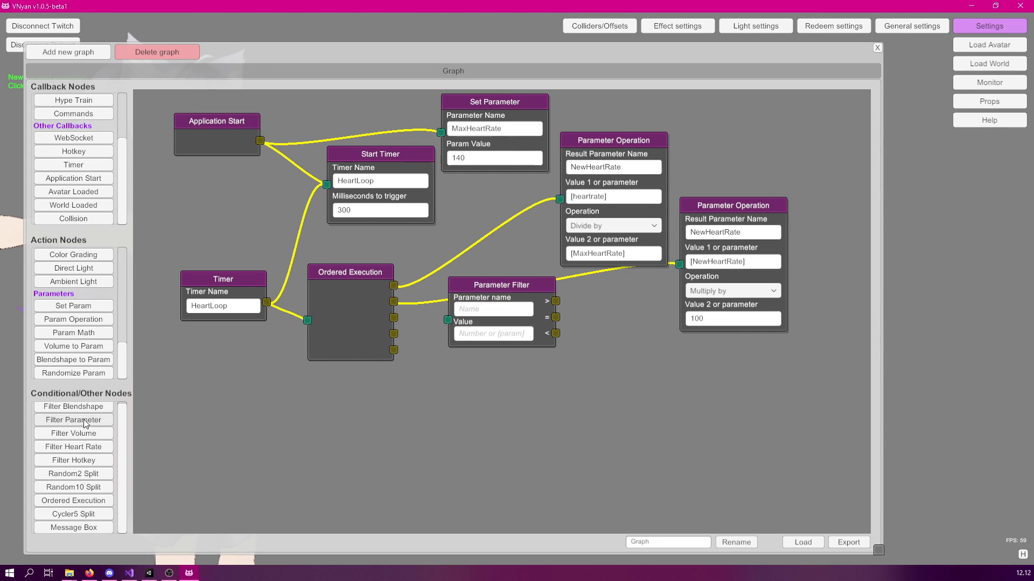
{"action": "left_click_drag", "start_coordinate": [476, 286], "coordinate": [495, 316]}
{"action": "left_click", "coordinate": [499, 338]}
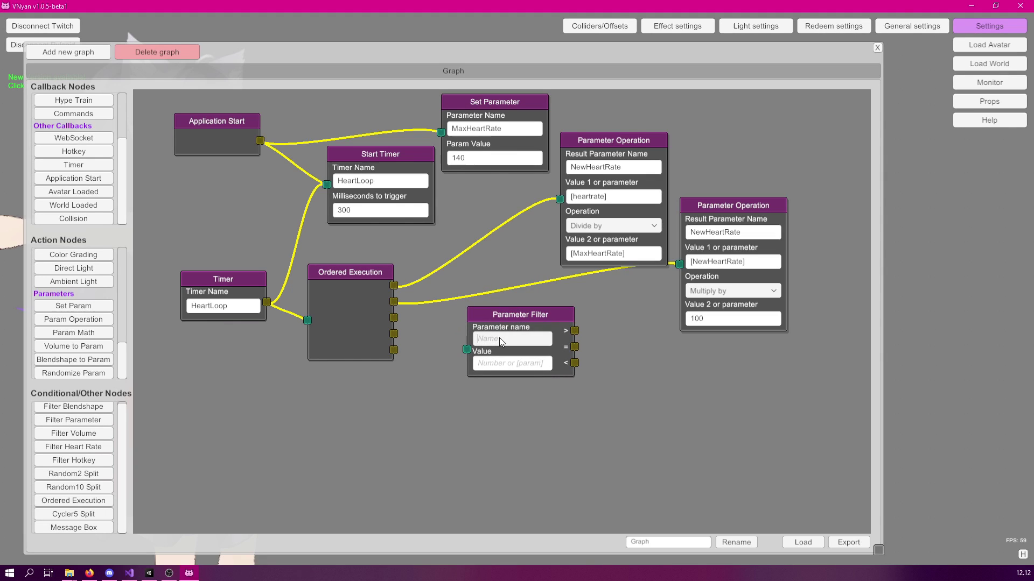
{"action": "type", "text": "NewHeartRate"}
{"action": "left_click", "coordinate": [501, 363]}
{"action": "type", "text": "100"}
{"action": "left_click_drag", "start_coordinate": [394, 318], "coordinate": [466, 350]}
{"action": "left_click_drag", "start_coordinate": [526, 316], "coordinate": [526, 360]}
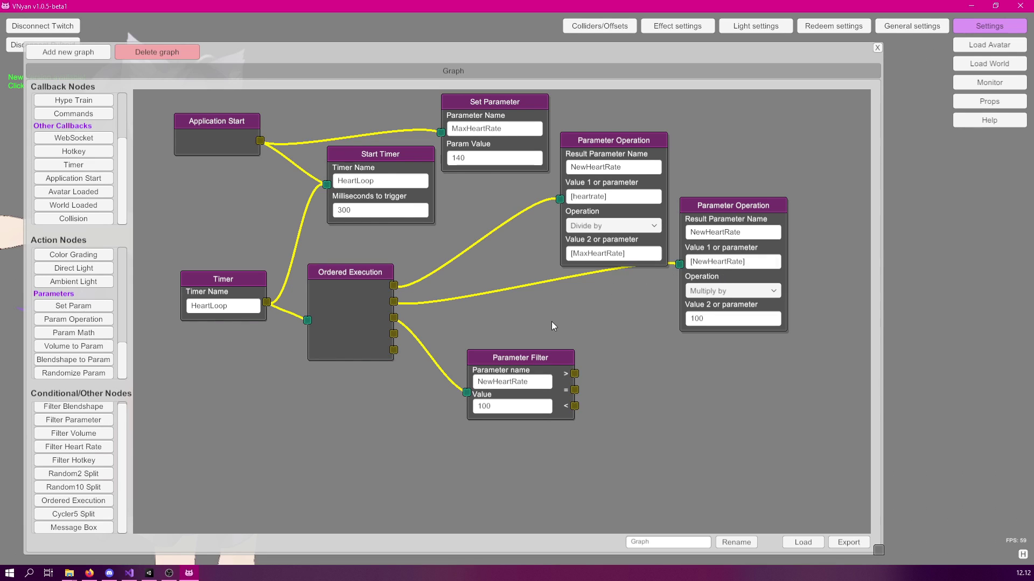
Add a Set Parameter node below the Multiply by operation with parameter name NewHeartRate and value 100
{"action": "left_click_drag", "start_coordinate": [93, 306], "coordinate": [687, 347]}
{"action": "left_click", "coordinate": [715, 376]}
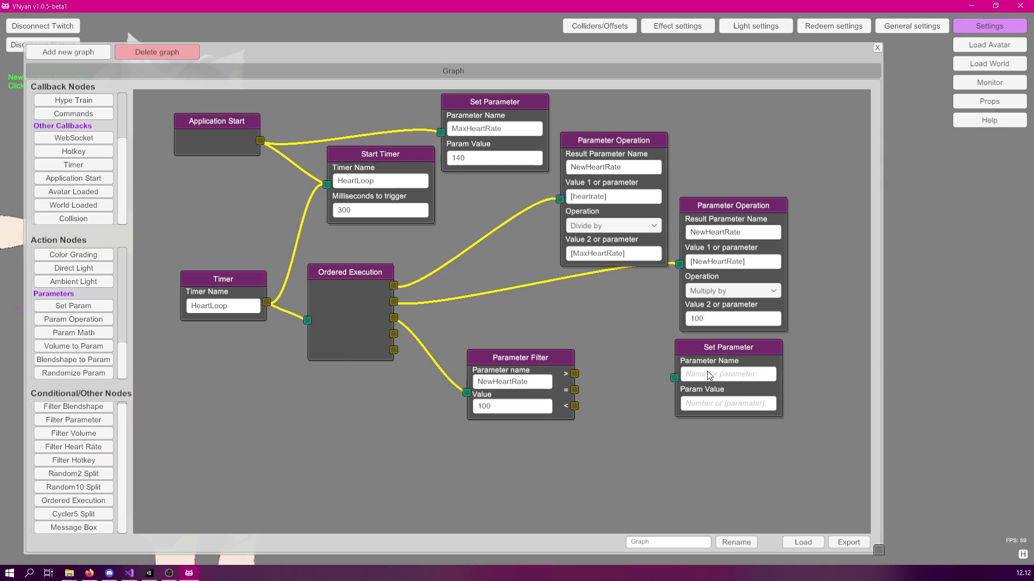
{"action": "type", "text": "NewH"}
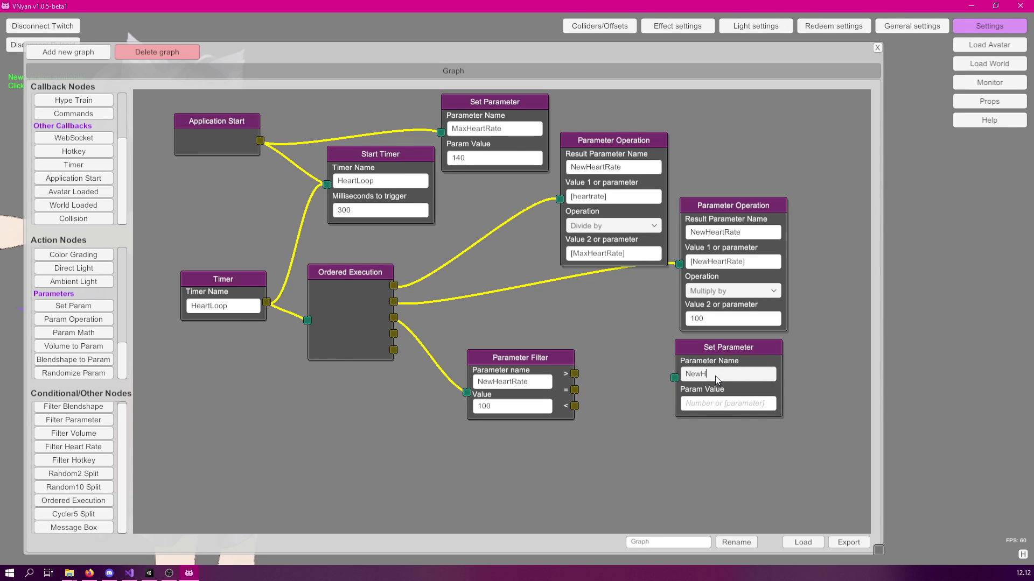
{"action": "type", "text": "eartRate"}
{"action": "left_click", "coordinate": [716, 403]}
{"action": "type", "text": "100"}
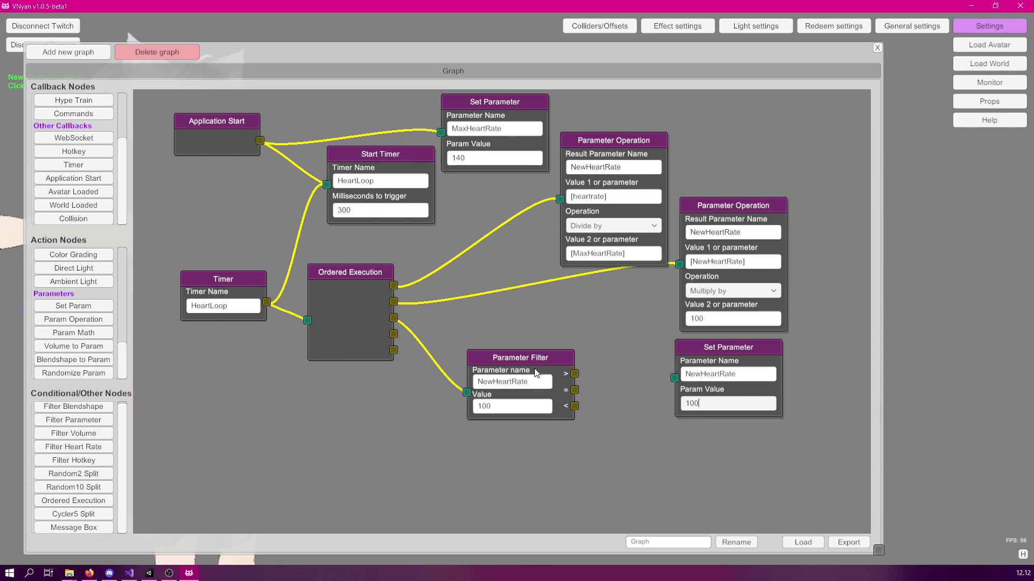
Connect the Parameter Filter's greater-than output to the NewHeartRate Set Parameter node and arrange the filter, operation and execution nodes more compactly
{"action": "left_click_drag", "start_coordinate": [575, 373], "coordinate": [673, 378]}
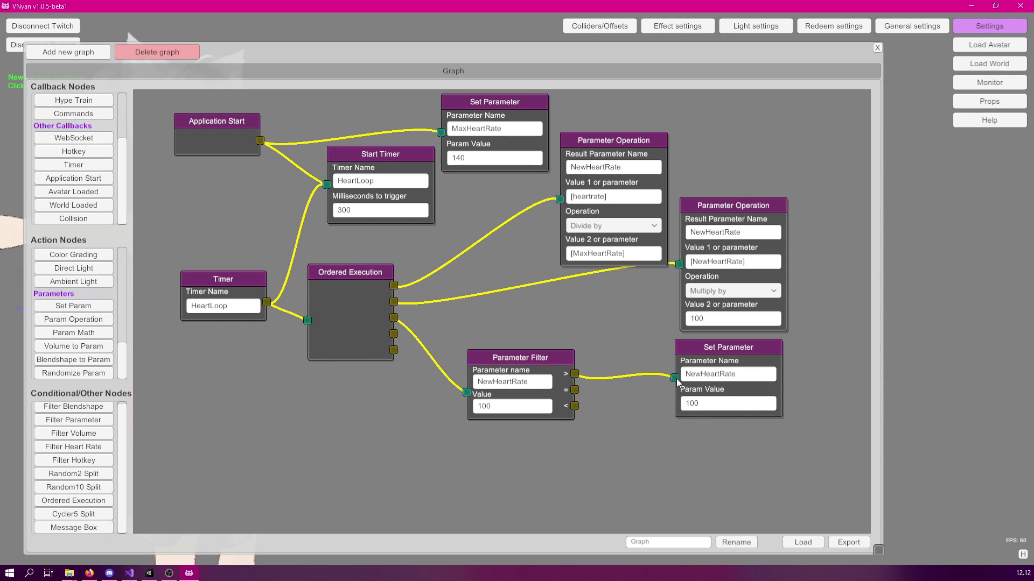
{"action": "left_click_drag", "start_coordinate": [548, 361], "coordinate": [570, 305]}
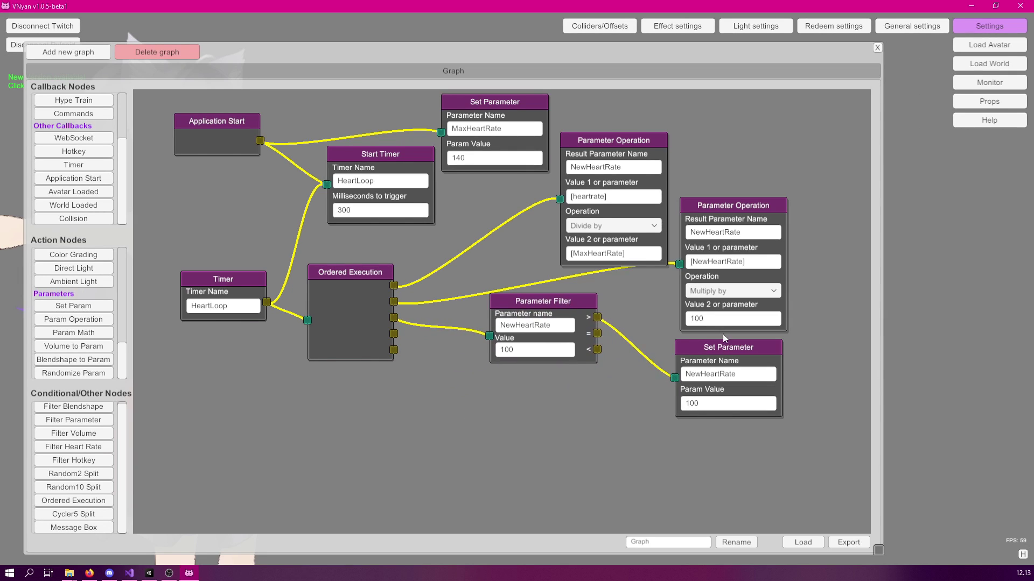
{"action": "left_click_drag", "start_coordinate": [738, 205], "coordinate": [753, 164]}
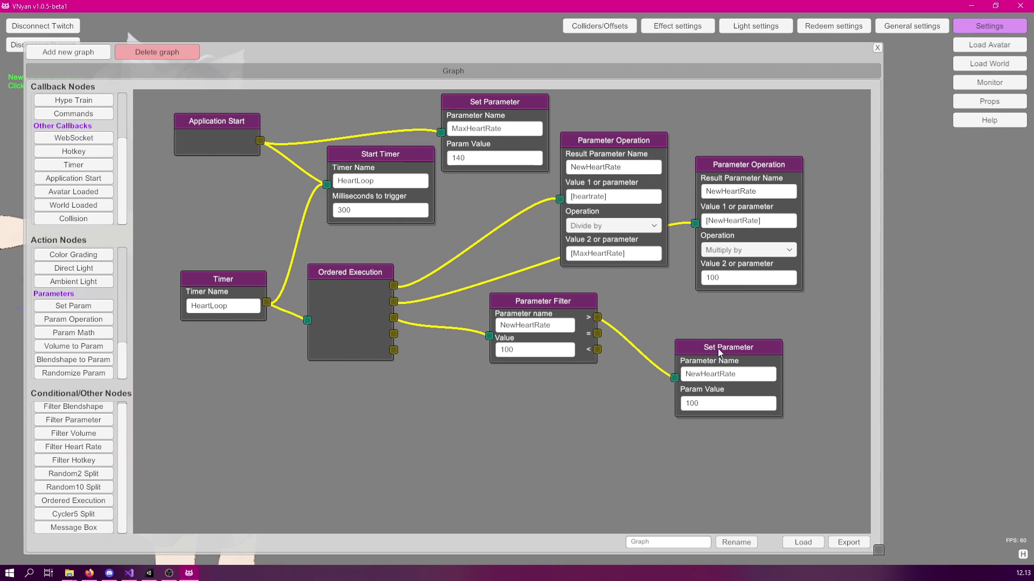
{"action": "left_click_drag", "start_coordinate": [719, 348], "coordinate": [741, 307]}
{"action": "left_click_drag", "start_coordinate": [553, 300], "coordinate": [589, 291]}
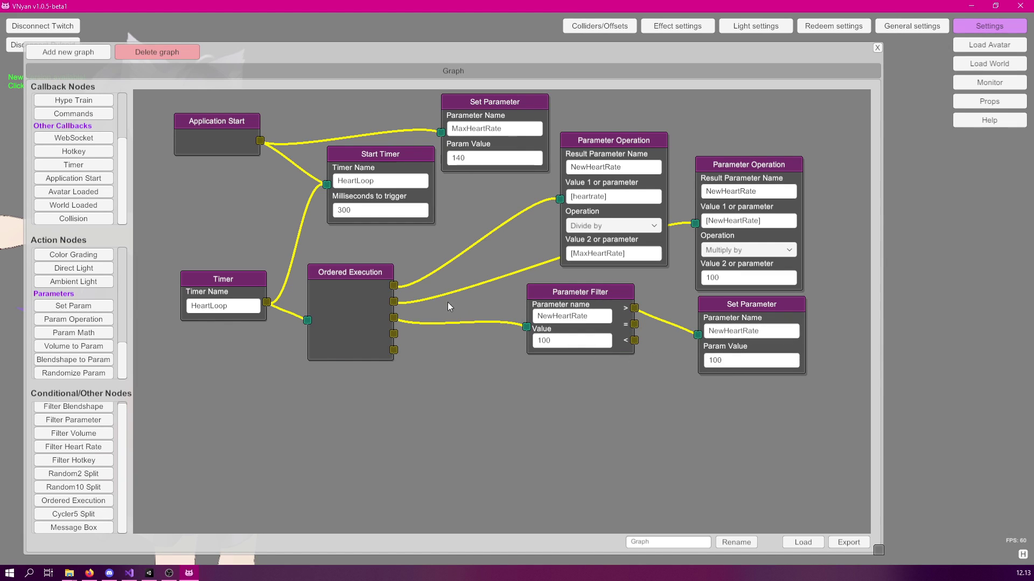
{"action": "left_click_drag", "start_coordinate": [363, 273], "coordinate": [362, 292]}
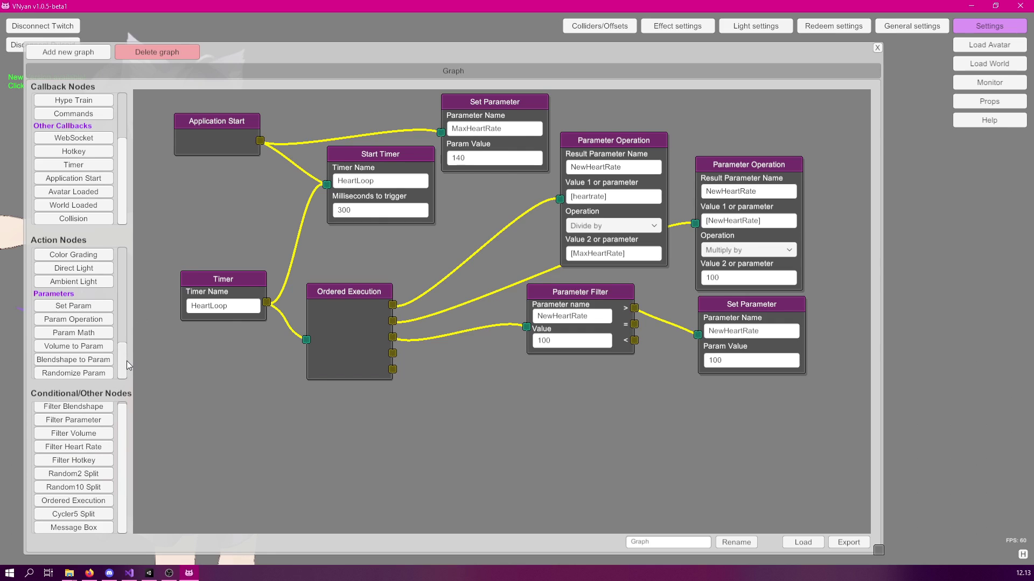
Add a Blendshape node below the Parameter Filter with name RedFace, value [NewHeartRate] and smooth multiplier 0
{"action": "left_click_drag", "start_coordinate": [125, 364], "coordinate": [141, 305]}
{"action": "left_click_drag", "start_coordinate": [74, 319], "coordinate": [620, 399]}
{"action": "left_click", "coordinate": [605, 419]}
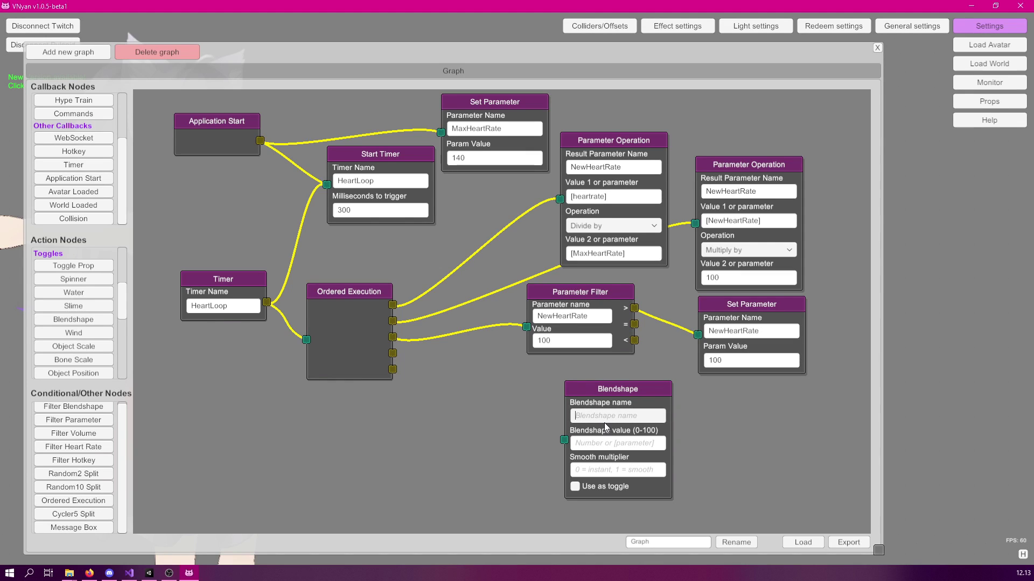
{"action": "type", "text": "RedFace"}
{"action": "left_click", "coordinate": [614, 442]}
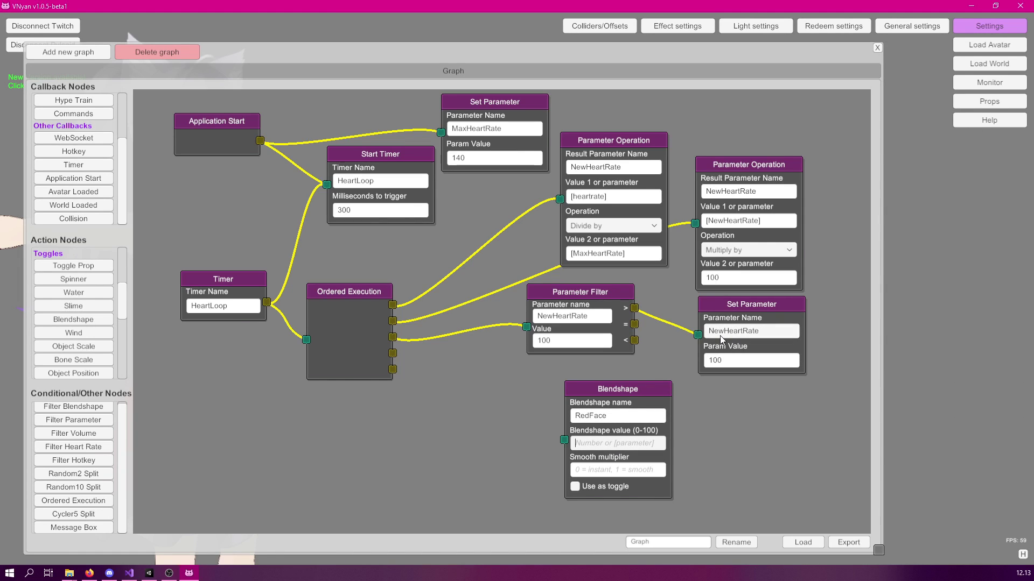
{"action": "type", "text": "[NewHeartRate]"}
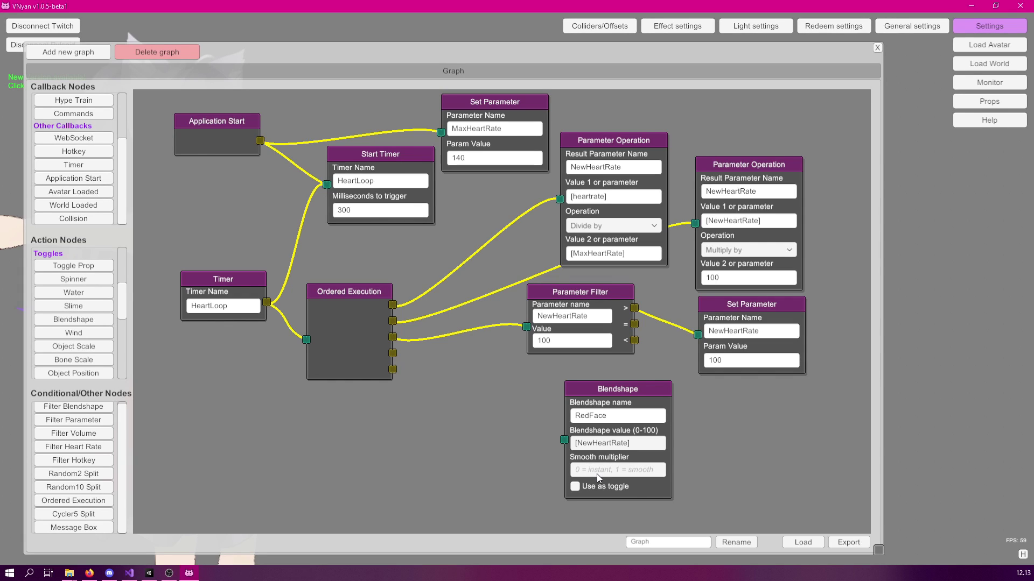
{"action": "left_click", "coordinate": [595, 473]}
{"action": "type", "text": "0"}
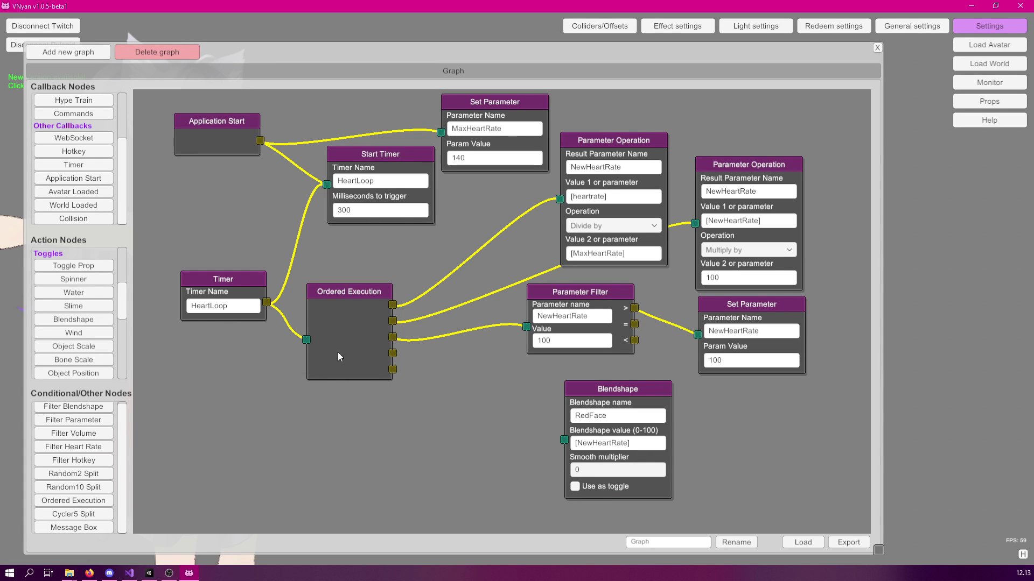
Connect Ordered Execution's fourth output to the RedFace Blendshape node and reposition the Blendshape, Ordered Execution and Timer nodes
{"action": "left_click_drag", "start_coordinate": [393, 354], "coordinate": [564, 440]}
{"action": "left_click_drag", "start_coordinate": [590, 394], "coordinate": [690, 396]}
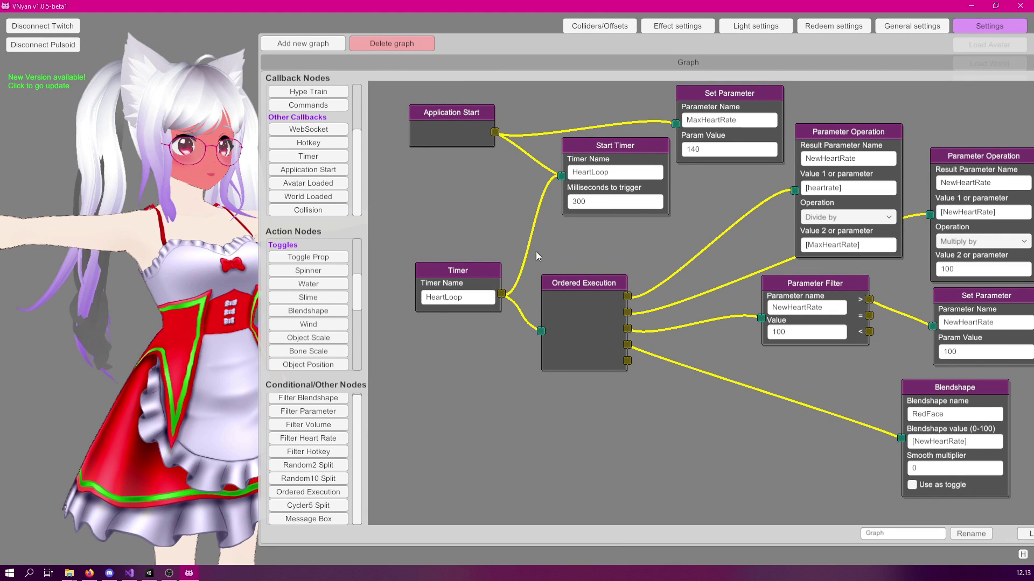
{"action": "left_click_drag", "start_coordinate": [571, 282], "coordinate": [609, 258]}
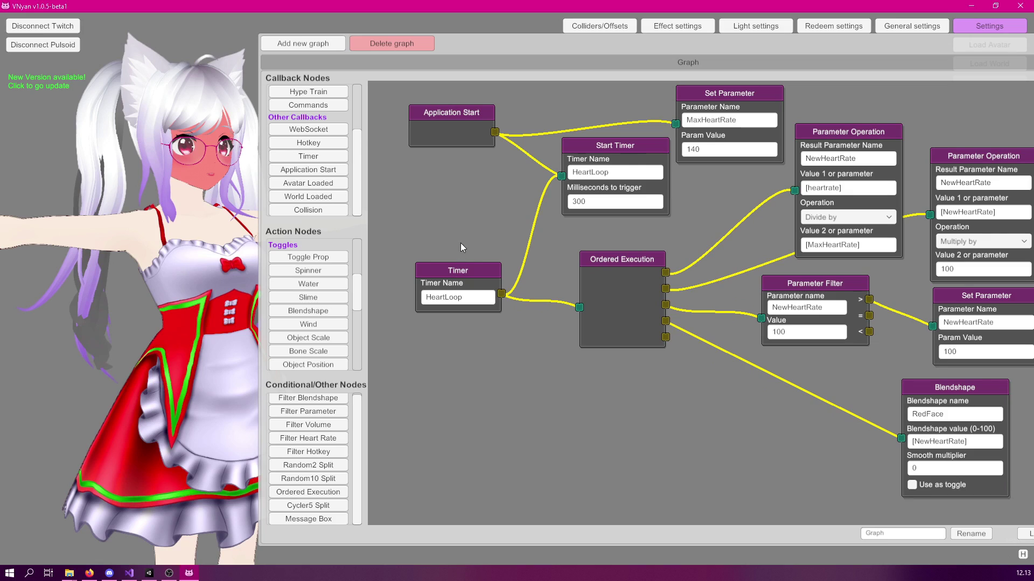
{"action": "left_click_drag", "start_coordinate": [443, 271], "coordinate": [448, 232]}
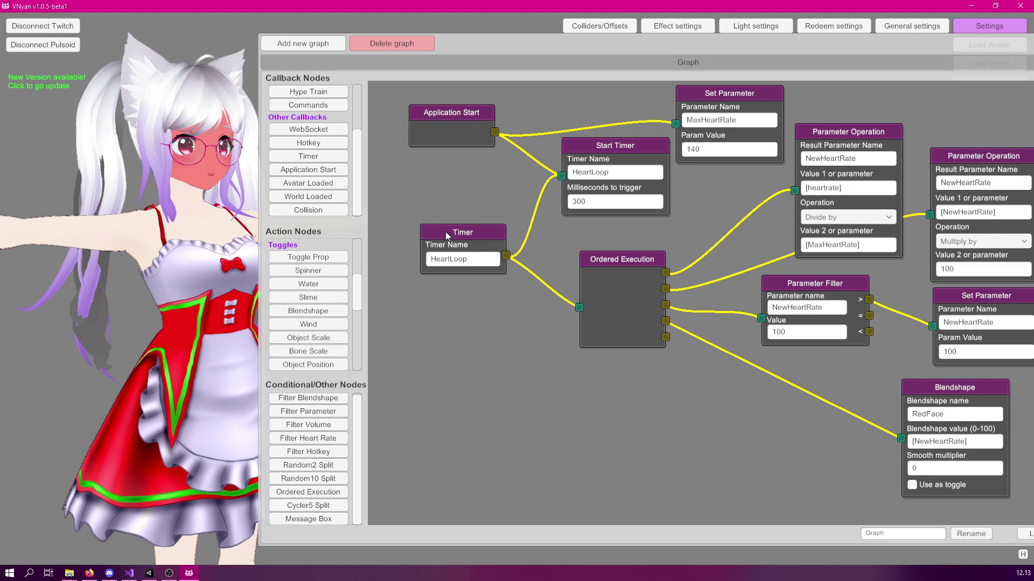
Duplicate the MaxHeartRate Set Parameter node, connect a new Channel Points node to the copy and set its value to 100
{"action": "right_click", "coordinate": [711, 94]}
{"action": "left_click", "coordinate": [734, 103]}
{"action": "left_click_drag", "start_coordinate": [733, 90], "coordinate": [651, 405]}
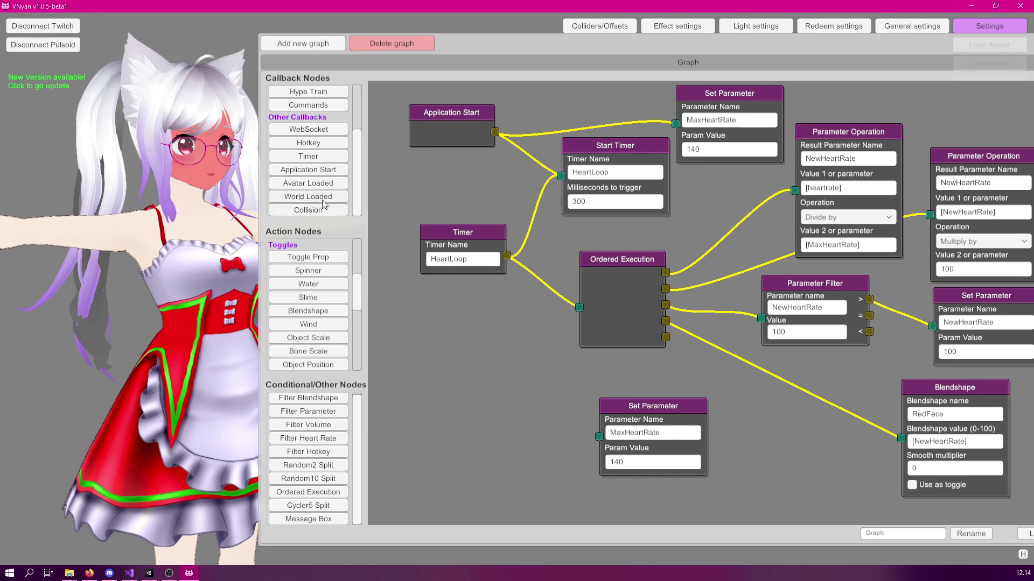
{"action": "left_click_drag", "start_coordinate": [358, 156], "coordinate": [348, 107]}
{"action": "left_click", "coordinate": [318, 102]}
{"action": "left_click_drag", "start_coordinate": [736, 286], "coordinate": [599, 436]}
{"action": "left_click", "coordinate": [631, 460]}
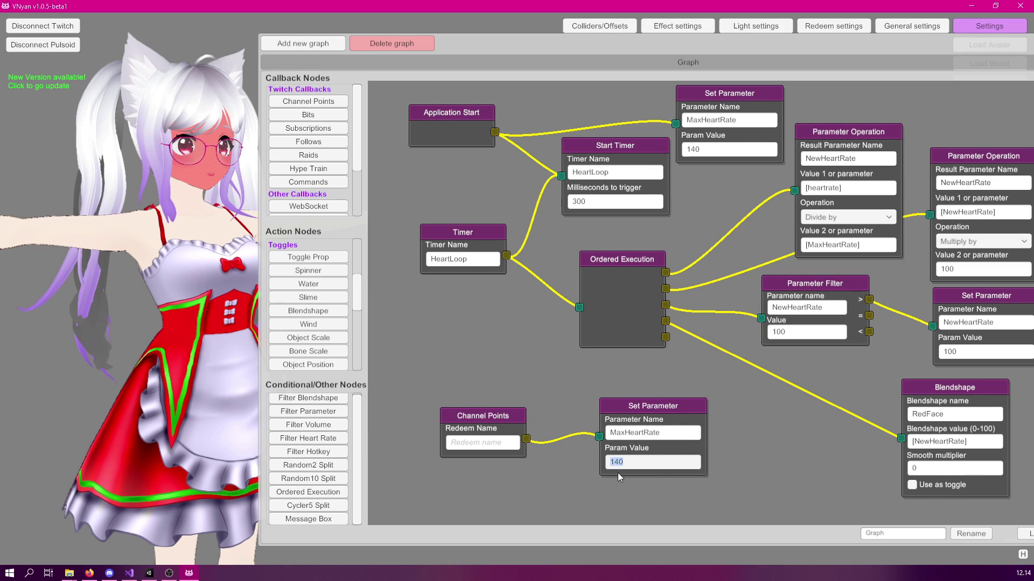
{"action": "type", "text": "100"}
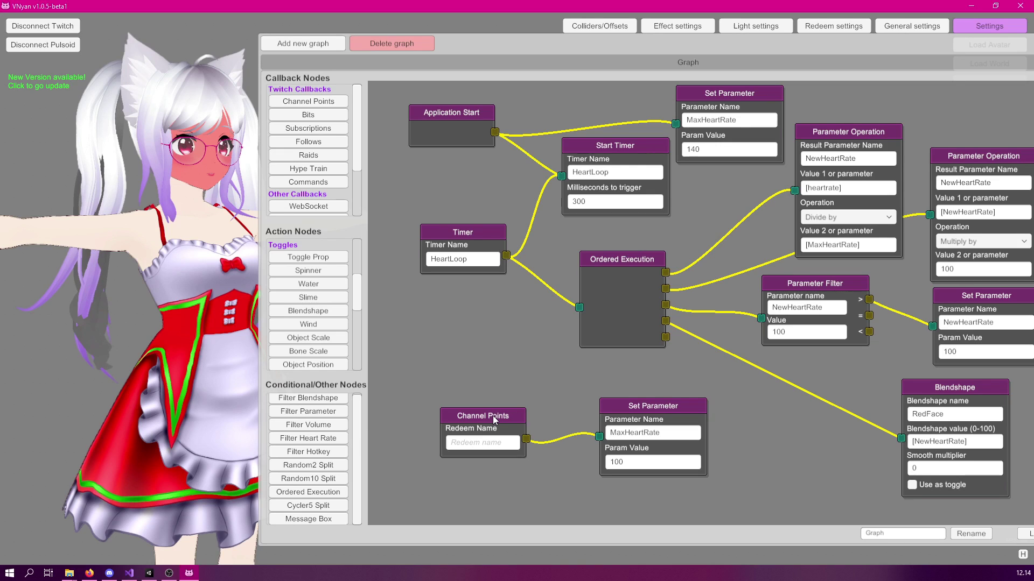
Send a test signal from the Channel Points node, and set the connected MaxHeartRate node's value to 140
{"action": "right_click", "coordinate": [486, 415]}
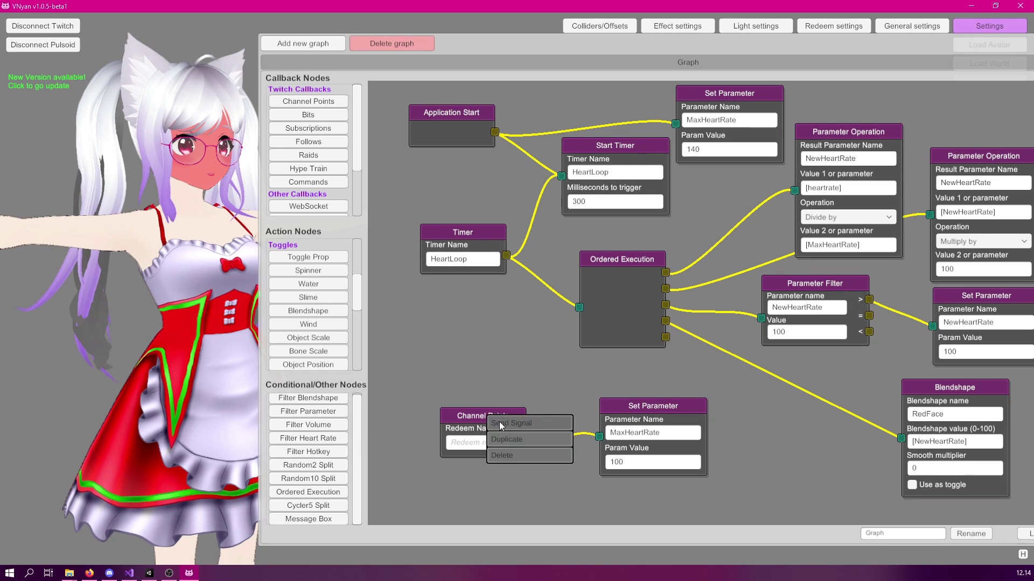
{"action": "left_click", "coordinate": [499, 422]}
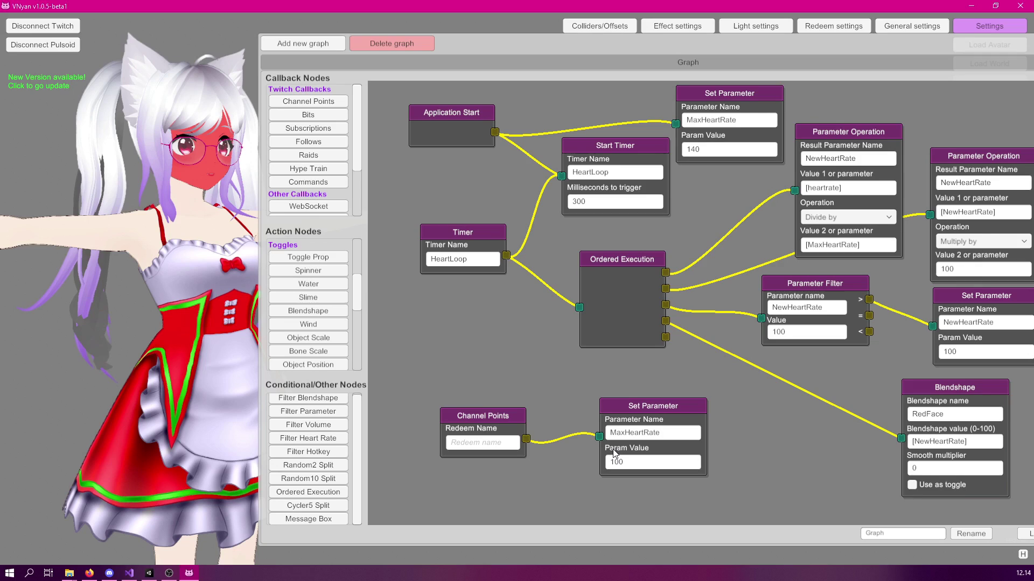
{"action": "left_click", "coordinate": [631, 461]}
{"action": "type", "text": "140"}
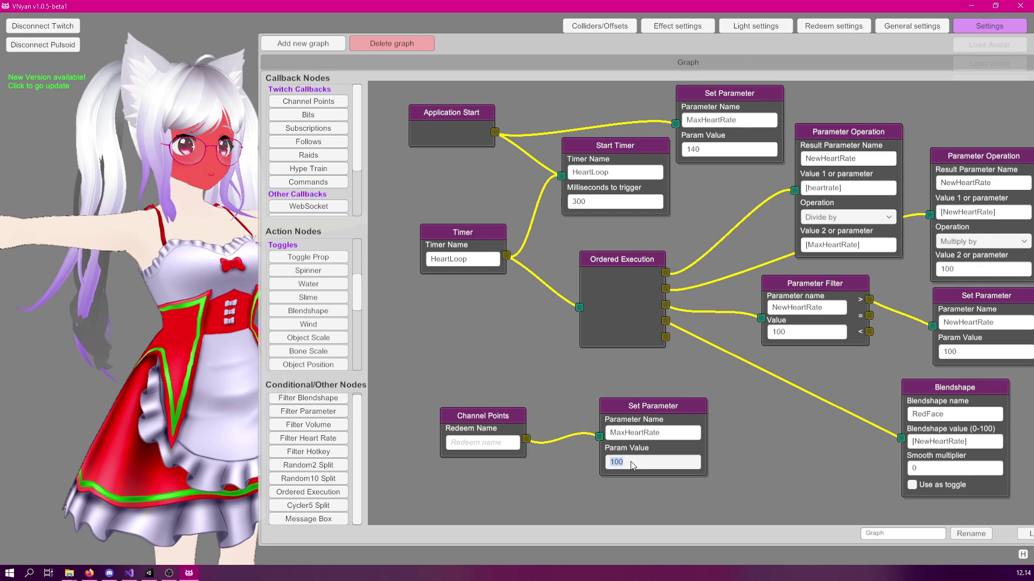
{"action": "key", "text": "Return"}
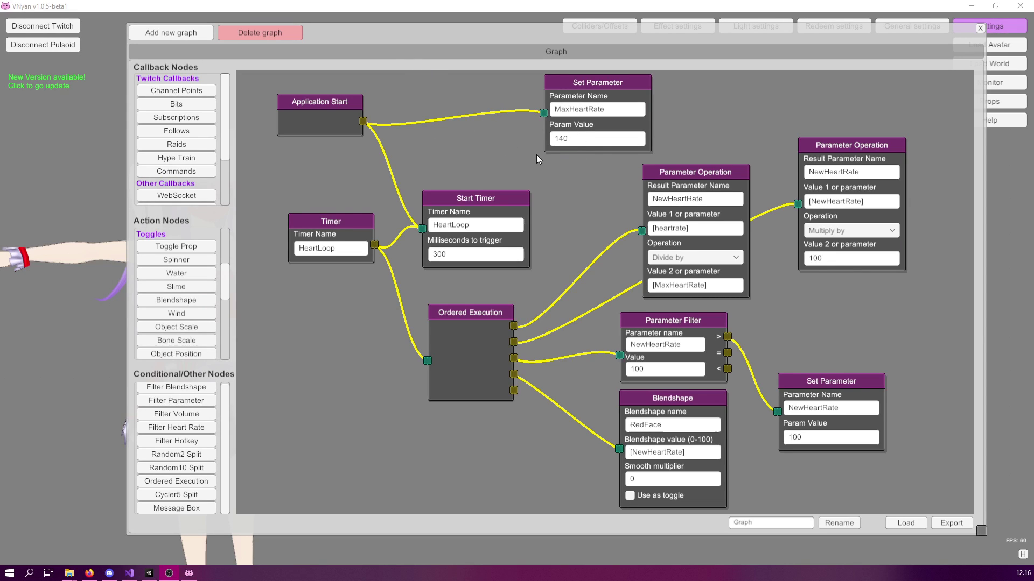
Move the MaxHeartRate Set Parameter node up, well above Application Start, to free space beneath it
{"action": "left_click_drag", "start_coordinate": [380, 34], "coordinate": [665, 58]}
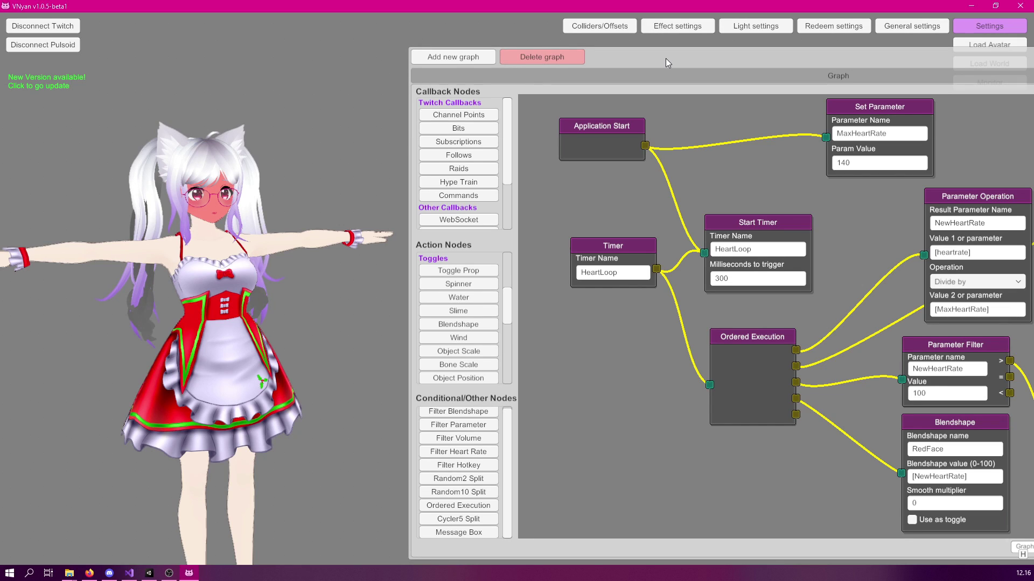
{"action": "left_click_drag", "start_coordinate": [665, 58], "coordinate": [302, 38]}
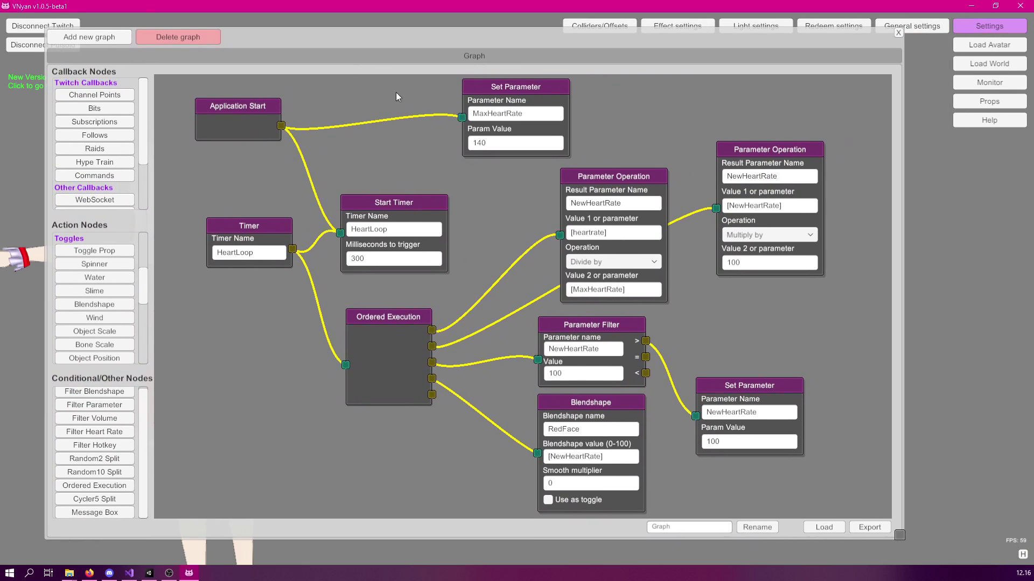
{"action": "left_click_drag", "start_coordinate": [639, 105], "coordinate": [675, 268]}
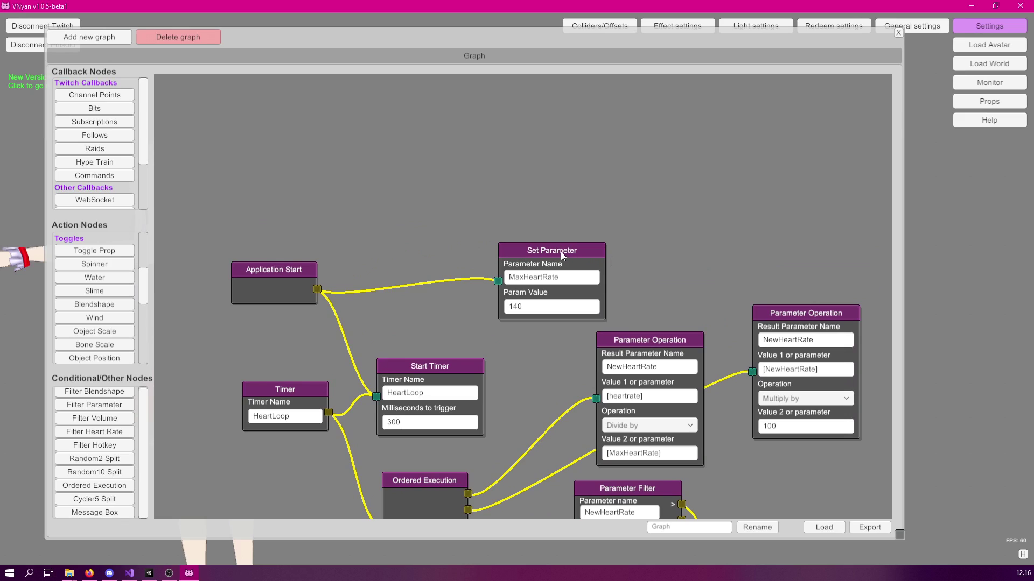
{"action": "left_click_drag", "start_coordinate": [257, 268], "coordinate": [249, 260]}
{"action": "left_click_drag", "start_coordinate": [528, 250], "coordinate": [456, 137]}
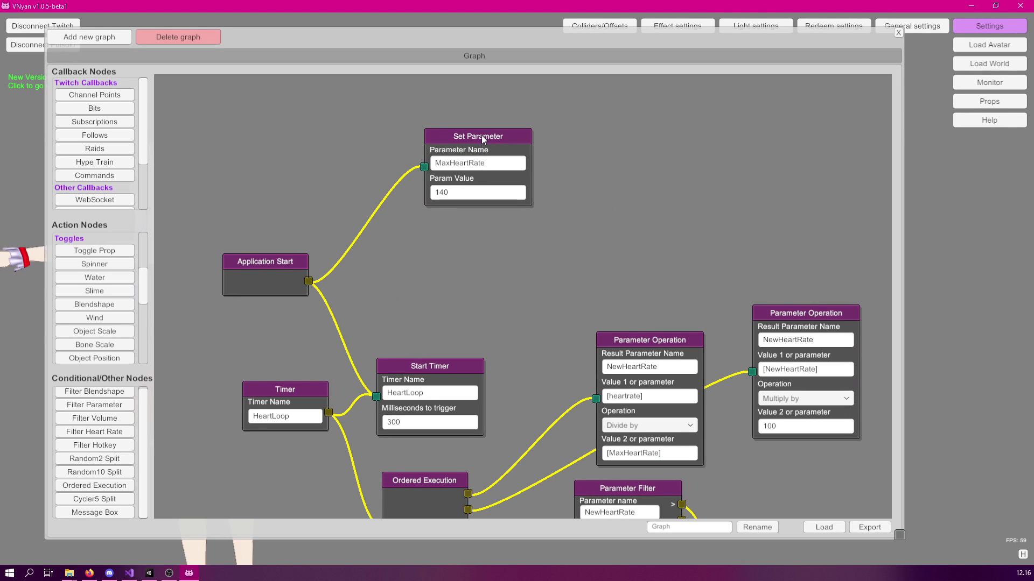
Duplicate the MaxHeartRate Set Parameter node, and give the copy the parameter name MinHeartRate and value 60
{"action": "right_click", "coordinate": [482, 135]}
{"action": "left_click", "coordinate": [500, 145]}
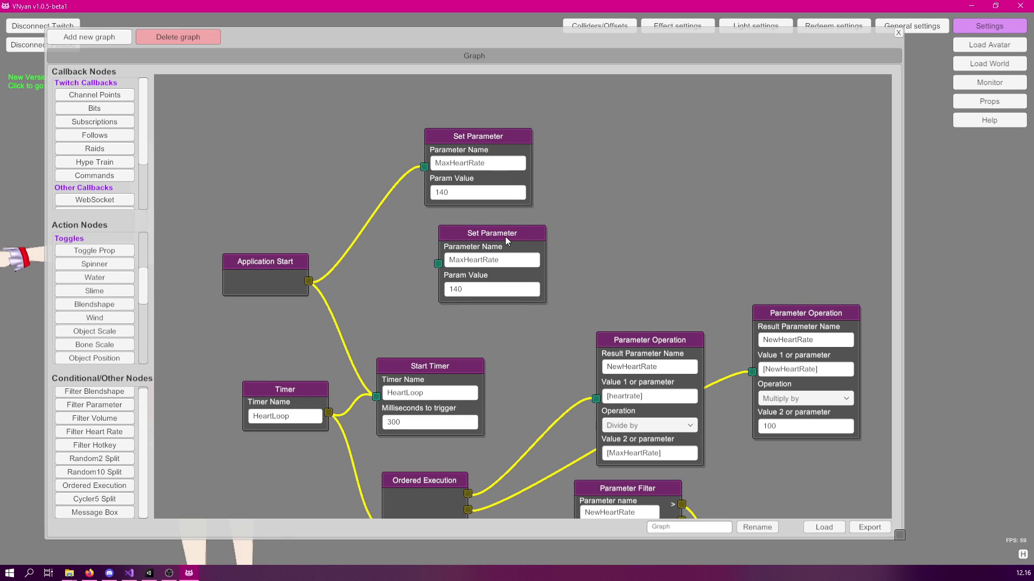
{"action": "left_click", "coordinate": [463, 262]}
{"action": "left_click", "coordinate": [465, 265]}
{"action": "key", "text": "BackSpace"}
{"action": "key", "text": "BackSpace"}
{"action": "type", "text": "in"}
{"action": "left_click", "coordinate": [482, 291]}
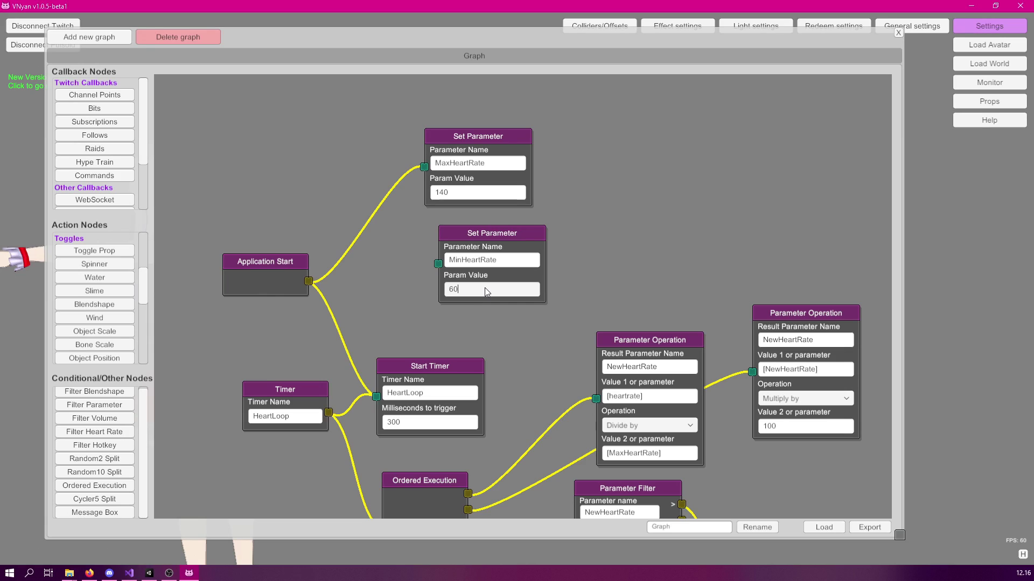
Connect Application Start to the MinHeartRate node and send a signal from Application Start
{"action": "left_click_drag", "start_coordinate": [325, 275], "coordinate": [438, 263]}
{"action": "right_click", "coordinate": [253, 267]}
{"action": "left_click", "coordinate": [270, 269]}
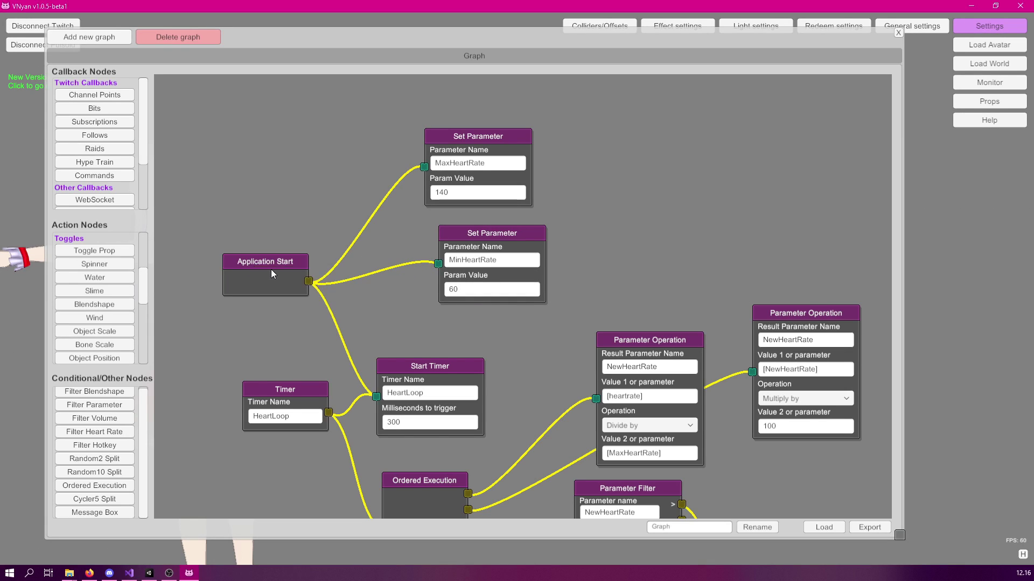
Place the MinHeartRate node beside the MaxHeartRate node and move Start Timer up level with Application Start
{"action": "left_click_drag", "start_coordinate": [267, 265], "coordinate": [254, 276]}
{"action": "left_click_drag", "start_coordinate": [472, 234], "coordinate": [580, 135]}
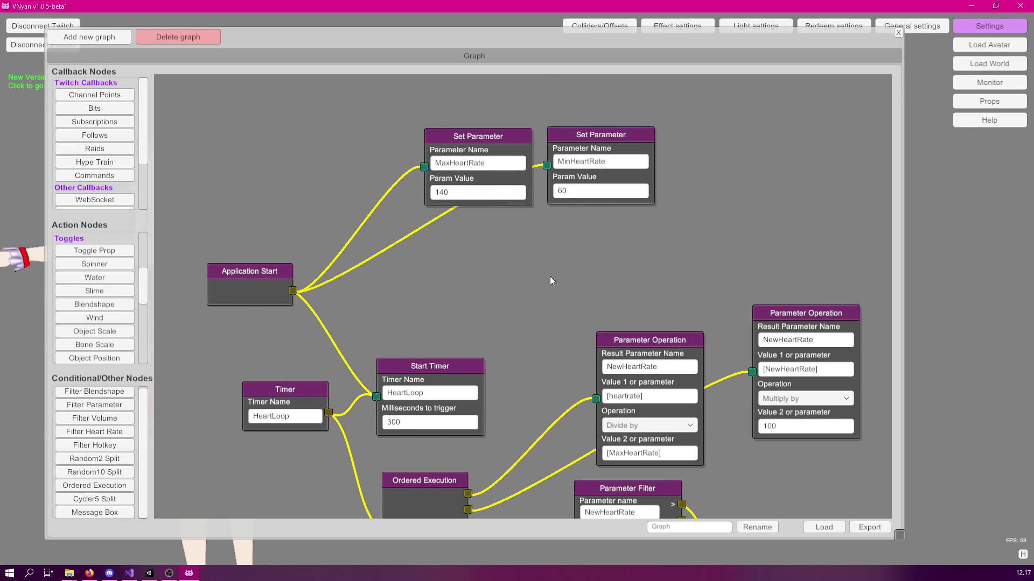
{"action": "left_click_drag", "start_coordinate": [451, 360], "coordinate": [434, 267]}
Spread out the loop nodes, moving the Blendshape, Parameter Filter, NewHeartRate Set Parameter and Multiply by nodes down and the Divide by node up
{"action": "left_click_drag", "start_coordinate": [687, 309], "coordinate": [654, 49]}
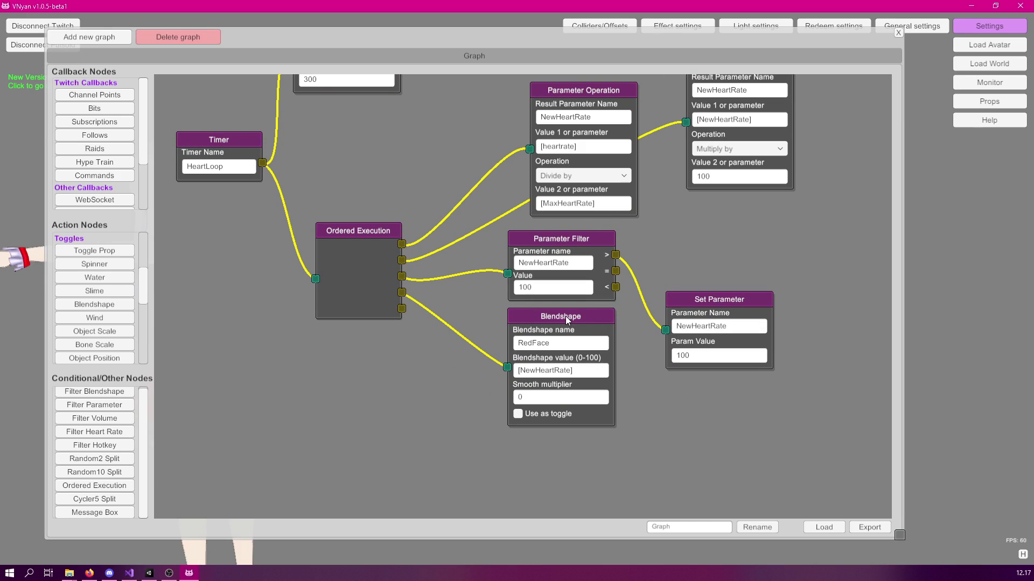
{"action": "left_click_drag", "start_coordinate": [565, 315], "coordinate": [610, 412]}
{"action": "left_click_drag", "start_coordinate": [555, 239], "coordinate": [564, 320]}
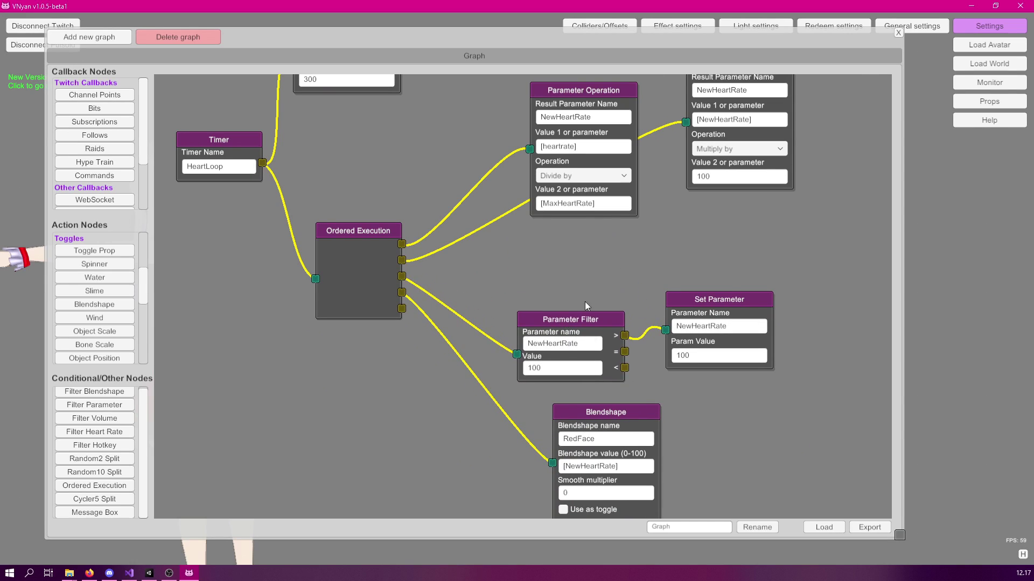
{"action": "left_click_drag", "start_coordinate": [727, 303], "coordinate": [796, 383]}
{"action": "left_click_drag", "start_coordinate": [696, 278], "coordinate": [693, 327]}
{"action": "left_click_drag", "start_coordinate": [587, 151], "coordinate": [587, 112]}
{"action": "left_click_drag", "start_coordinate": [399, 285], "coordinate": [388, 269]}
{"action": "left_click_drag", "start_coordinate": [769, 116], "coordinate": [818, 289]}
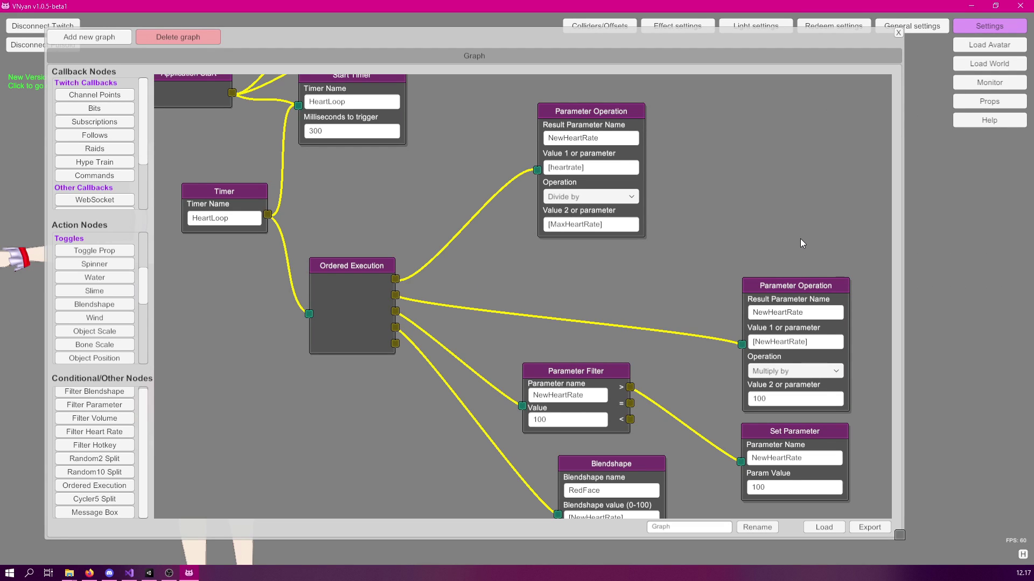
Reconnect Ordered Execution's second output to Divide by, third to Multiply by, fourth to Parameter Filter and fifth to Blendshape, freeing the first output
{"action": "left_click_drag", "start_coordinate": [579, 363], "coordinate": [595, 249]}
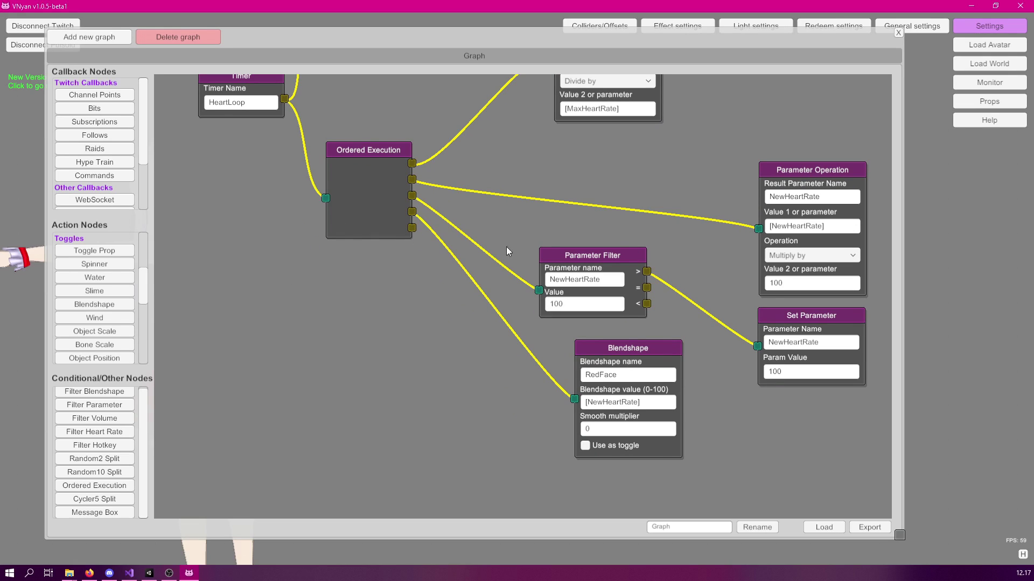
{"action": "left_click_drag", "start_coordinate": [411, 227], "coordinate": [574, 399]}
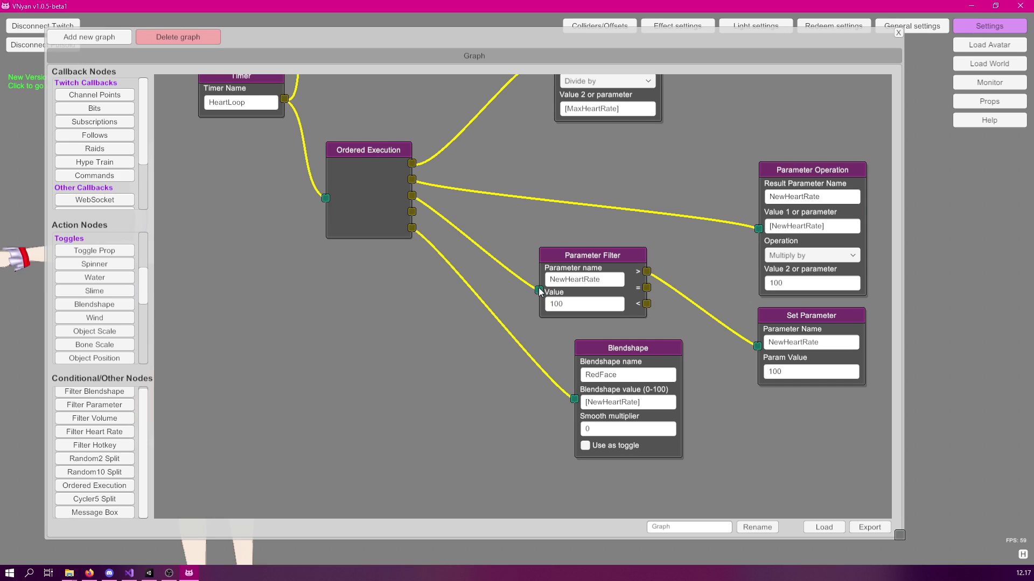
{"action": "left_click_drag", "start_coordinate": [539, 292], "coordinate": [758, 228]}
{"action": "left_click_drag", "start_coordinate": [576, 165], "coordinate": [581, 272]}
{"action": "left_click_drag", "start_coordinate": [418, 271], "coordinate": [560, 163]}
Move the Divide by and Multiply by operations next to each other beyond the Parameter Filter
{"action": "left_click_drag", "start_coordinate": [598, 105], "coordinate": [887, 205]}
{"action": "left_click_drag", "start_coordinate": [781, 283], "coordinate": [706, 280]}
{"action": "left_click_drag", "start_coordinate": [845, 211], "coordinate": [819, 277]}
Duplicate the Ordered Execution node, place the copy above the original and connect the original's first output to it
{"action": "right_click", "coordinate": [359, 259]}
{"action": "left_click", "coordinate": [381, 278]}
{"action": "left_click_drag", "start_coordinate": [360, 262], "coordinate": [494, 187]}
{"action": "left_click_drag", "start_coordinate": [419, 271], "coordinate": [470, 224]}
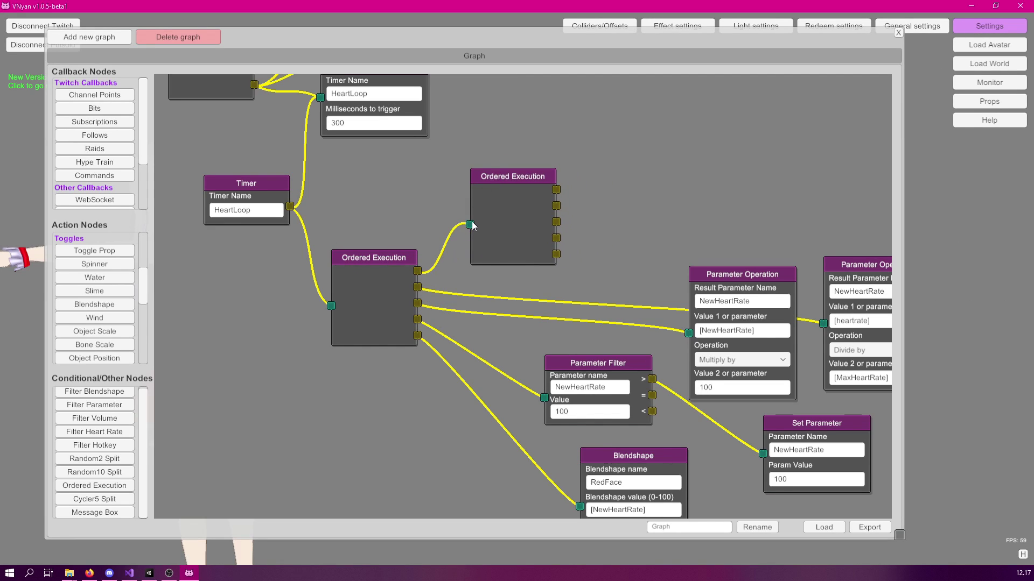
{"action": "left_click_drag", "start_coordinate": [665, 166], "coordinate": [570, 215]}
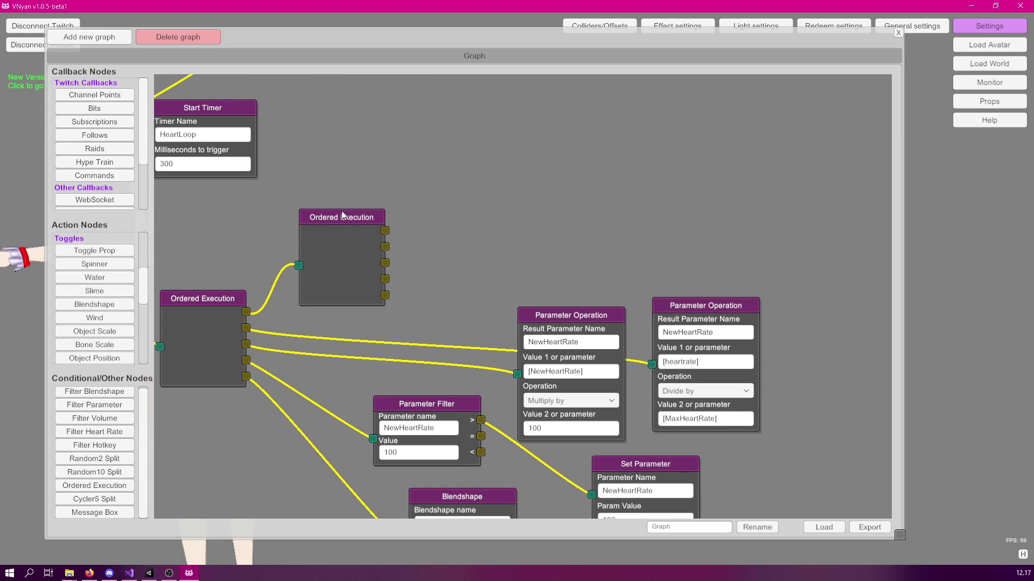
{"action": "left_click_drag", "start_coordinate": [347, 220], "coordinate": [335, 204]}
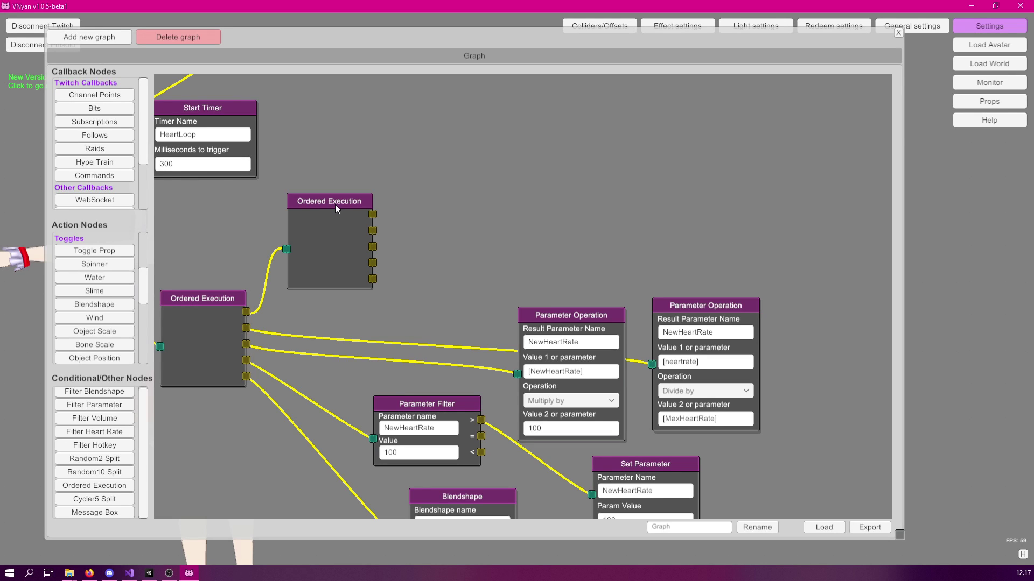
Add a Parameter Operation node above the duplicated Ordered Execution, with result parameter NewHeartRate and first value [heartrate]
{"action": "left_click_drag", "start_coordinate": [489, 173], "coordinate": [547, 243]}
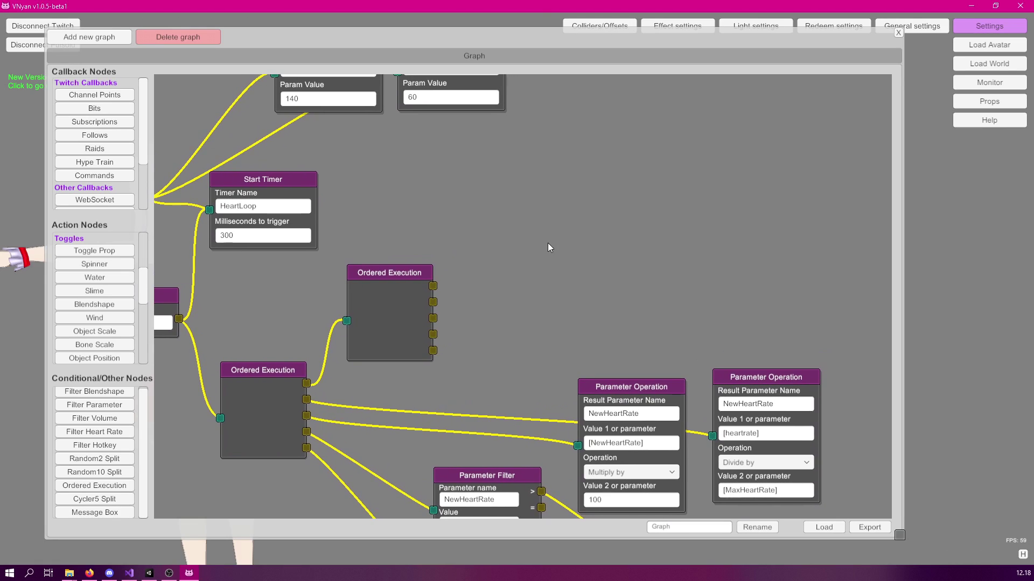
{"action": "left_click_drag", "start_coordinate": [386, 272], "coordinate": [365, 277]}
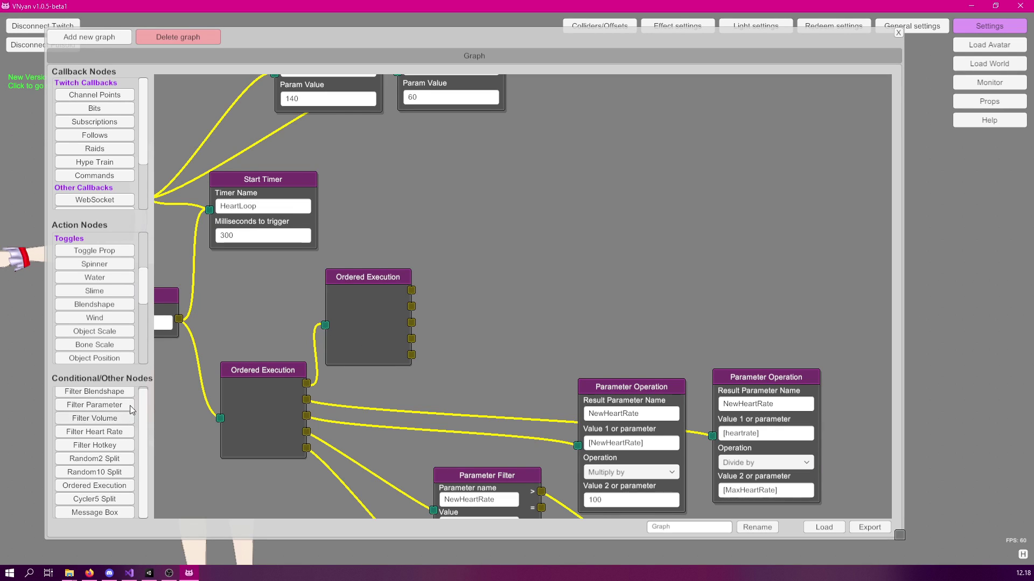
{"action": "scroll", "coordinate": [139, 307], "scroll_direction": "down", "scroll_amount": 5}
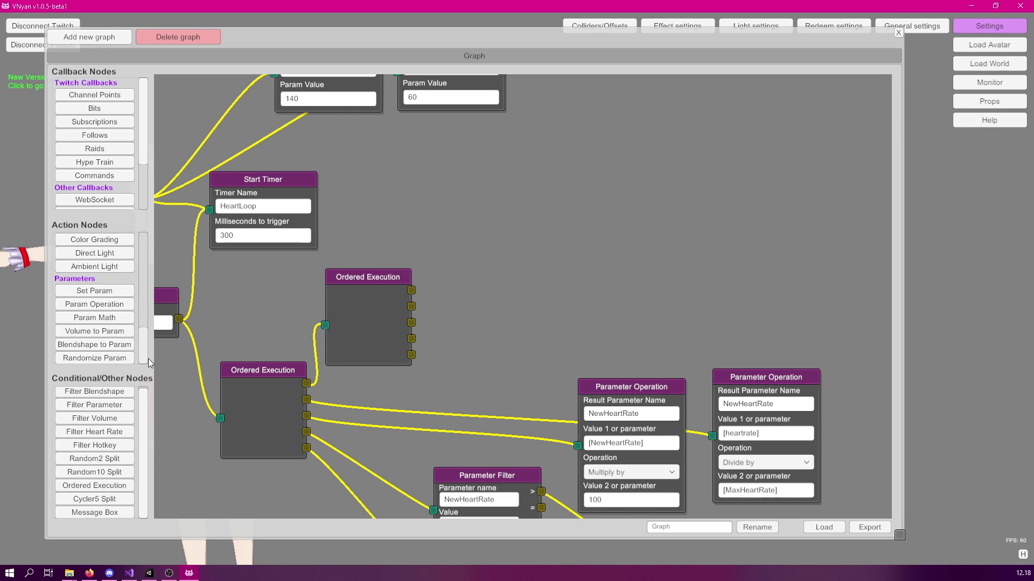
{"action": "left_click", "coordinate": [94, 304]}
{"action": "left_click_drag", "start_coordinate": [532, 236], "coordinate": [539, 159]}
{"action": "left_click", "coordinate": [526, 188]}
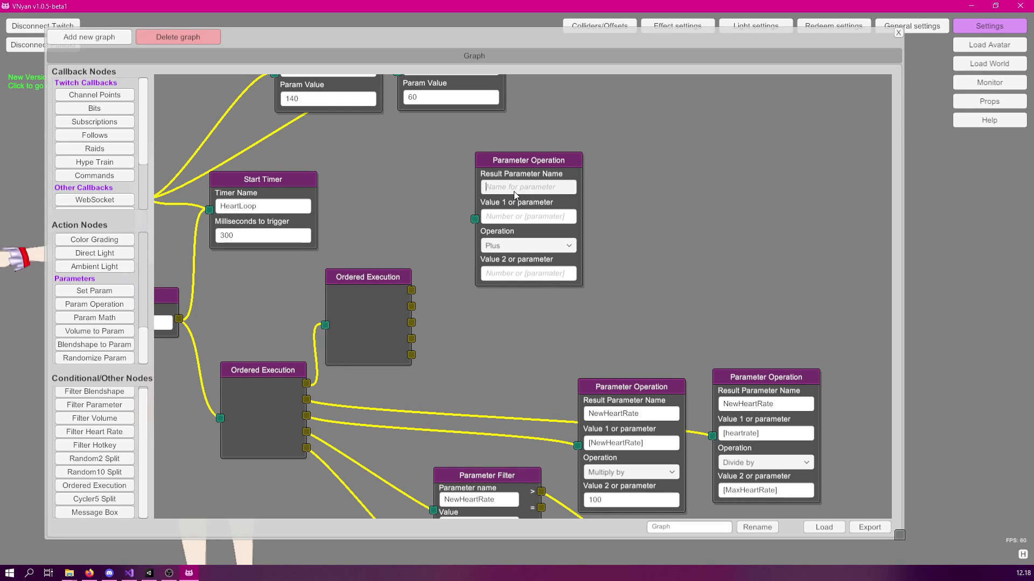
{"action": "type", "text": "NewHeartRate"}
{"action": "left_click", "coordinate": [514, 218]}
{"action": "type", "text": "[heartrate]"}
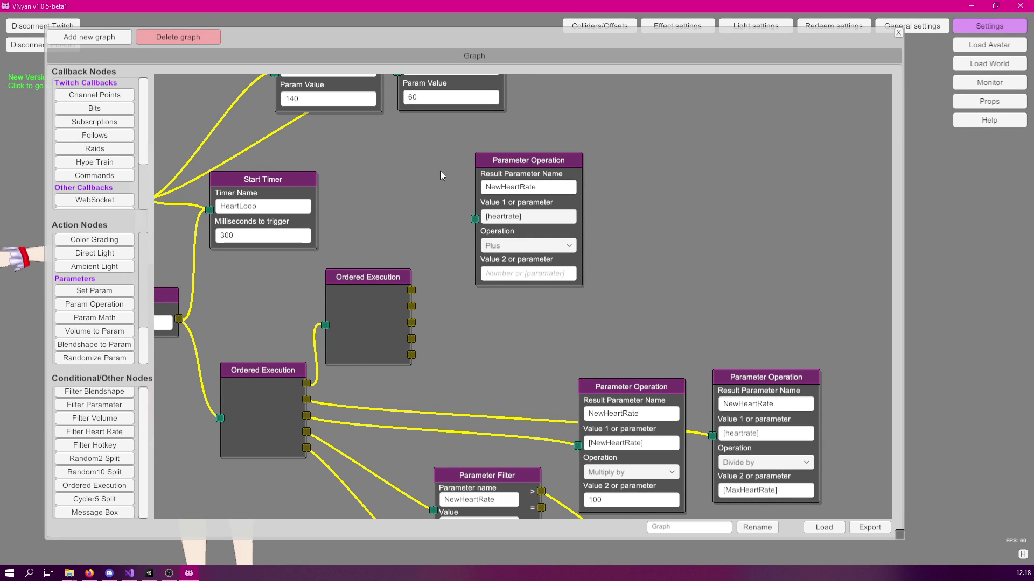
Set the new Parameter Operation to Minus with [MinHeartRate] as its second value
{"action": "left_click", "coordinate": [513, 248]}
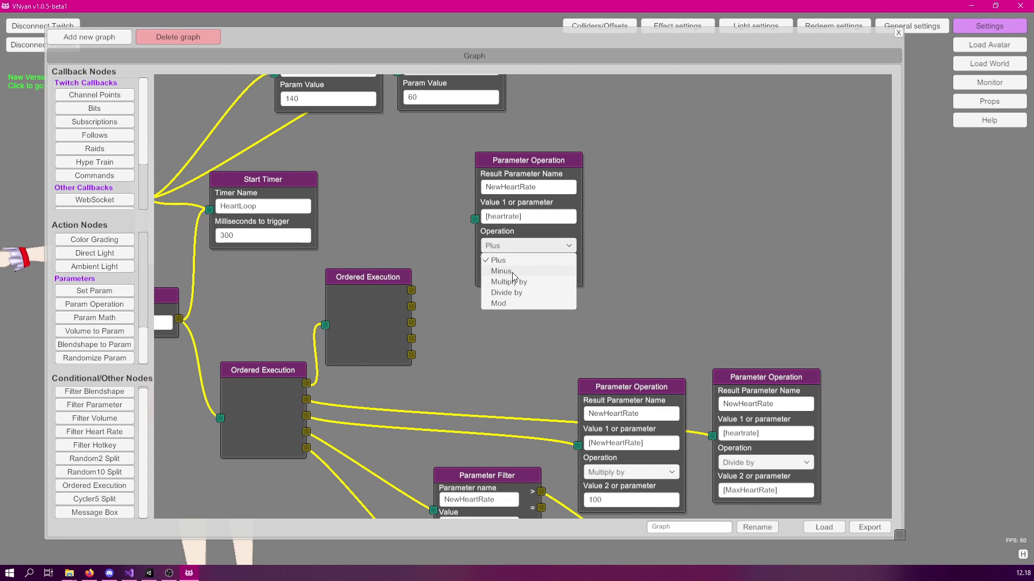
{"action": "left_click", "coordinate": [512, 272]}
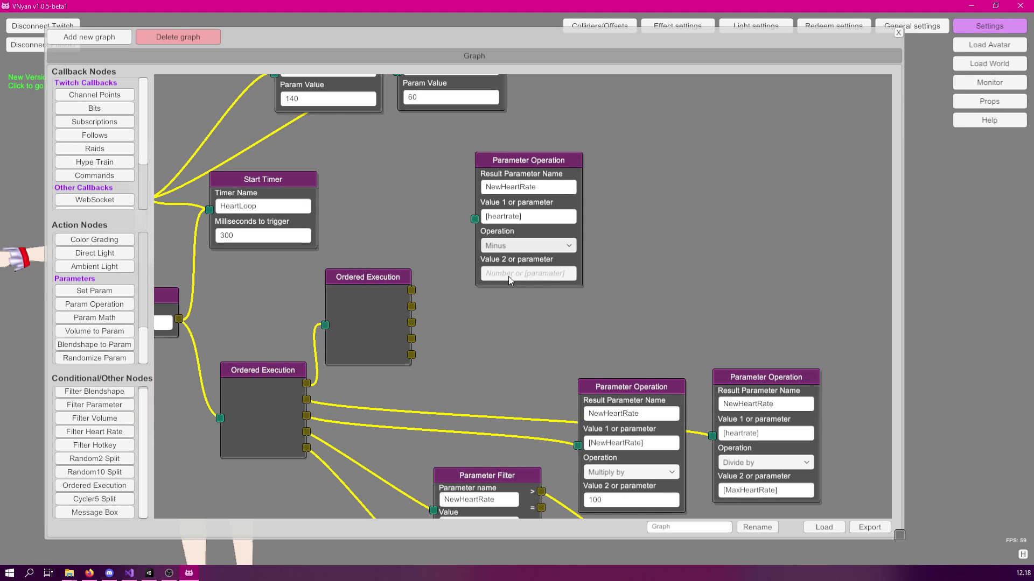
{"action": "scroll", "coordinate": [395, 233], "scroll_direction": "up", "scroll_amount": 1}
{"action": "scroll", "coordinate": [395, 237], "scroll_direction": "up", "scroll_amount": 3}
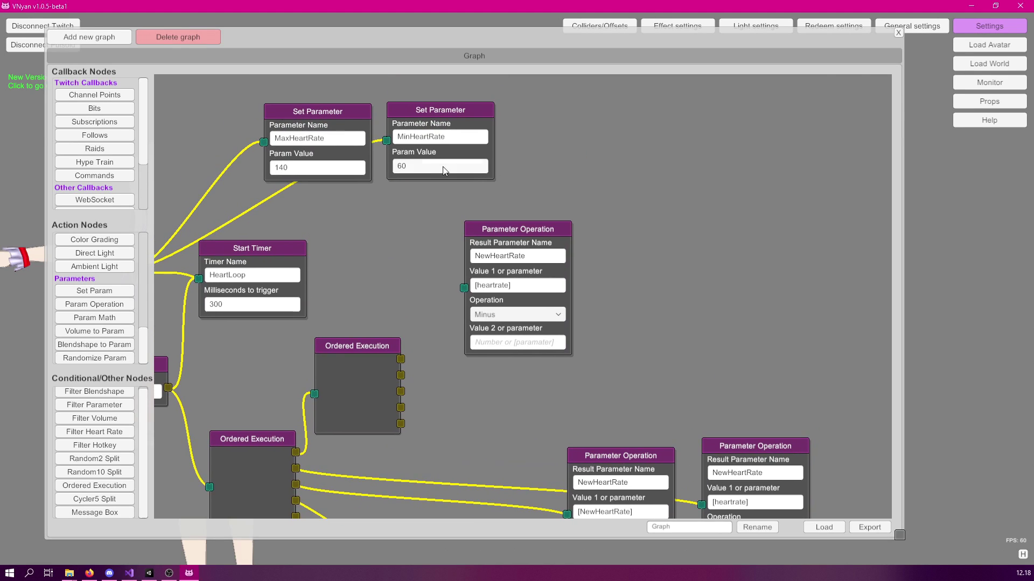
{"action": "left_click", "coordinate": [451, 134]}
{"action": "left_click", "coordinate": [512, 344]}
{"action": "type", "text": "[MinHeartRate"}
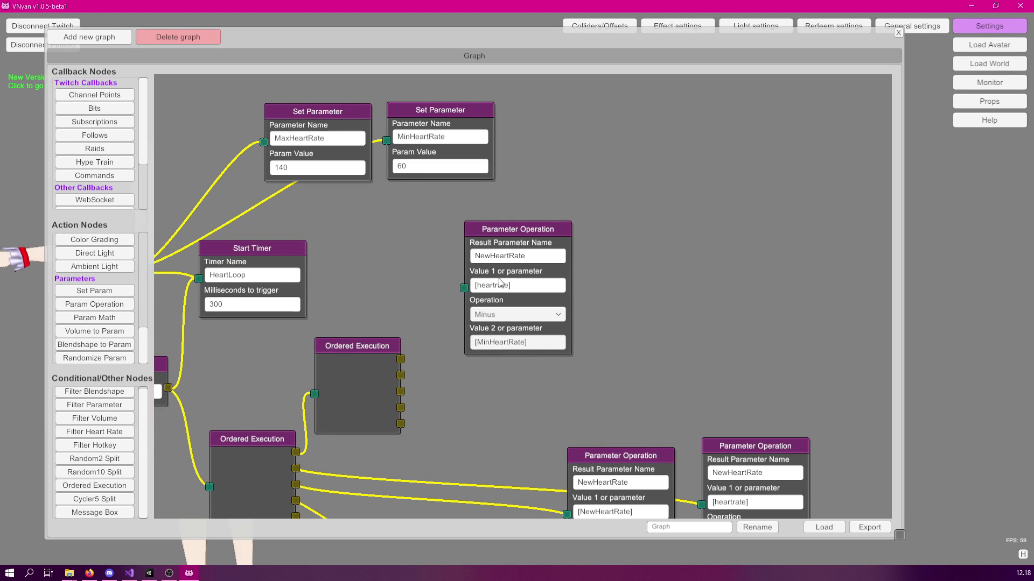
Connect the upper Ordered Execution's first output to the Minus operation and move that operation up beside the MinHeartRate node
{"action": "left_click_drag", "start_coordinate": [520, 232], "coordinate": [560, 193]}
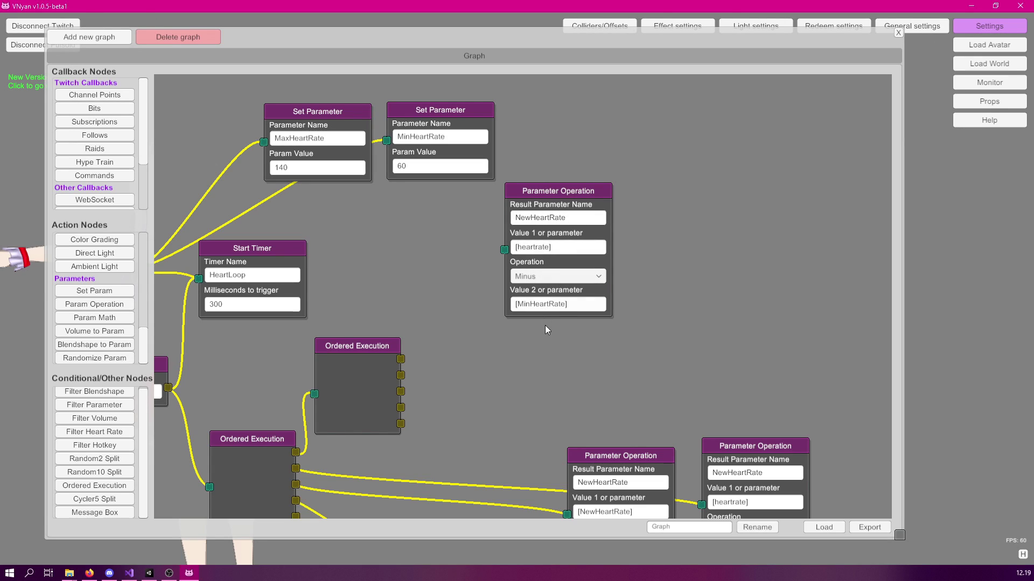
{"action": "left_click_drag", "start_coordinate": [401, 359], "coordinate": [504, 250]}
{"action": "left_click_drag", "start_coordinate": [555, 190], "coordinate": [569, 141]}
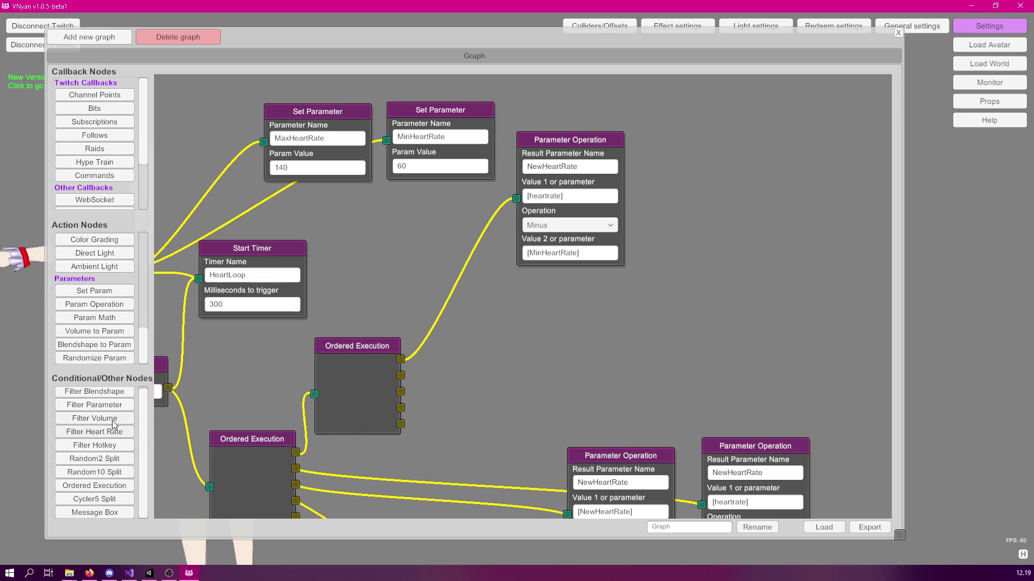
Add a Parameter Filter for NewHeartRate with value 0 and connect the upper Ordered Execution's second output to it
{"action": "left_click", "coordinate": [95, 405]}
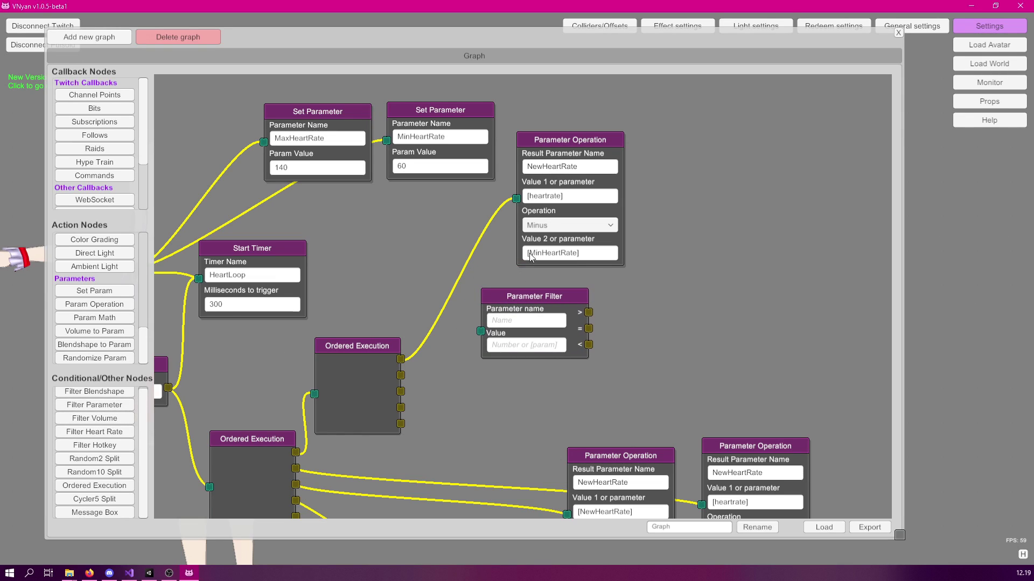
{"action": "left_click", "coordinate": [590, 168]}
{"action": "key", "text": "ctrl+c"}
{"action": "left_click", "coordinate": [512, 319]}
{"action": "key", "text": "ctrl+v"}
{"action": "left_click", "coordinate": [521, 348]}
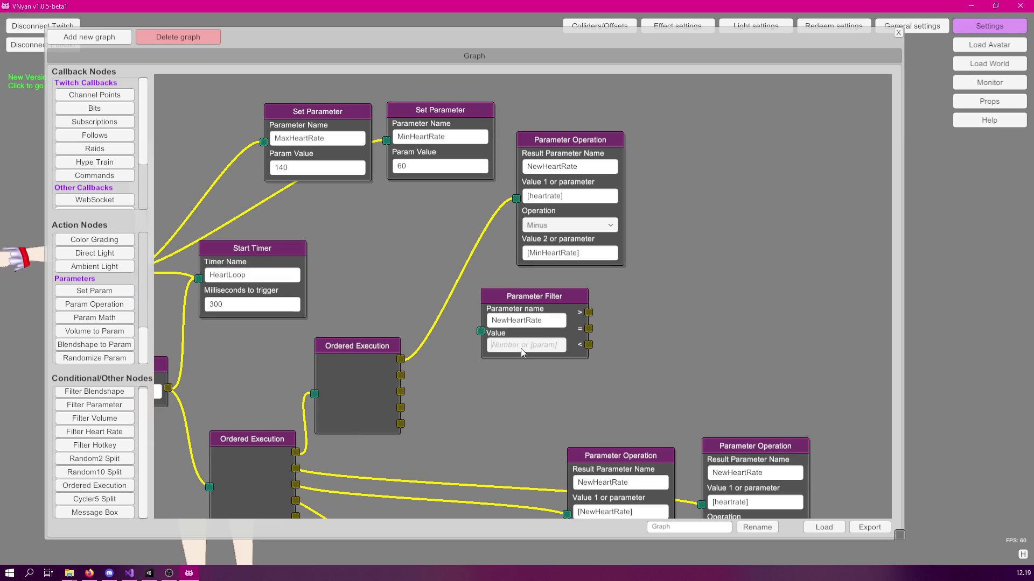
{"action": "type", "text": "0"}
{"action": "left_click_drag", "start_coordinate": [403, 376], "coordinate": [480, 331]}
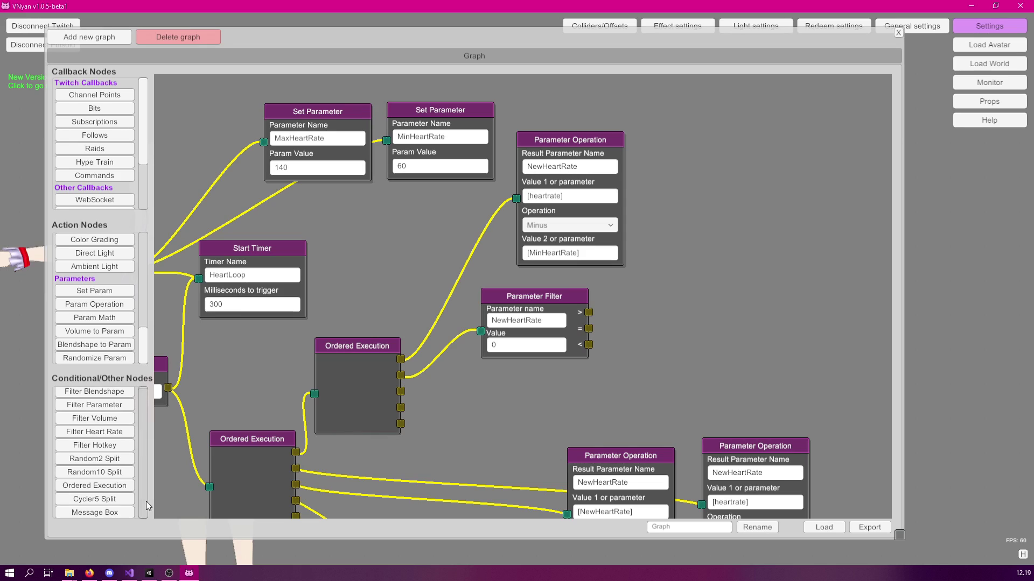
Add a Set Parameter node that sets NewHeartRate to 0 and connect the new filter's less-than output to it
{"action": "left_click", "coordinate": [120, 292]}
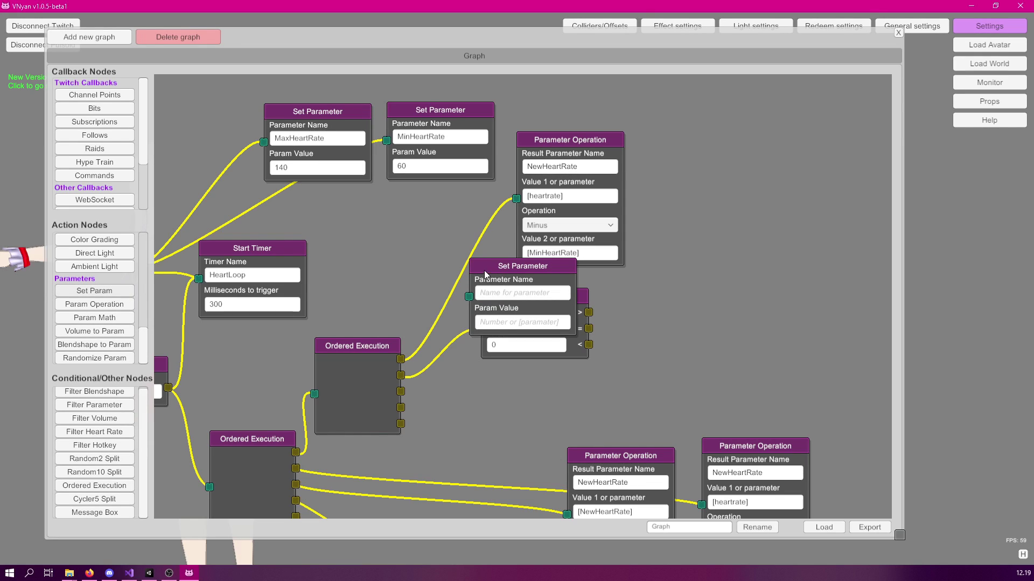
{"action": "left_click_drag", "start_coordinate": [483, 270], "coordinate": [680, 290]}
{"action": "left_click", "coordinate": [699, 308]}
{"action": "type", "text": "NewHeartRate"}
{"action": "left_click", "coordinate": [707, 340]}
{"action": "type", "text": "0"}
{"action": "left_click_drag", "start_coordinate": [588, 344], "coordinate": [665, 311]}
Arrange the Minus operation, the zero filter below it and the zero Set Parameter node beside them so none overlap
{"action": "left_click_drag", "start_coordinate": [706, 284], "coordinate": [725, 235]}
{"action": "left_click_drag", "start_coordinate": [538, 295], "coordinate": [519, 275]}
{"action": "left_click_drag", "start_coordinate": [569, 139], "coordinate": [606, 127]}
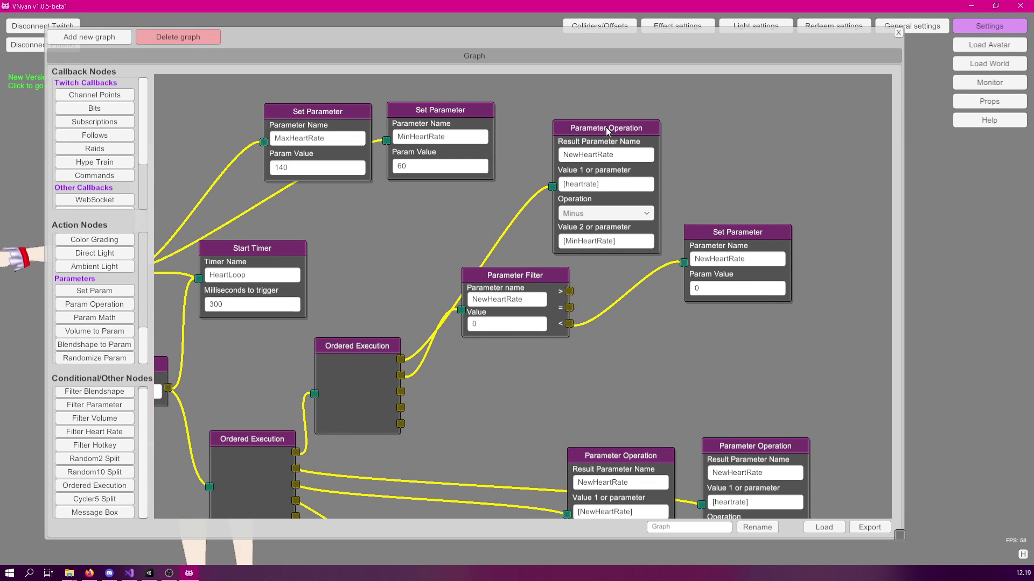
{"action": "left_click_drag", "start_coordinate": [495, 275], "coordinate": [539, 269]}
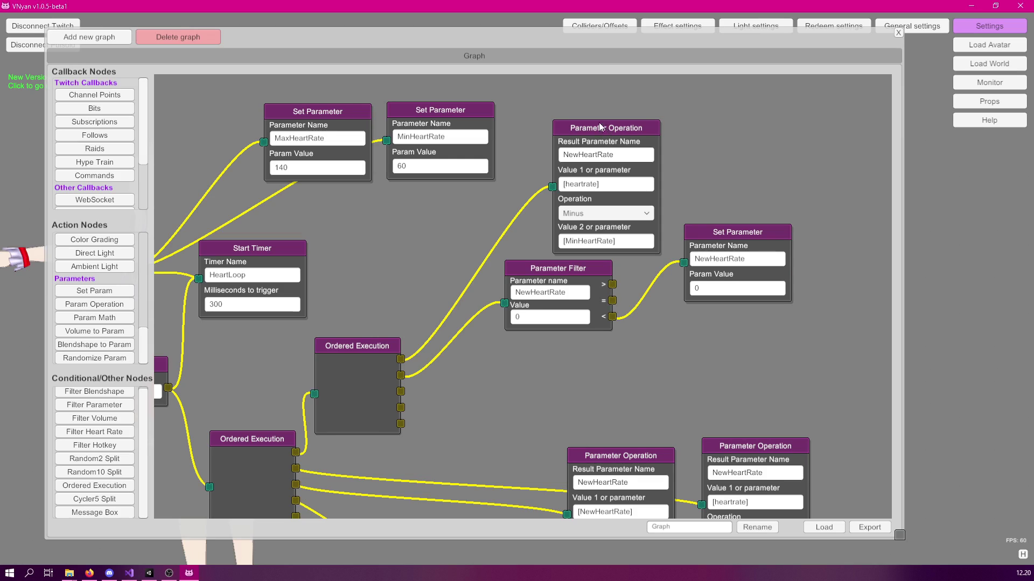
{"action": "left_click_drag", "start_coordinate": [597, 125], "coordinate": [575, 108]}
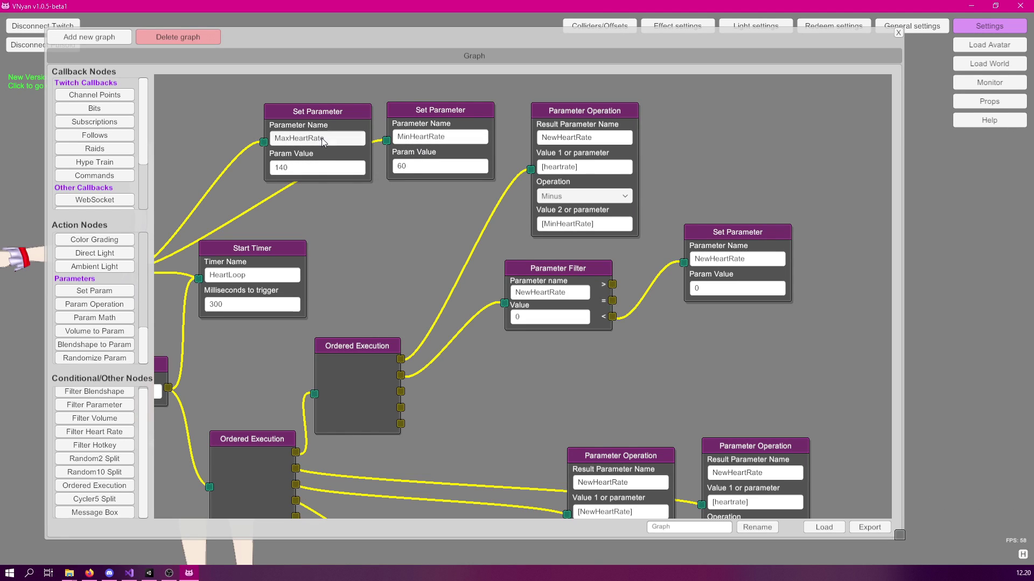
{"action": "left_click_drag", "start_coordinate": [527, 256], "coordinate": [510, 240]}
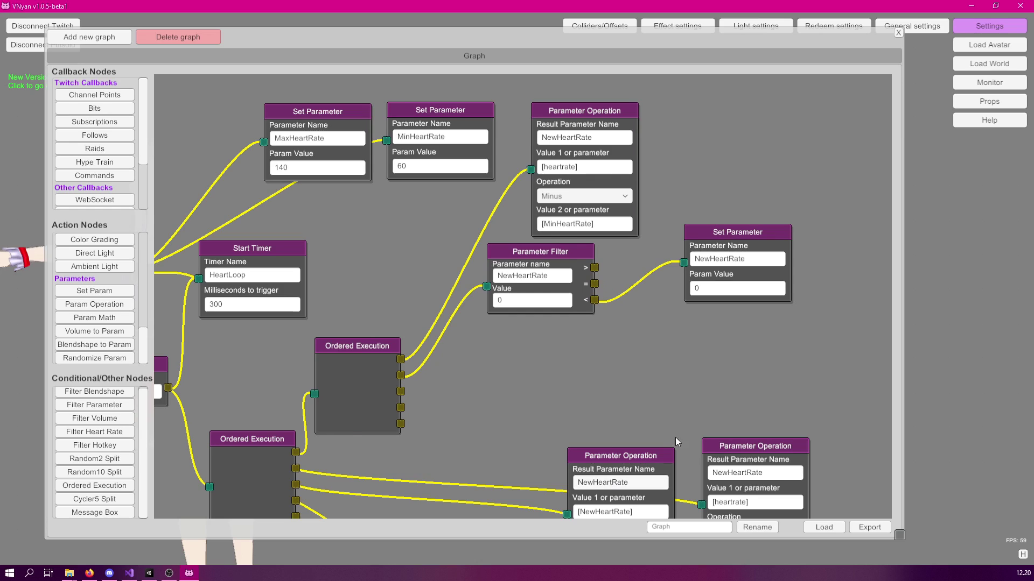
{"action": "left_click_drag", "start_coordinate": [788, 230], "coordinate": [763, 204]}
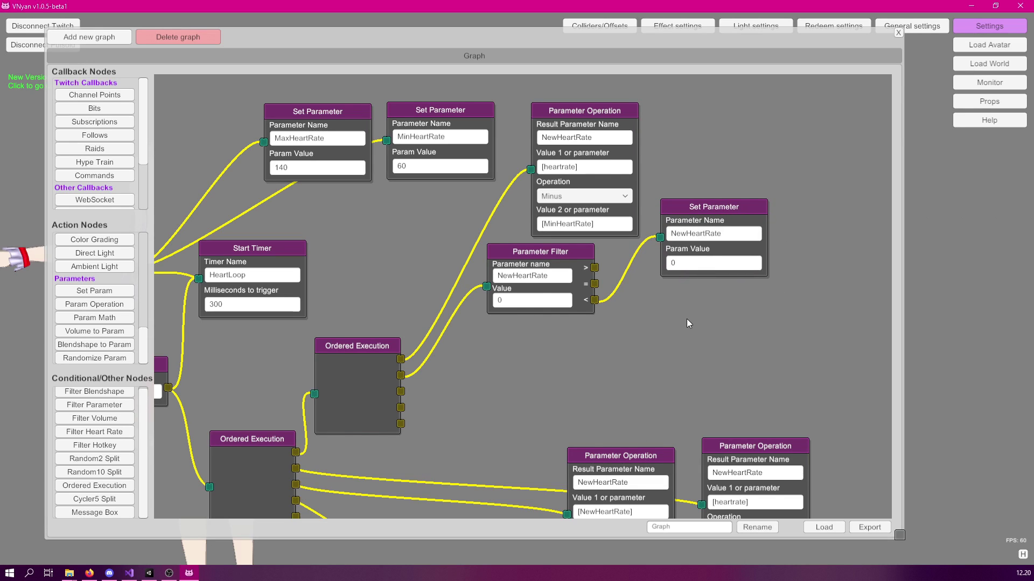
Duplicate the Minus operation and place the copy below the zero Set Parameter node
{"action": "left_click_drag", "start_coordinate": [687, 344], "coordinate": [680, 288]}
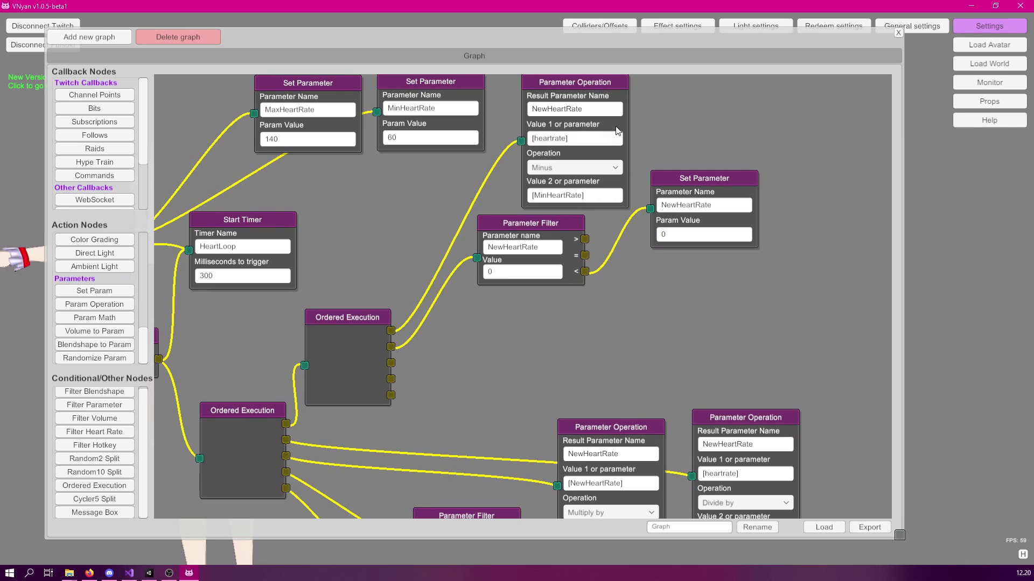
{"action": "right_click", "coordinate": [580, 82]}
{"action": "left_click", "coordinate": [605, 91]}
{"action": "left_click_drag", "start_coordinate": [605, 91], "coordinate": [689, 299]}
Set the copy's result to NewMaxHeartRate and first value to [MaxHeartRate], and connect it to the upper Ordered Execution's third output
{"action": "left_click", "coordinate": [692, 299]}
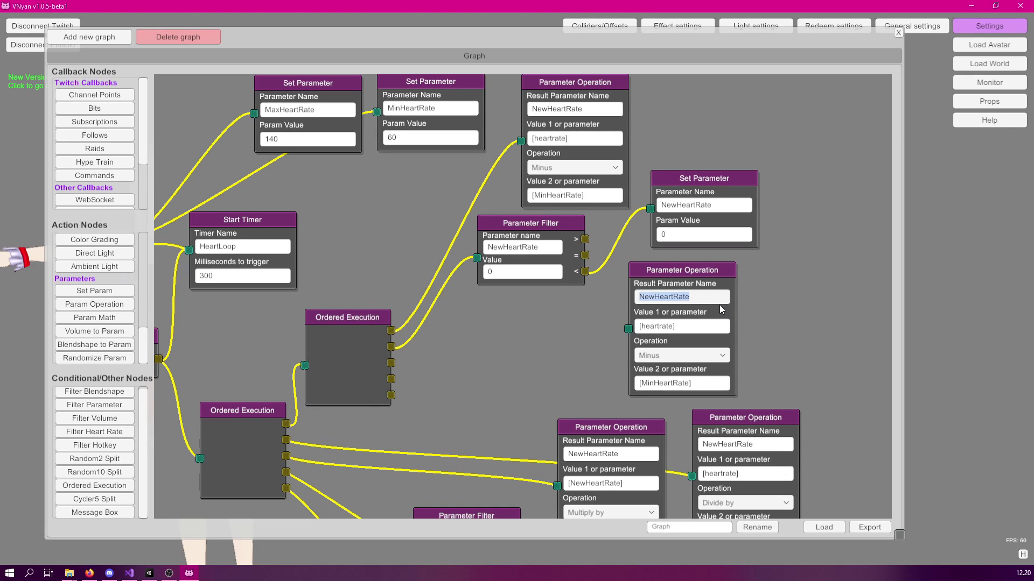
{"action": "type", "text": "NewMaxHeart"}
{"action": "left_click", "coordinate": [683, 325]}
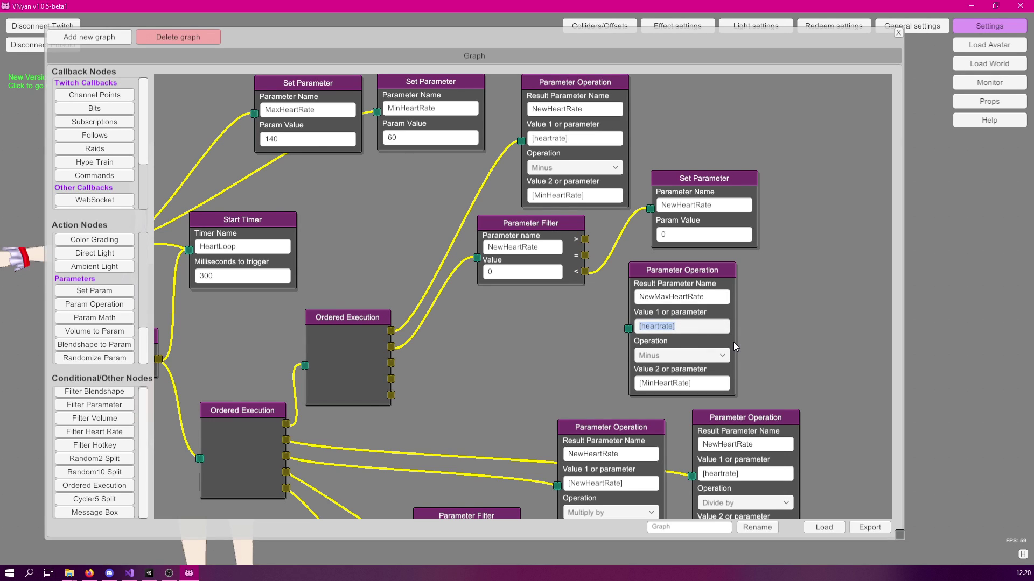
{"action": "type", "text": "[MaxHeartRate]"}
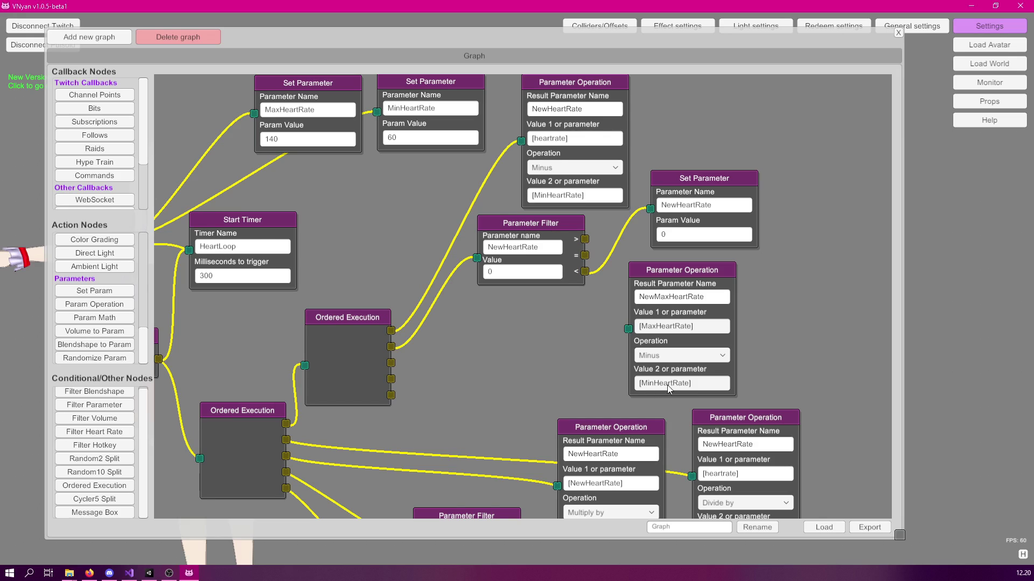
{"action": "left_click_drag", "start_coordinate": [392, 363], "coordinate": [631, 331]}
{"action": "left_click_drag", "start_coordinate": [671, 272], "coordinate": [673, 262]}
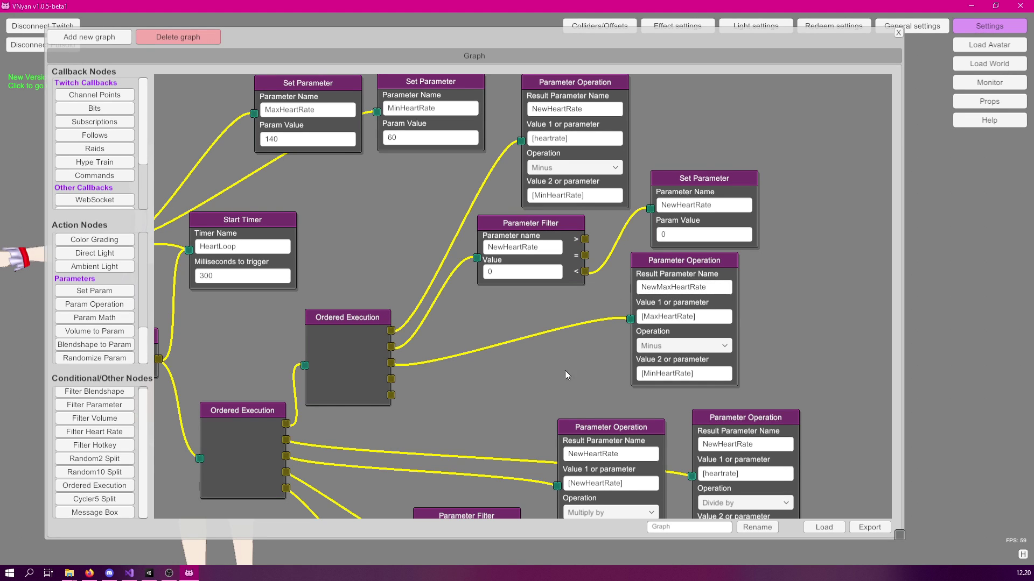
Move the 100 filter, its Set Parameter, Blendshape and Multiply by nodes down, and place Divide by just below the NewMaxHeartRate operation
{"action": "left_click_drag", "start_coordinate": [569, 384], "coordinate": [574, 161]}
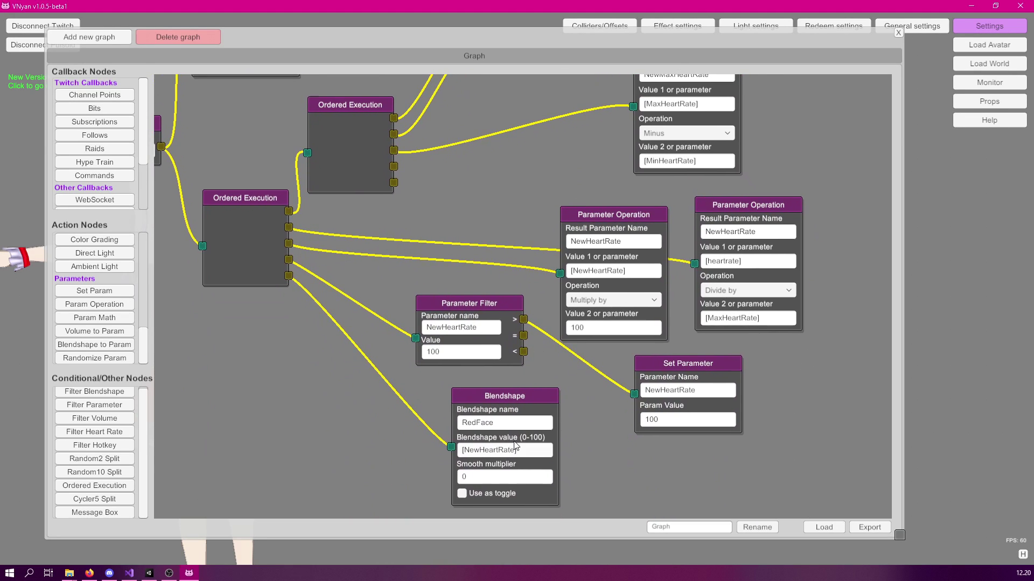
{"action": "left_click_drag", "start_coordinate": [466, 305], "coordinate": [455, 363]}
{"action": "left_click_drag", "start_coordinate": [686, 367], "coordinate": [667, 421]}
{"action": "left_click_drag", "start_coordinate": [609, 215], "coordinate": [607, 294]}
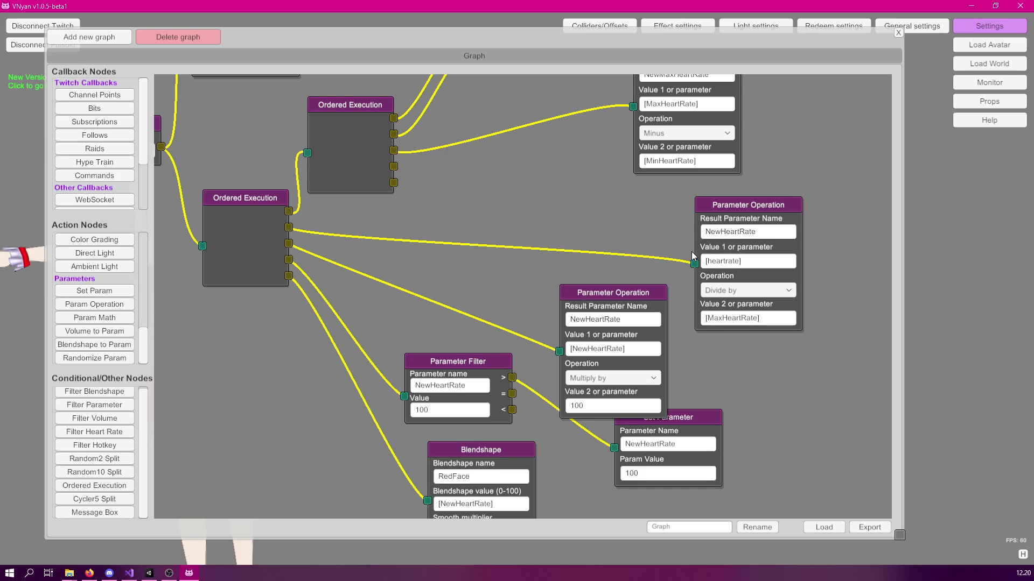
{"action": "left_click_drag", "start_coordinate": [736, 210], "coordinate": [742, 190]}
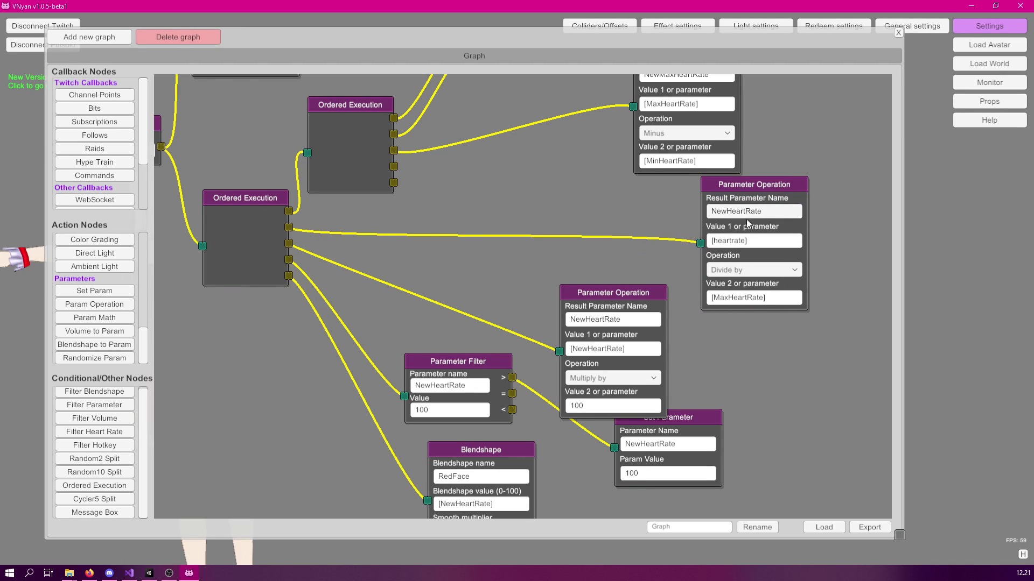
Set the Divide by operation's first value to [NewHeartRate] and its second value to [NewMaxHeartRate]
{"action": "left_click_drag", "start_coordinate": [586, 171], "coordinate": [482, 300]}
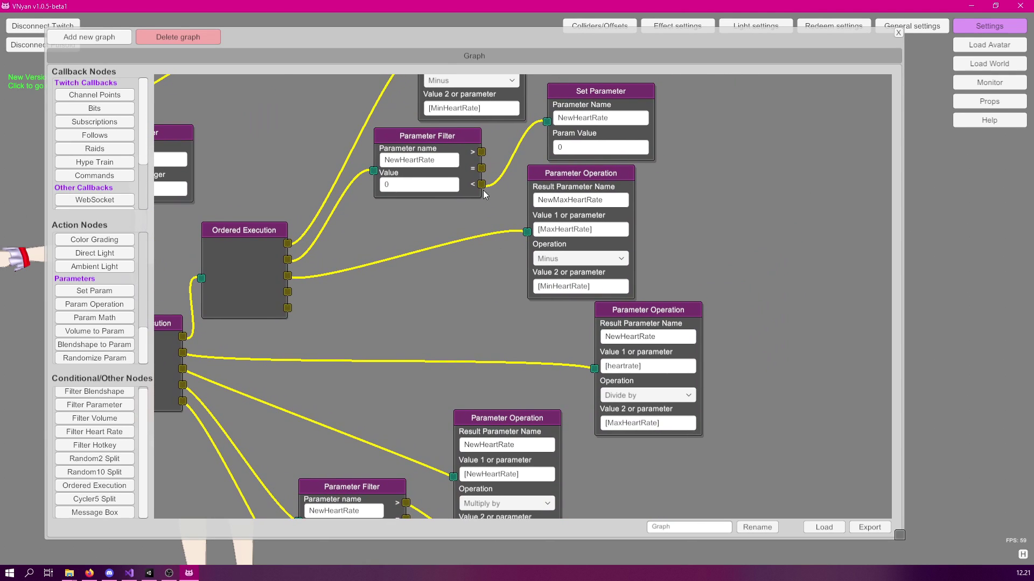
{"action": "left_click_drag", "start_coordinate": [733, 197], "coordinate": [749, 314]}
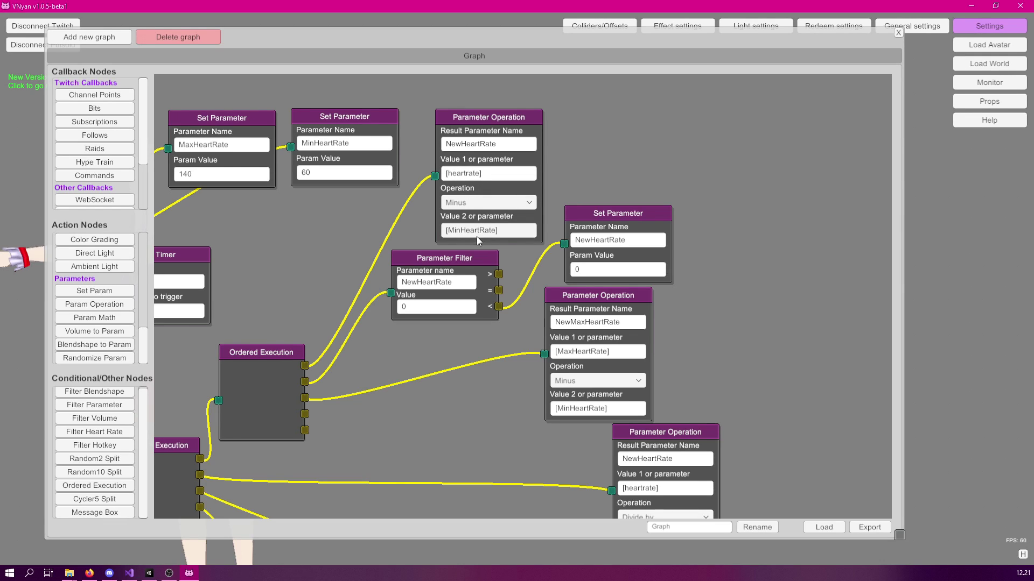
{"action": "scroll", "coordinate": [764, 309], "scroll_direction": "down", "scroll_amount": 5}
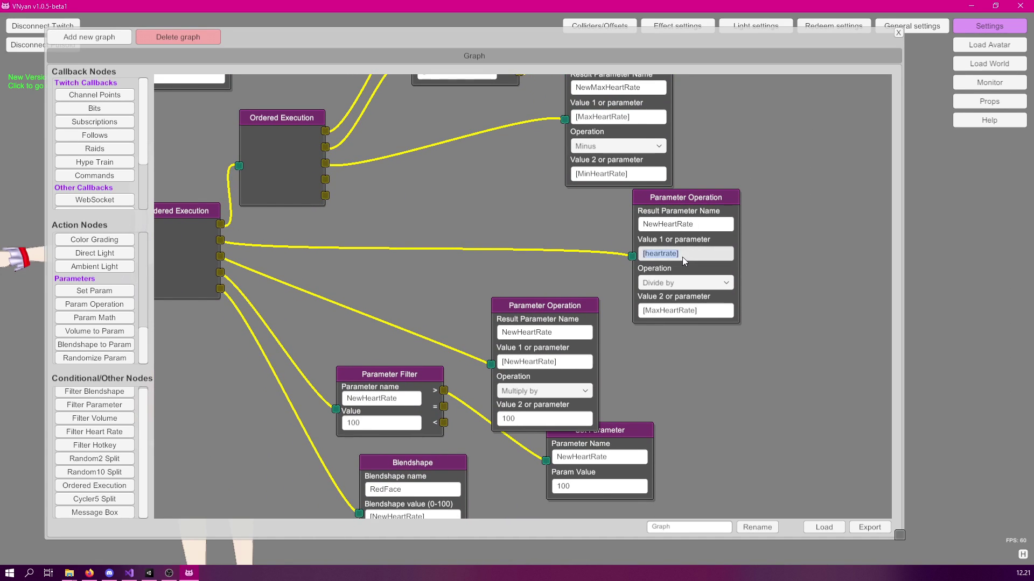
{"action": "type", "text": "[NewH"}
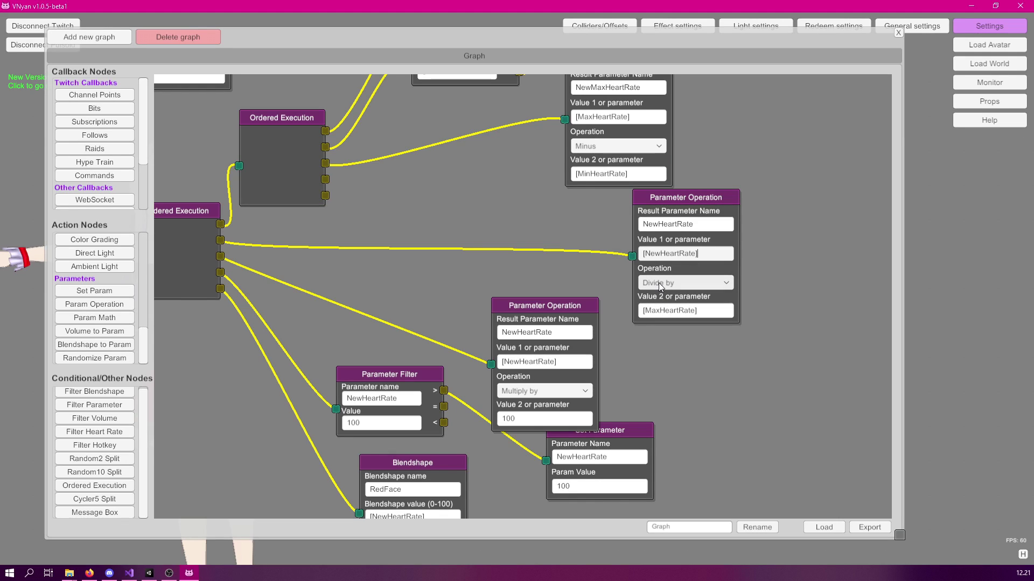
{"action": "left_click", "coordinate": [637, 87]}
{"action": "left_click", "coordinate": [647, 313]}
{"action": "type", "text": "New"}
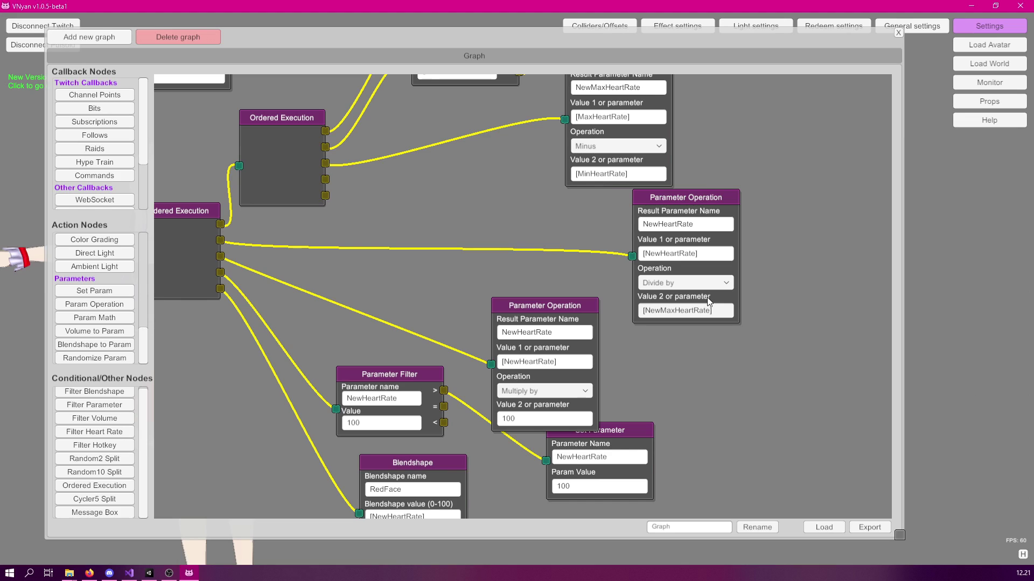
Move the Divide by operation up and outward, clear of the NewMaxHeartRate operation
{"action": "left_click_drag", "start_coordinate": [673, 199], "coordinate": [737, 140]}
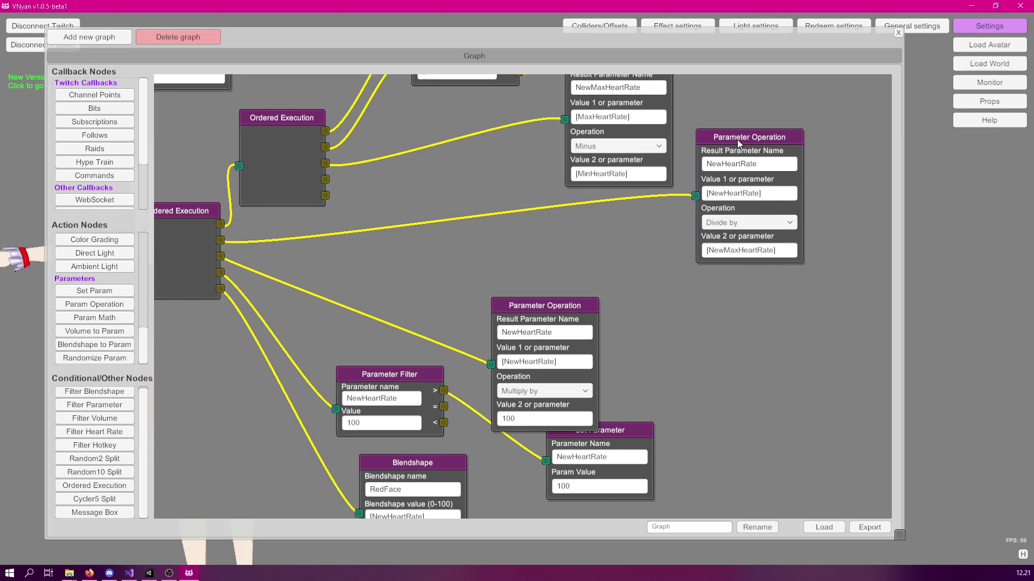
{"action": "left_click_drag", "start_coordinate": [610, 172], "coordinate": [705, 305]}
{"action": "left_click_drag", "start_coordinate": [593, 154], "coordinate": [588, 246]}
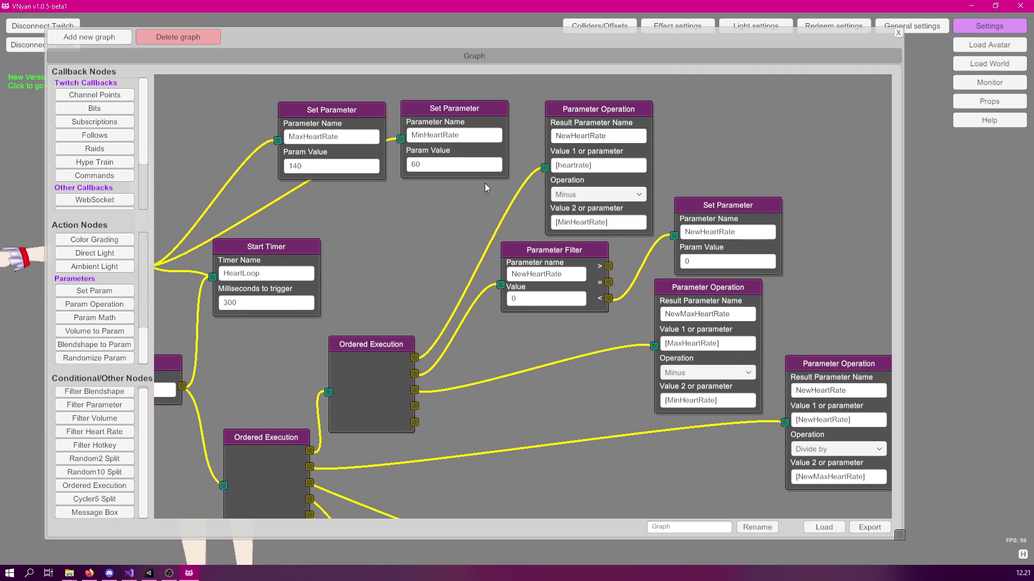
Move the Multiply by operation, the 100 Parameter Filter and its Set Parameter node up into a tidier arrangement near the Divide by operation
{"action": "left_click_drag", "start_coordinate": [630, 363], "coordinate": [516, 115]}
{"action": "scroll", "coordinate": [519, 129], "scroll_direction": "down", "scroll_amount": 1}
{"action": "left_click_drag", "start_coordinate": [502, 272], "coordinate": [543, 195]}
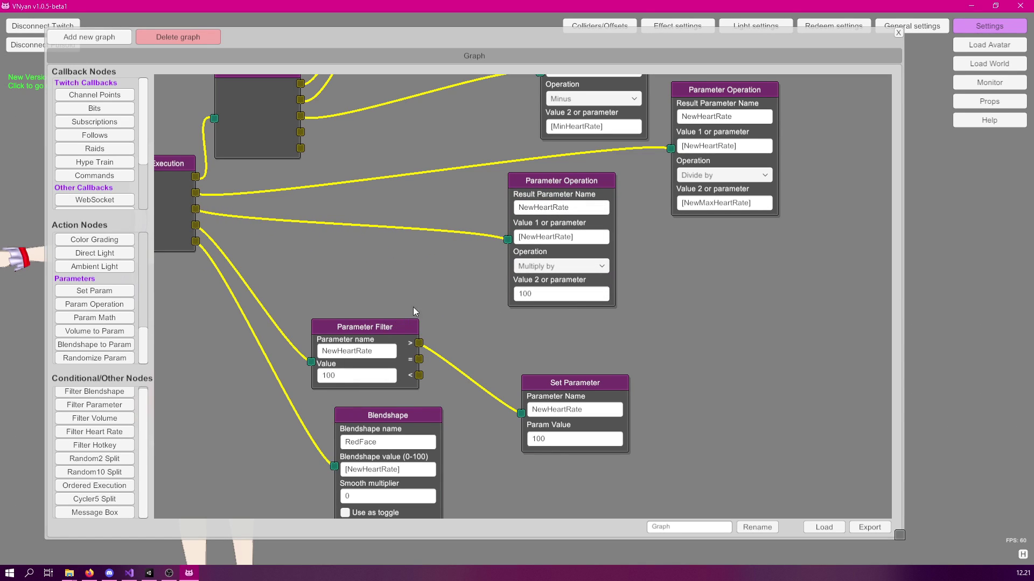
{"action": "left_click_drag", "start_coordinate": [402, 315], "coordinate": [501, 228]}
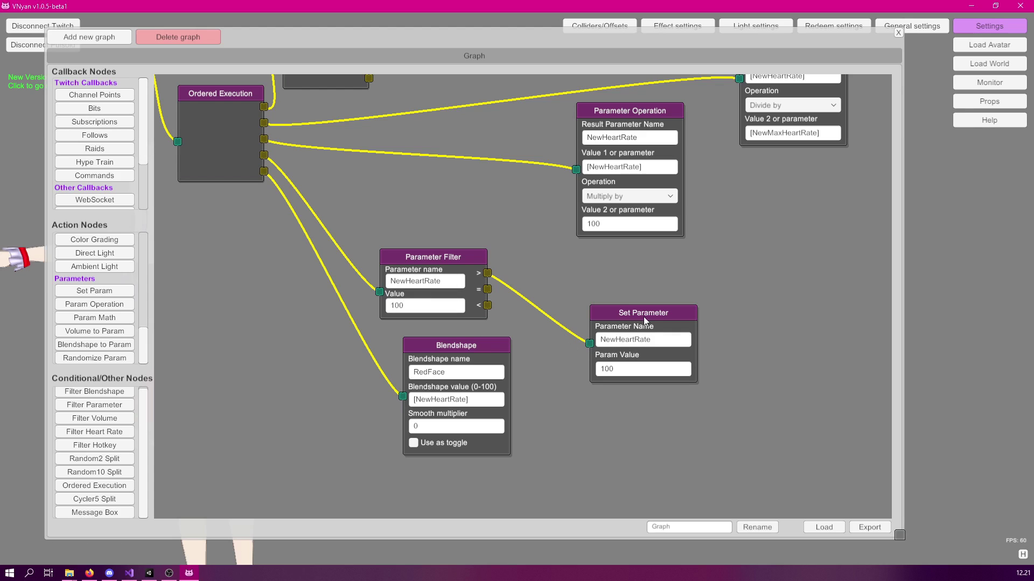
{"action": "left_click_drag", "start_coordinate": [645, 317], "coordinate": [632, 295]}
{"action": "left_click_drag", "start_coordinate": [467, 256], "coordinate": [486, 238]}
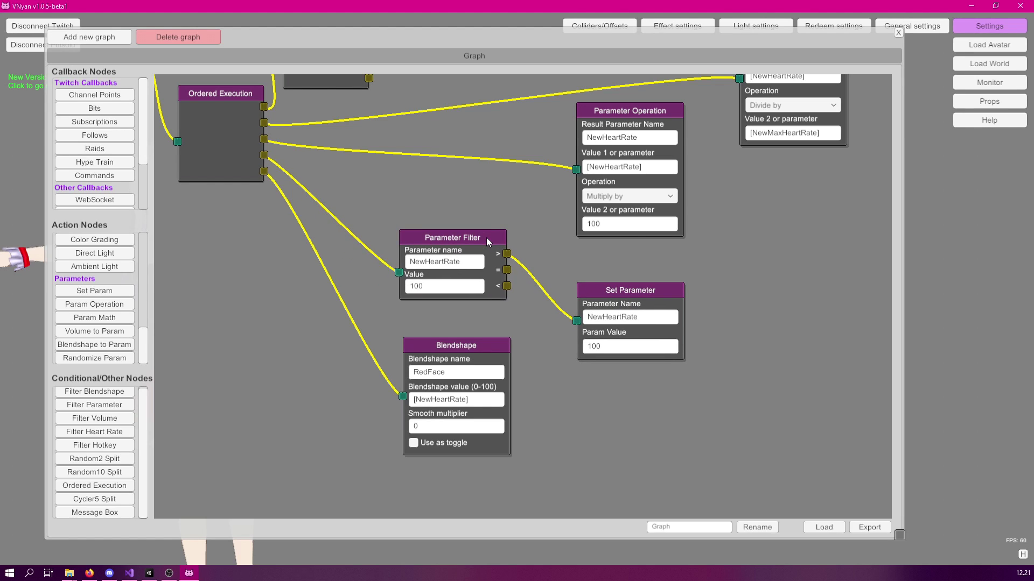
{"action": "scroll", "coordinate": [425, 133], "scroll_direction": "down", "scroll_amount": 5}
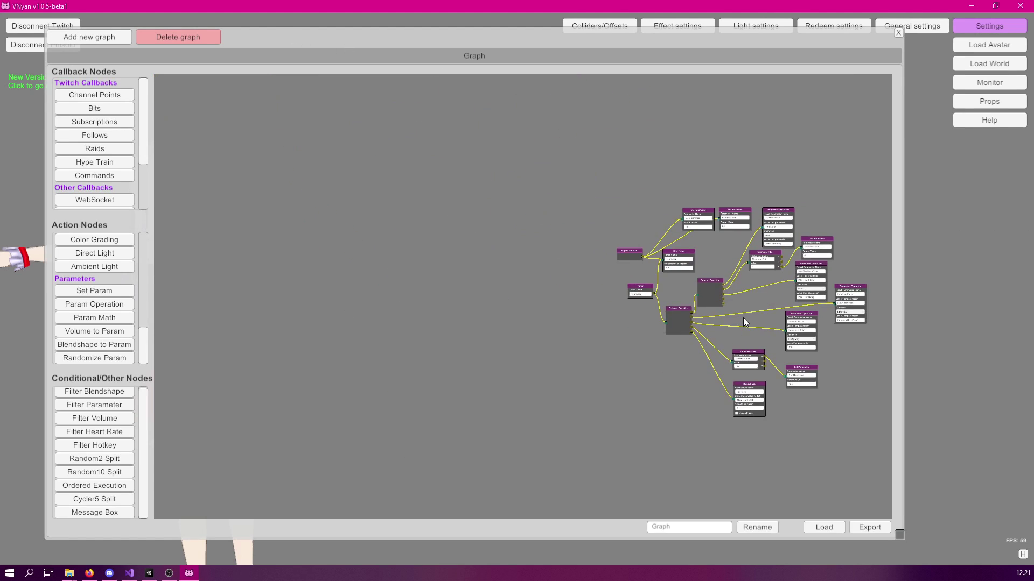
Run the Application Start node to test the graph, move the graph window off the avatar and open the Monitor
{"action": "scroll", "coordinate": [550, 201], "scroll_direction": "up", "scroll_amount": 5}
{"action": "right_click", "coordinate": [557, 316]}
{"action": "left_click", "coordinate": [573, 323]}
{"action": "left_click_drag", "start_coordinate": [492, 50], "coordinate": [718, 47]}
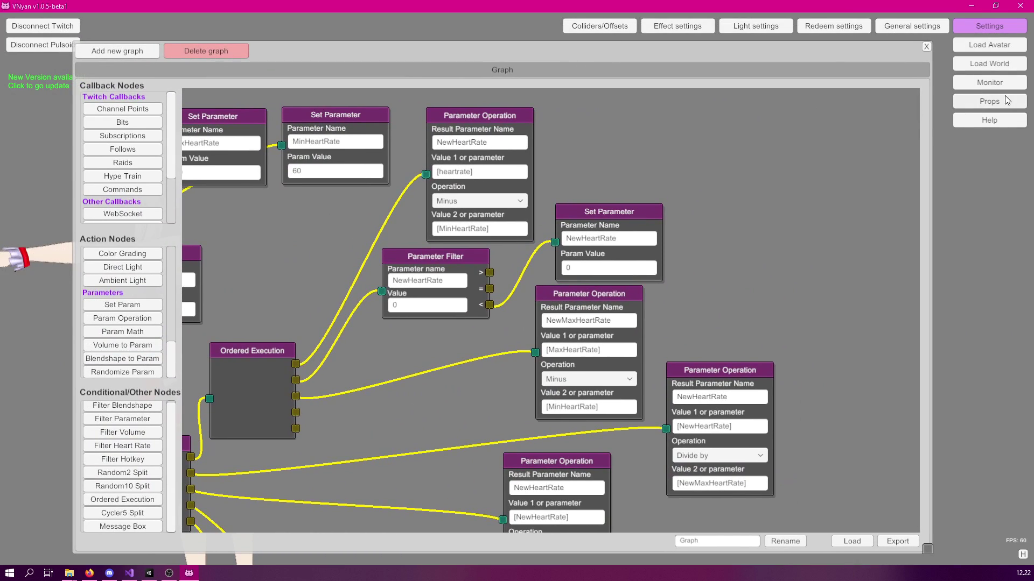
{"action": "left_click", "coordinate": [992, 86]}
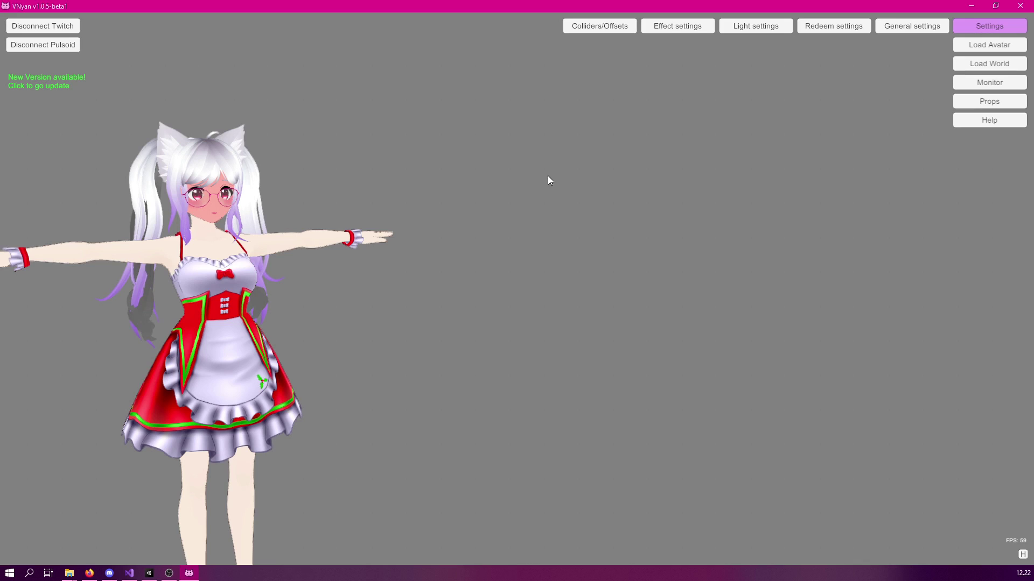
Open and close the general settings, and reopen the node graph from the redeem settings
{"action": "left_click", "coordinate": [910, 26]}
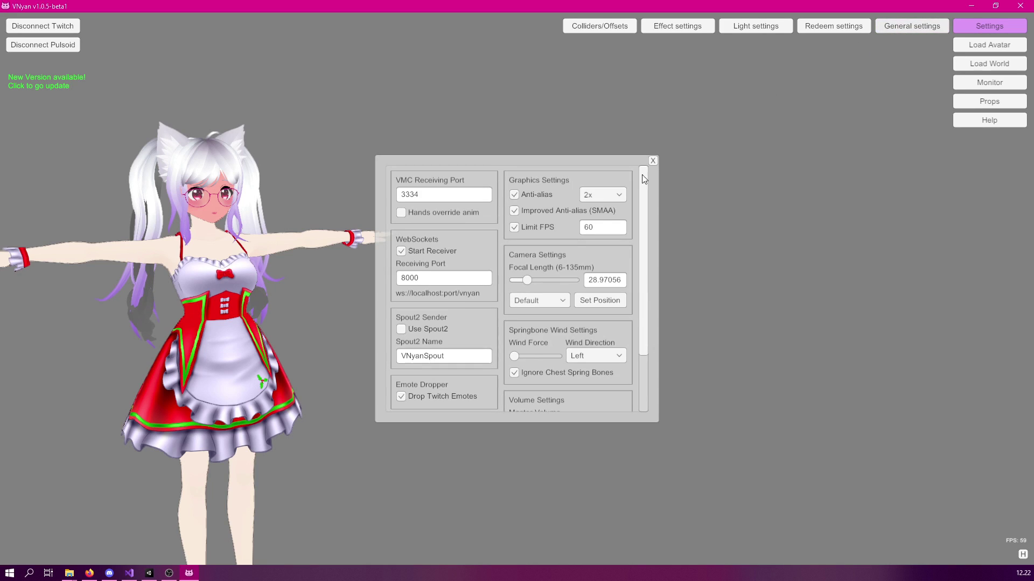
{"action": "left_click", "coordinate": [654, 160]}
{"action": "left_click", "coordinate": [822, 27]}
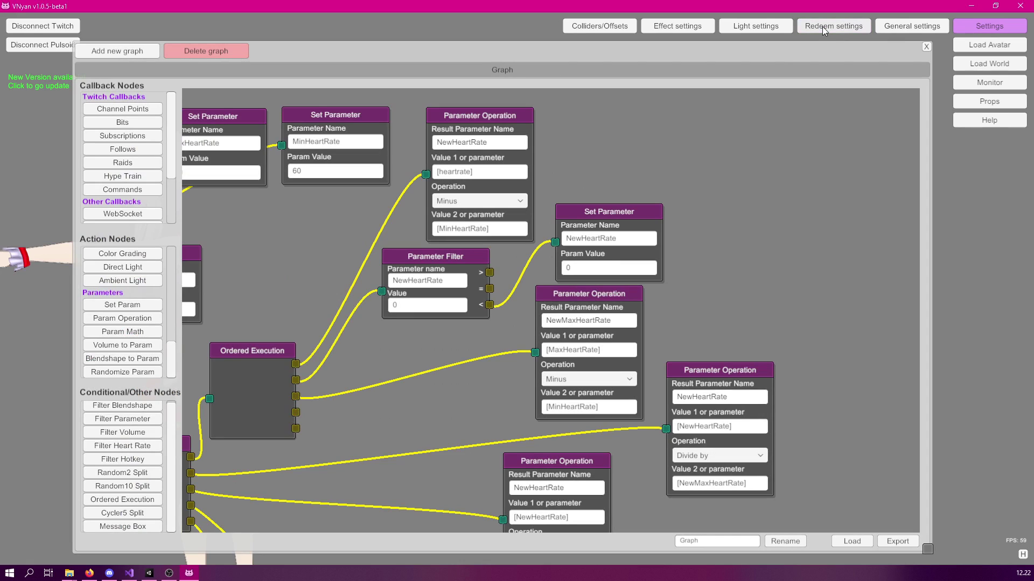
Try a MinHeartRate value of 95, rerun the Application Start node and move the graph window clear of the avatar
{"action": "left_click_drag", "start_coordinate": [347, 370], "coordinate": [717, 456]}
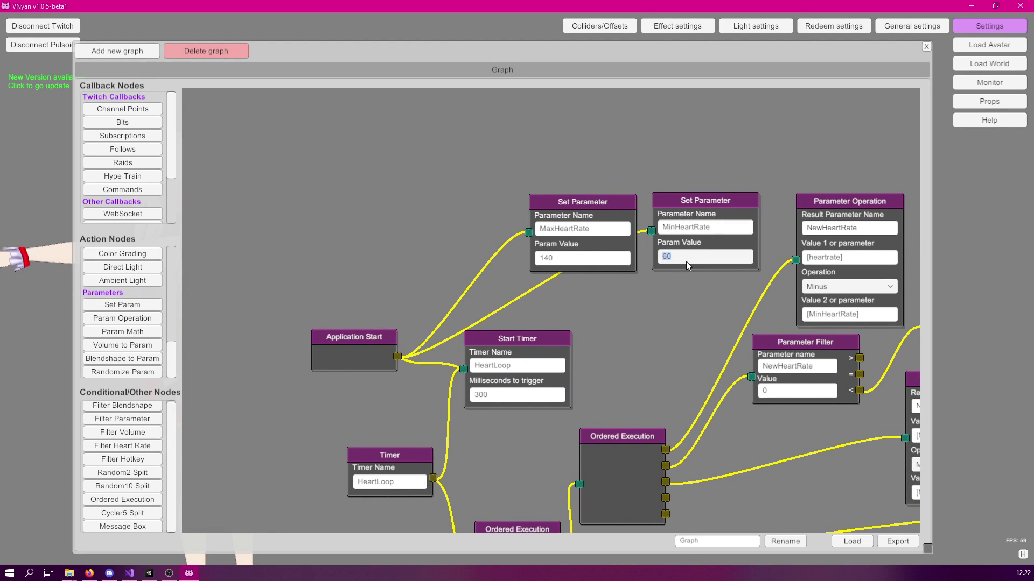
{"action": "type", "text": "95"}
{"action": "left_click_drag", "start_coordinate": [497, 213], "coordinate": [677, 148]}
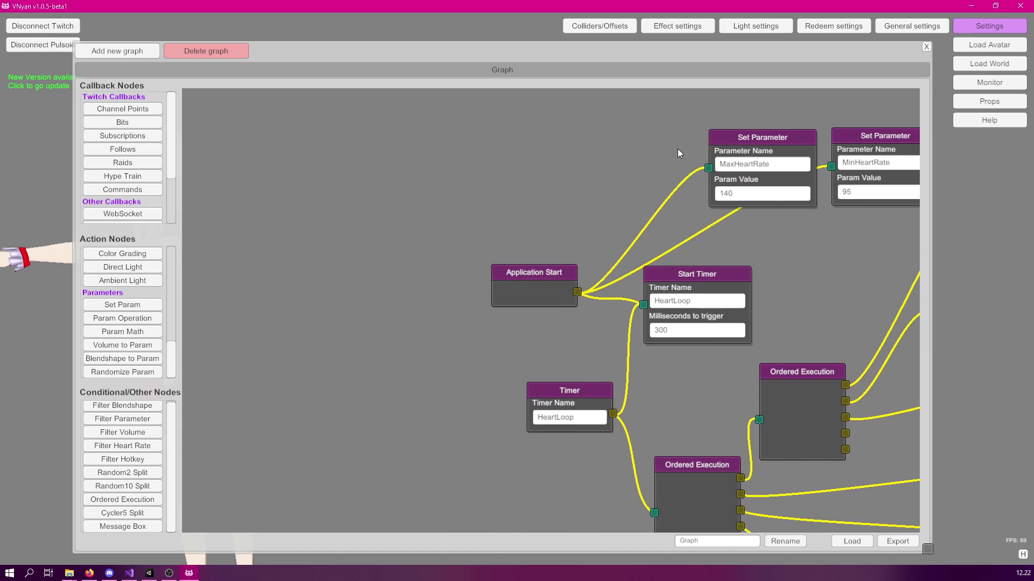
{"action": "right_click", "coordinate": [568, 270]}
{"action": "left_click_drag", "start_coordinate": [451, 74], "coordinate": [749, 79]}
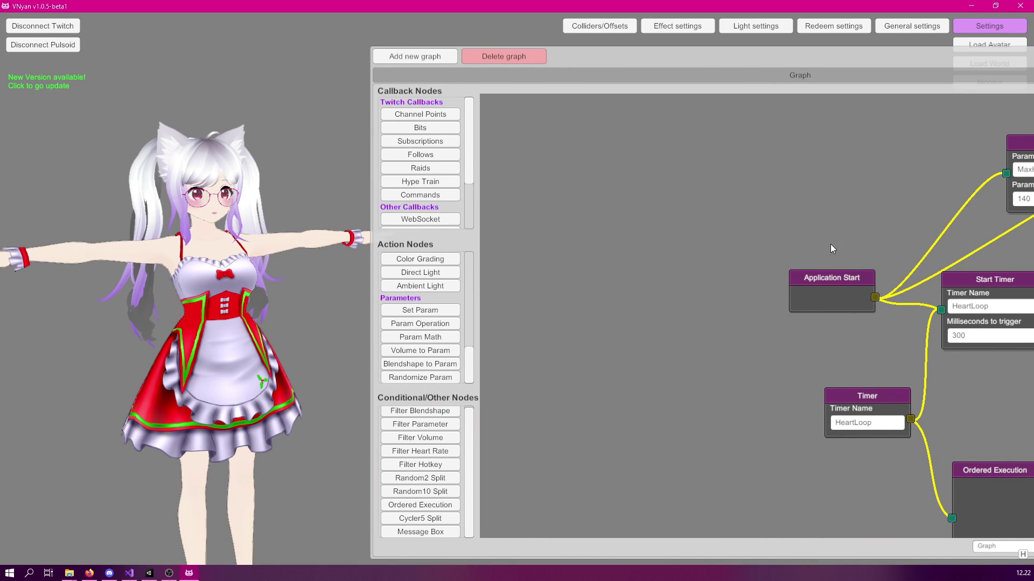
Set the MinHeartRate parameter's value to 60 and run the Application Start node again to apply it
{"action": "left_click_drag", "start_coordinate": [830, 248], "coordinate": [537, 271]}
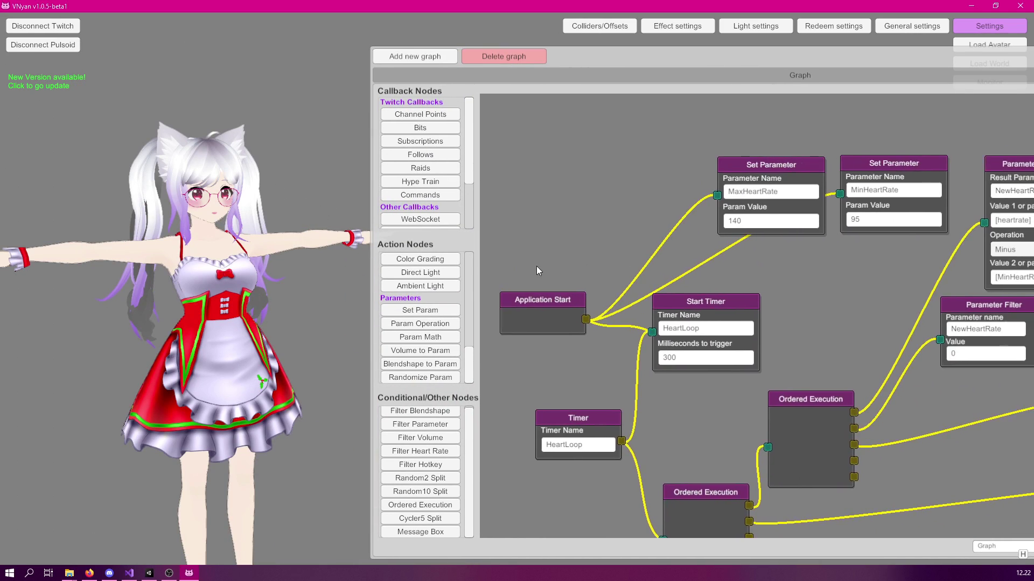
{"action": "left_click", "coordinate": [861, 222]}
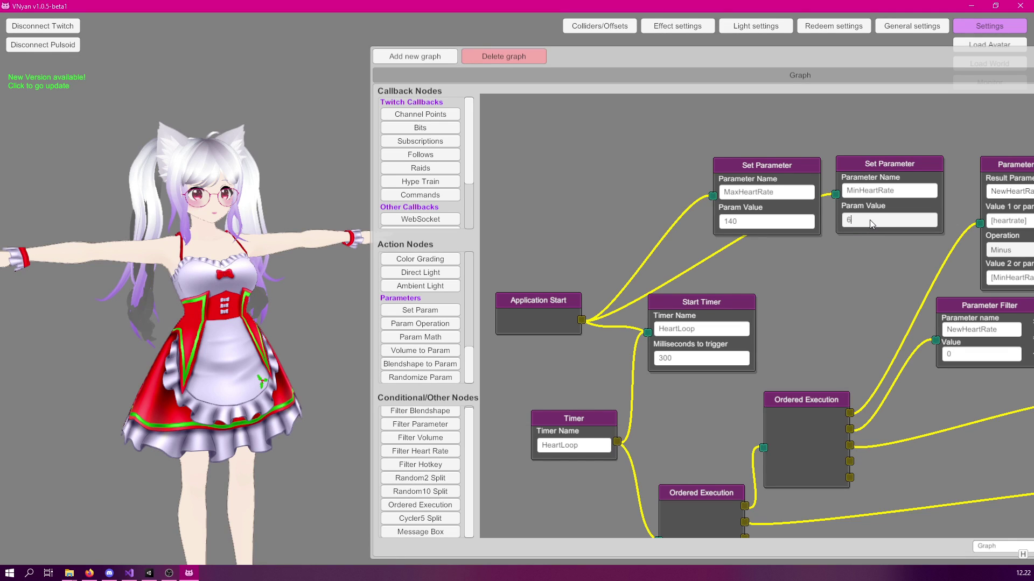
{"action": "right_click", "coordinate": [528, 303]}
{"action": "left_click", "coordinate": [546, 311]}
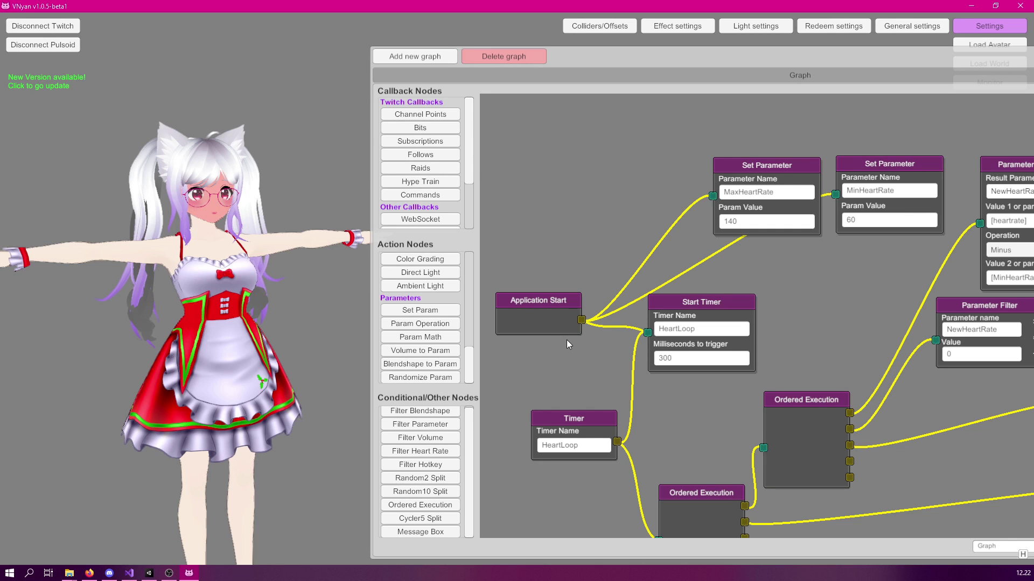